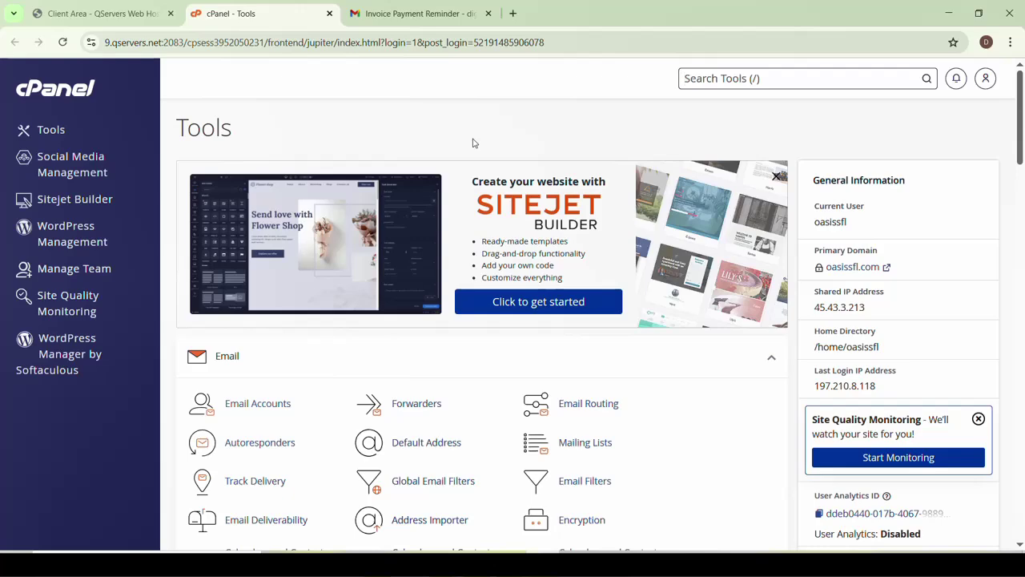
Go back from the Default Address page to cPanel Tools and bring the Files section into view
{"action": "scroll", "coordinate": [460, 155], "scroll_direction": "down", "scroll_amount": 14}
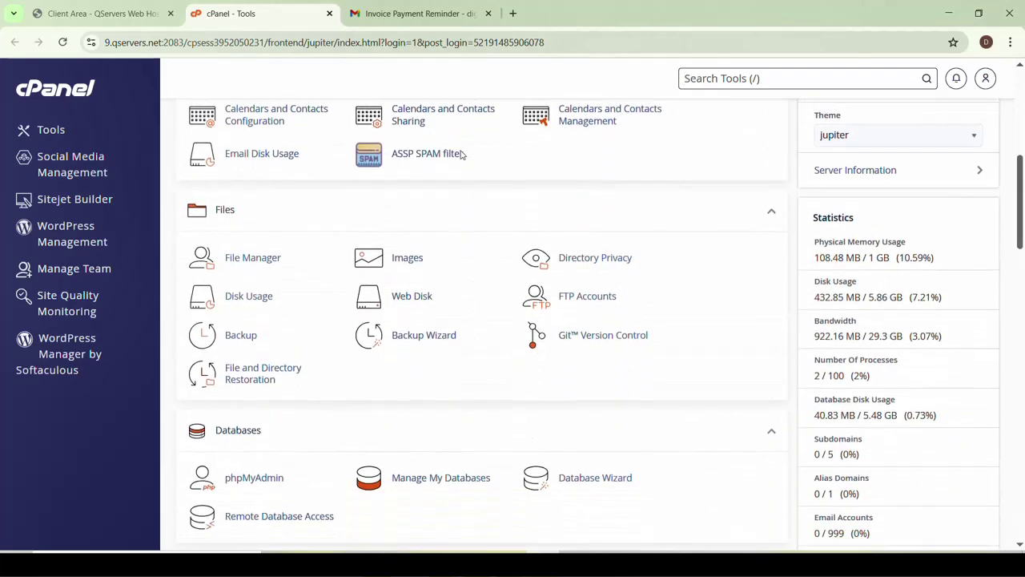
{"action": "scroll", "coordinate": [460, 155], "scroll_direction": "down", "scroll_amount": 4}
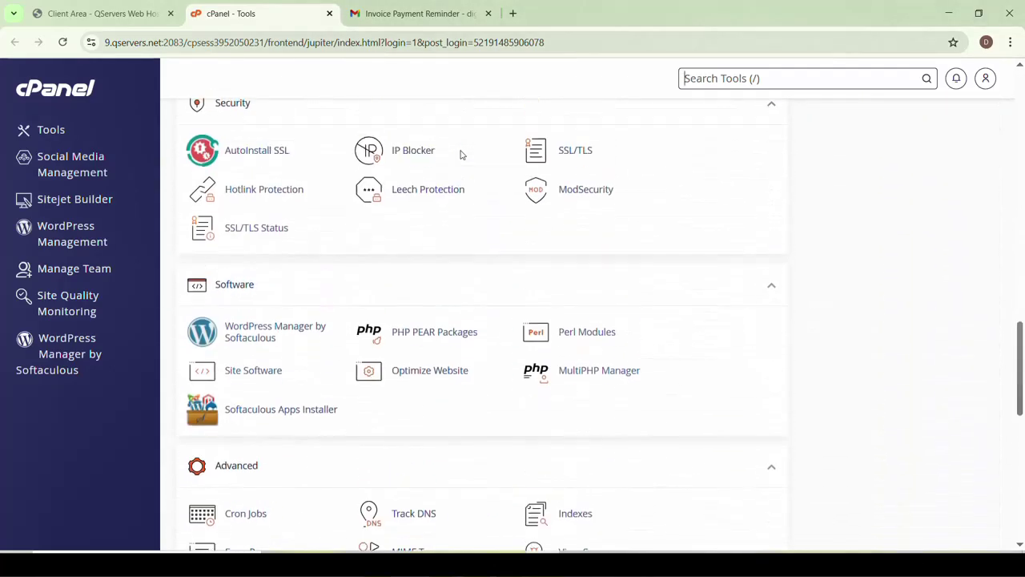
{"action": "scroll", "coordinate": [460, 155], "scroll_direction": "up", "scroll_amount": 2}
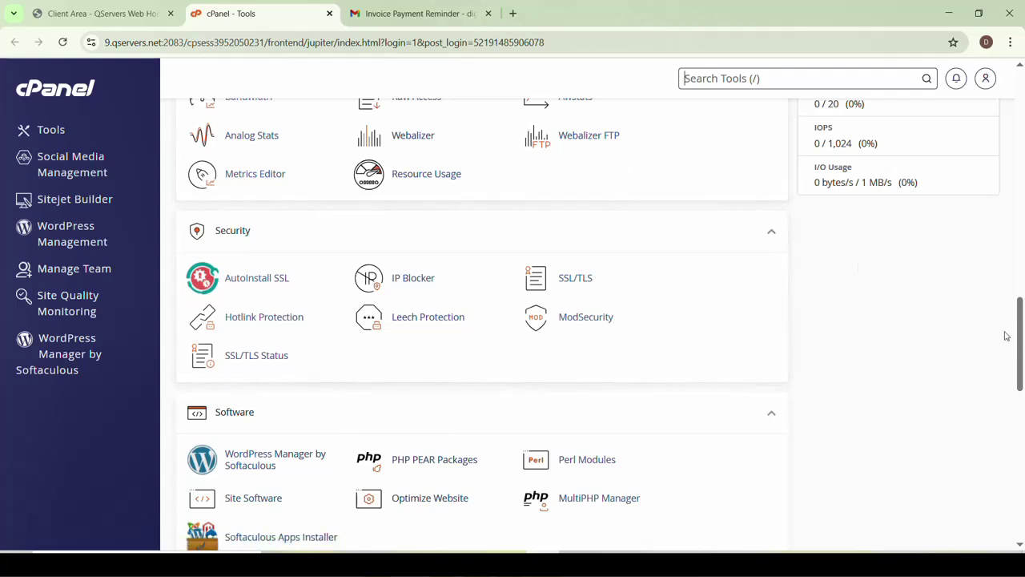
{"action": "left_click_drag", "start_coordinate": [1020, 322], "coordinate": [1021, 122]}
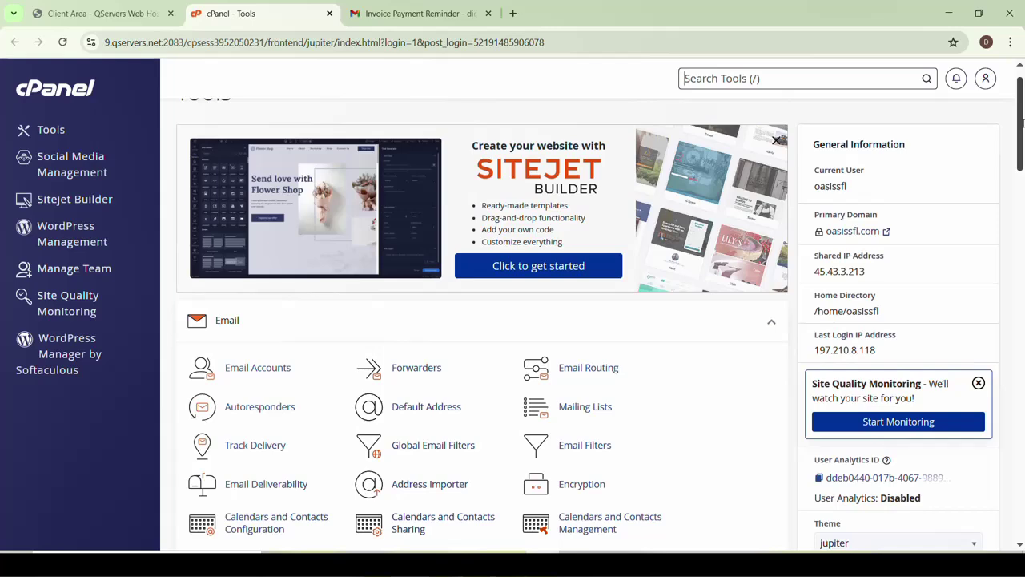
{"action": "mouse_move", "coordinate": [1022, 122]}
{"action": "left_mouse_down"}
{"action": "mouse_move", "coordinate": [1022, 155]}
{"action": "mouse_move", "coordinate": [1023, 106]}
{"action": "left_mouse_up"}
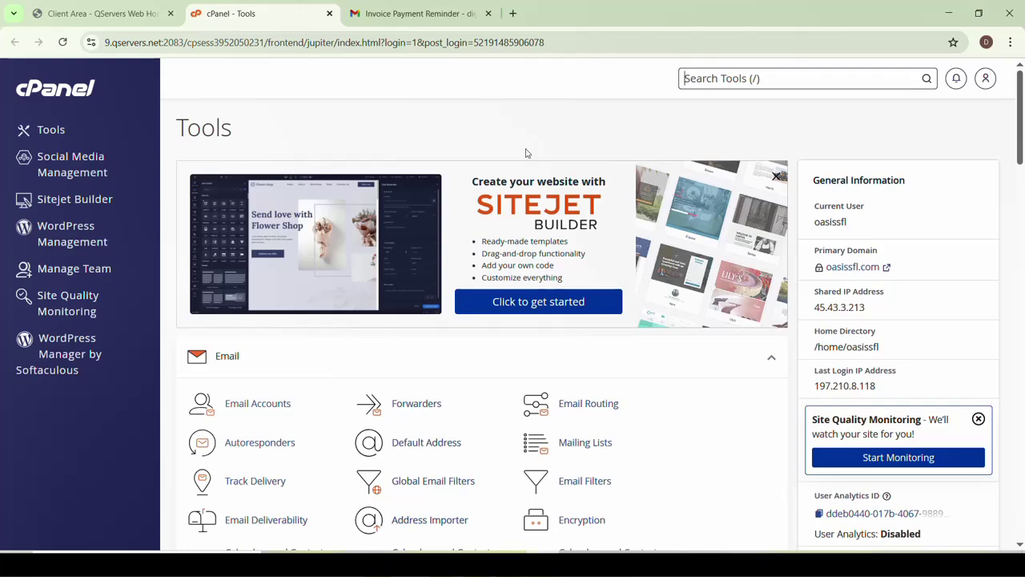
{"action": "mouse_move", "coordinate": [1024, 101]}
{"action": "left_mouse_down"}
{"action": "mouse_move", "coordinate": [1024, 181]}
{"action": "mouse_move", "coordinate": [1024, 98]}
{"action": "left_mouse_up"}
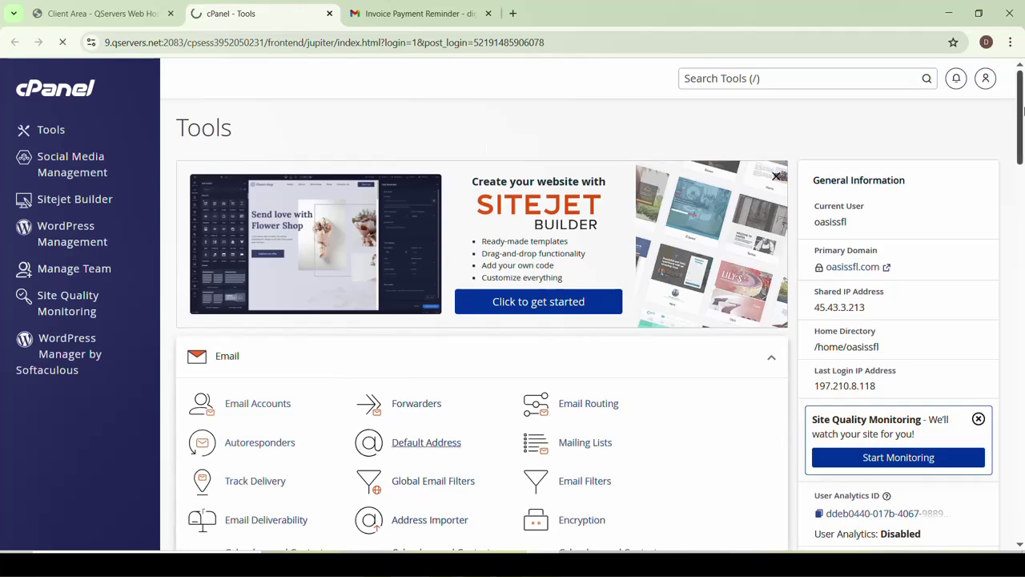
{"action": "left_click_drag", "start_coordinate": [1023, 110], "coordinate": [1023, 139]}
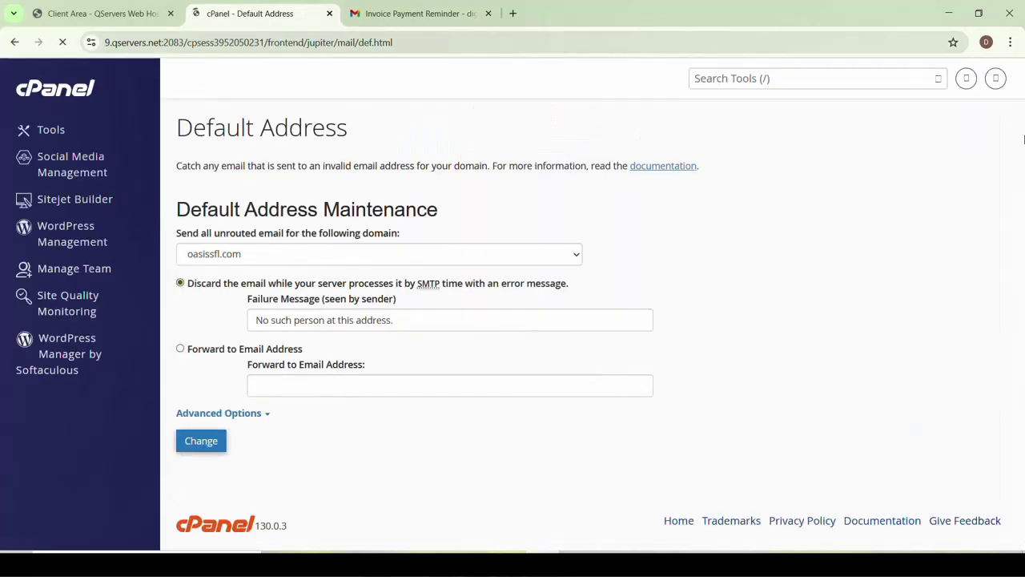
{"action": "left_click", "coordinate": [64, 94]}
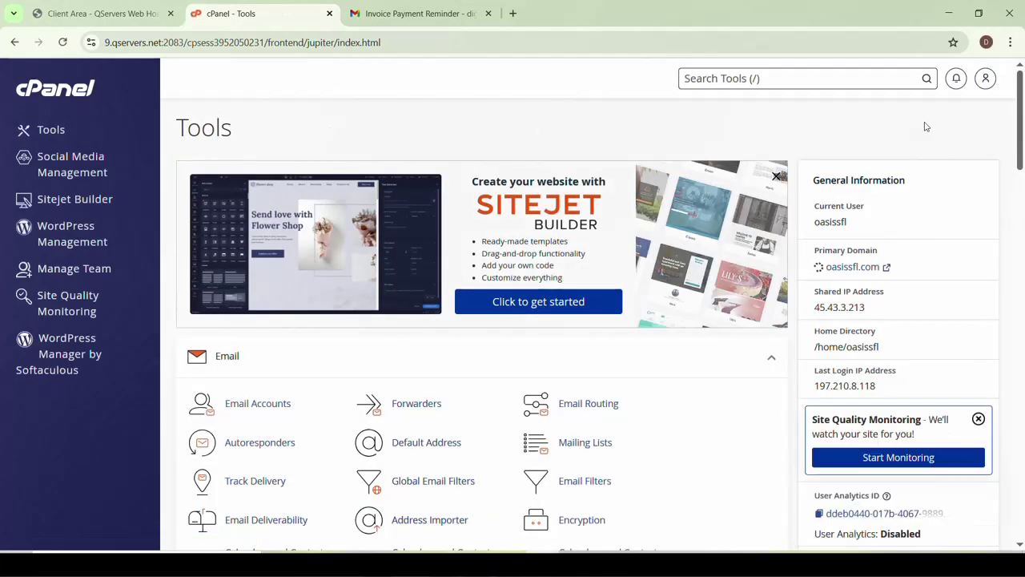
{"action": "mouse_move", "coordinate": [1020, 122]}
{"action": "left_mouse_down"}
{"action": "mouse_move", "coordinate": [1021, 149]}
{"action": "mouse_move", "coordinate": [1020, 120]}
{"action": "left_mouse_up"}
{"action": "mouse_move", "coordinate": [1021, 110]}
{"action": "left_mouse_down"}
{"action": "mouse_move", "coordinate": [1022, 186]}
{"action": "mouse_move", "coordinate": [1021, 106]}
{"action": "left_mouse_up"}
{"action": "scroll", "coordinate": [464, 130], "scroll_direction": "down", "scroll_amount": 6}
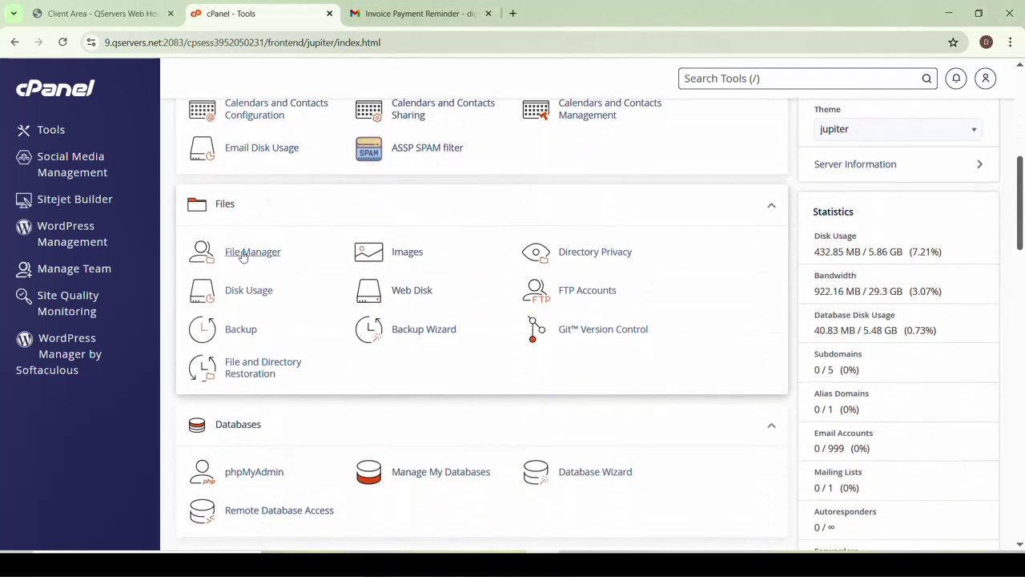
Open File Manager, enter public_html, and select wp-config.php among the WordPress files
{"action": "left_click", "coordinate": [247, 258]}
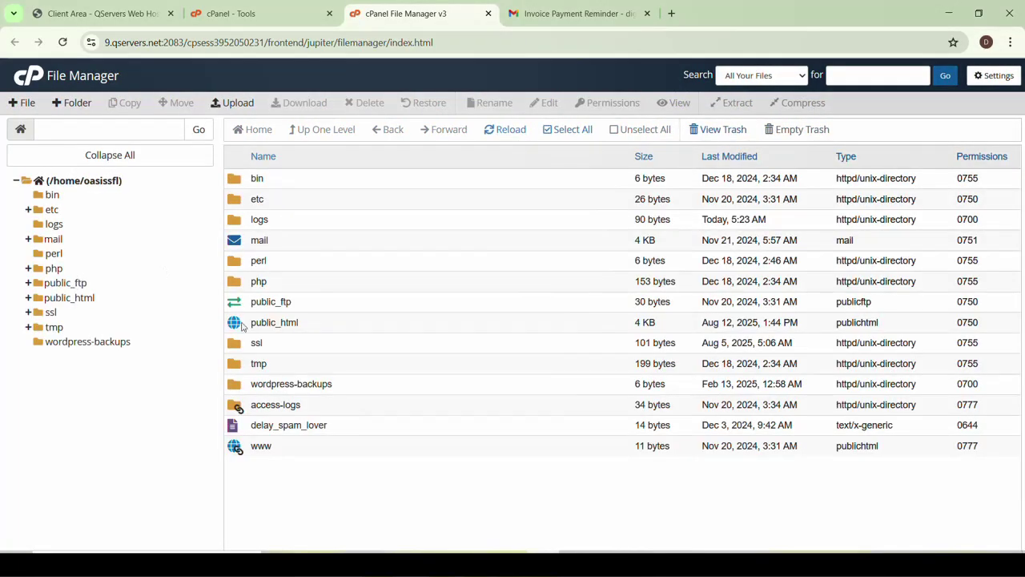
{"action": "double_click", "coordinate": [237, 324]}
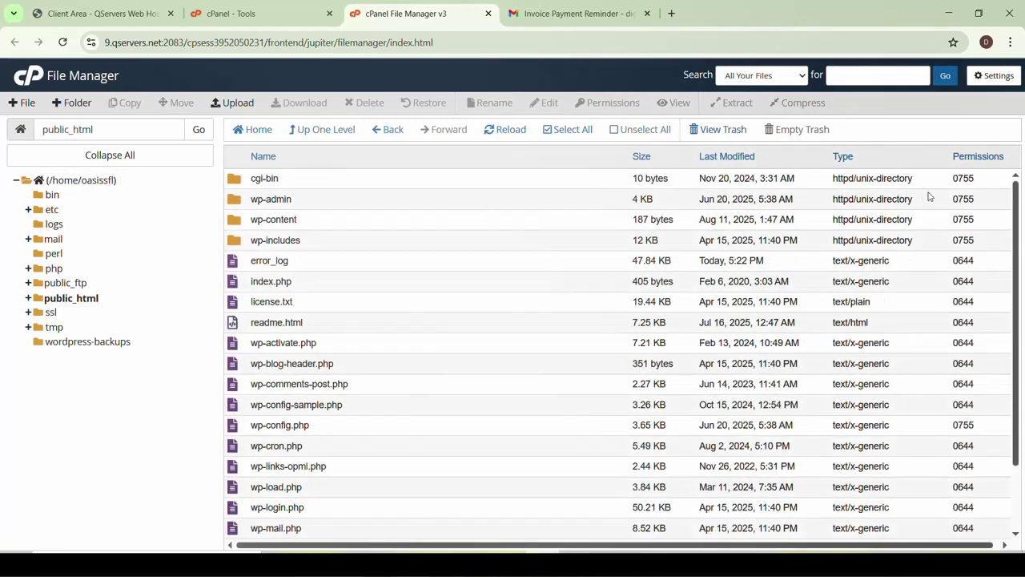
{"action": "scroll", "coordinate": [1018, 205], "scroll_direction": "down", "scroll_amount": 2}
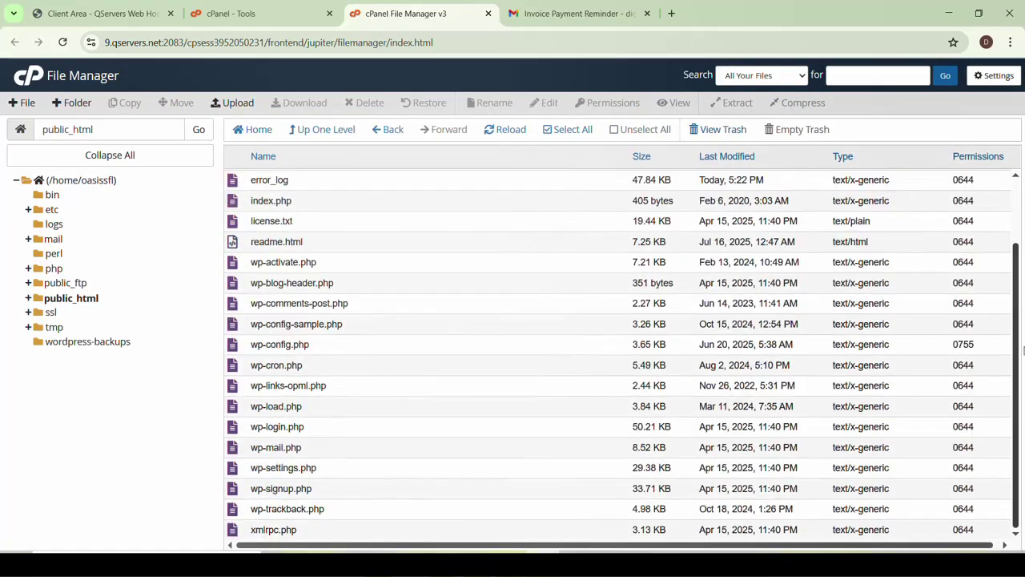
{"action": "scroll", "coordinate": [382, 298], "scroll_direction": "up", "scroll_amount": 2}
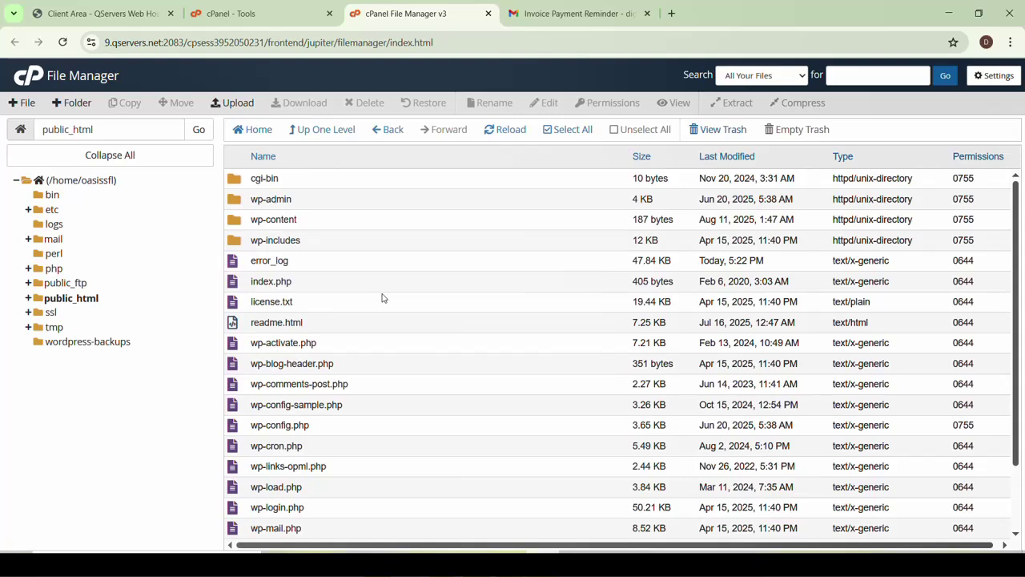
{"action": "scroll", "coordinate": [382, 298], "scroll_direction": "down", "scroll_amount": 2}
{"action": "scroll", "coordinate": [310, 282], "scroll_direction": "up", "scroll_amount": 2}
{"action": "scroll", "coordinate": [310, 282], "scroll_direction": "down", "scroll_amount": 2}
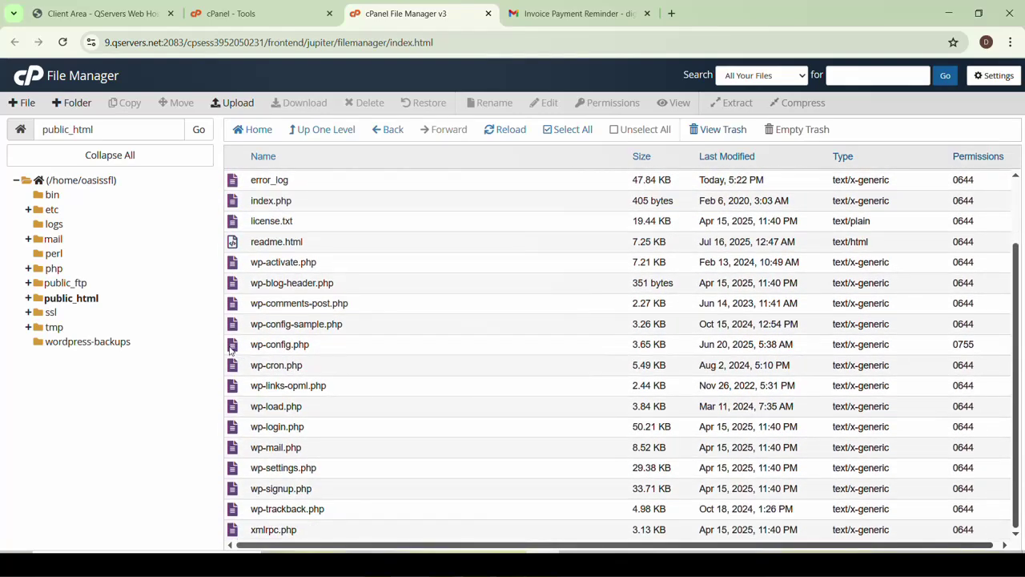
{"action": "left_click", "coordinate": [233, 347]}
Open wp-config.php in the code editor, then return to the public_html listing
{"action": "right_click", "coordinate": [231, 346]}
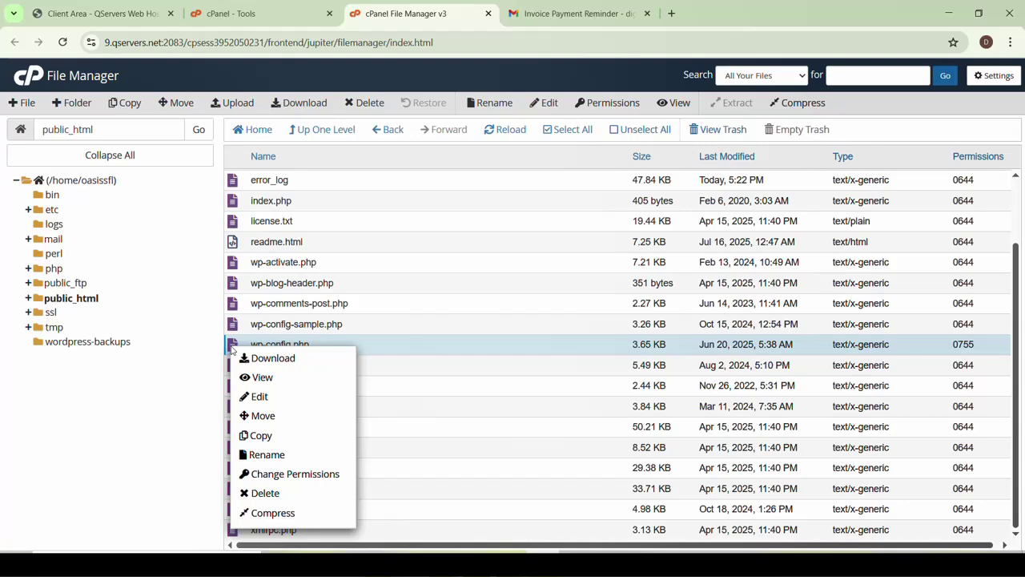
{"action": "left_click", "coordinate": [260, 397]}
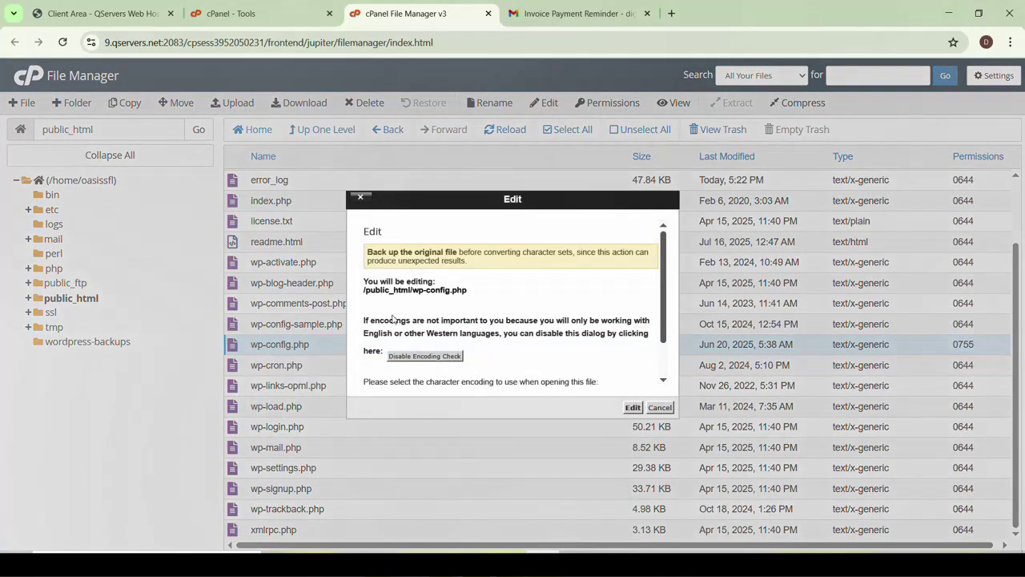
{"action": "left_click", "coordinate": [633, 408]}
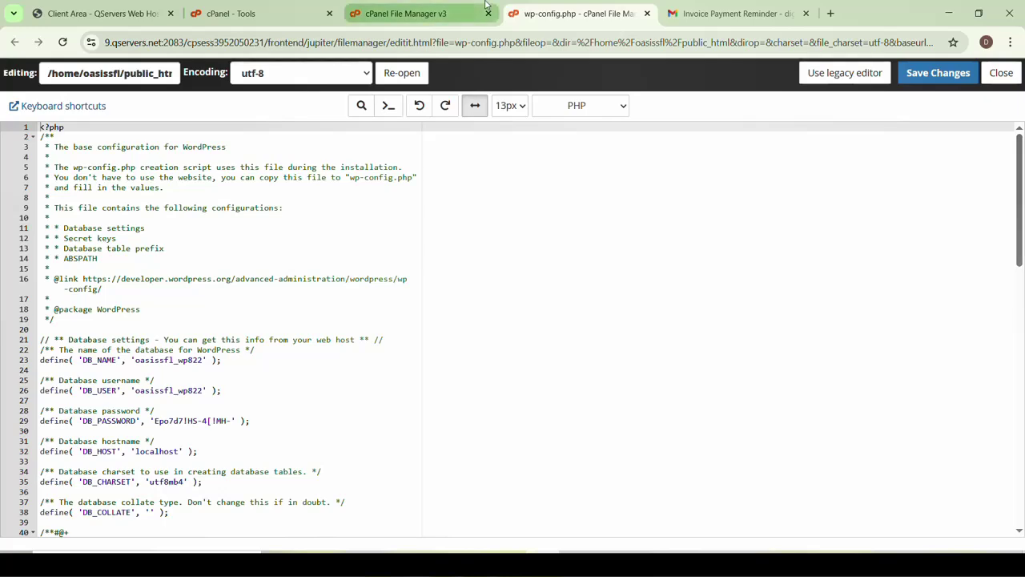
{"action": "left_click", "coordinate": [438, 16]}
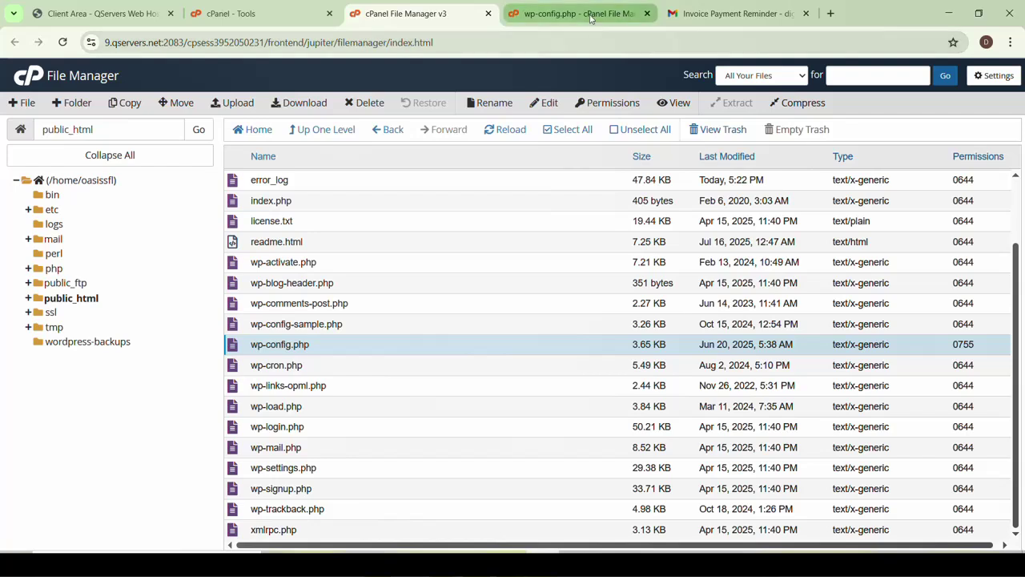
{"action": "scroll", "coordinate": [346, 334], "scroll_direction": "up", "scroll_amount": 1}
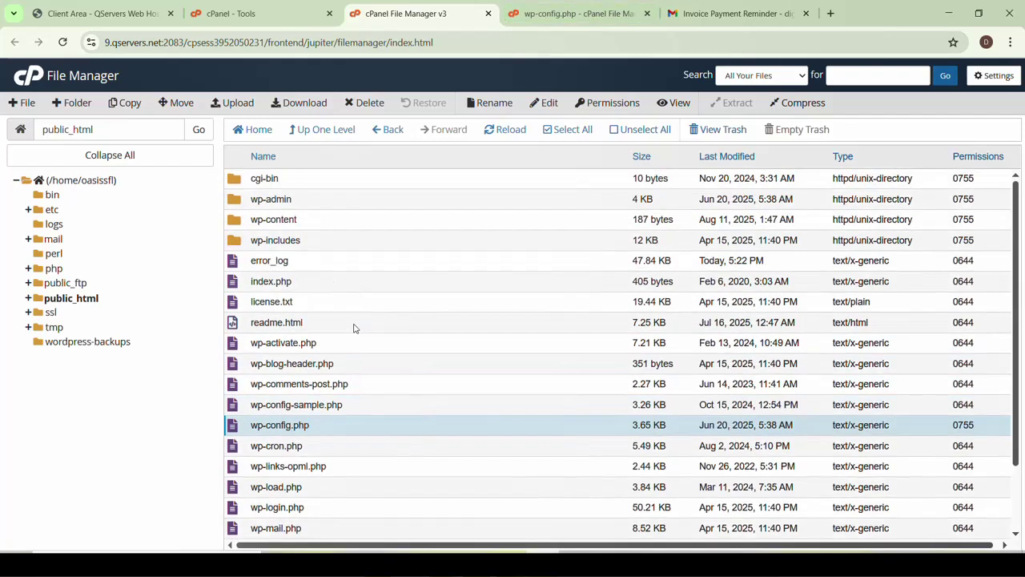
Select everything in public_html and compress it into a Zip archive named /public_html/oasis.zip
{"action": "left_click", "coordinate": [550, 135]}
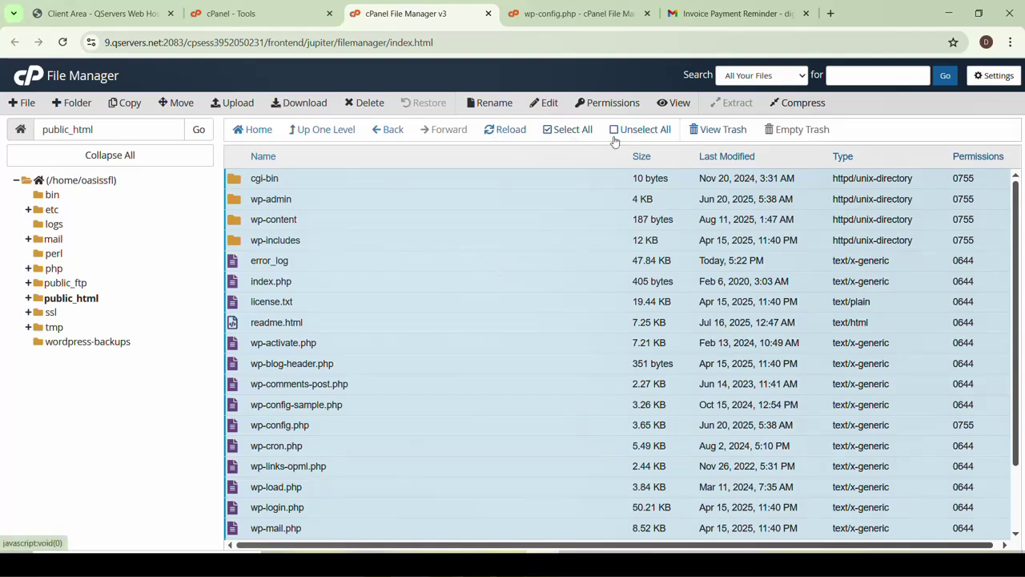
{"action": "left_click", "coordinate": [793, 106]}
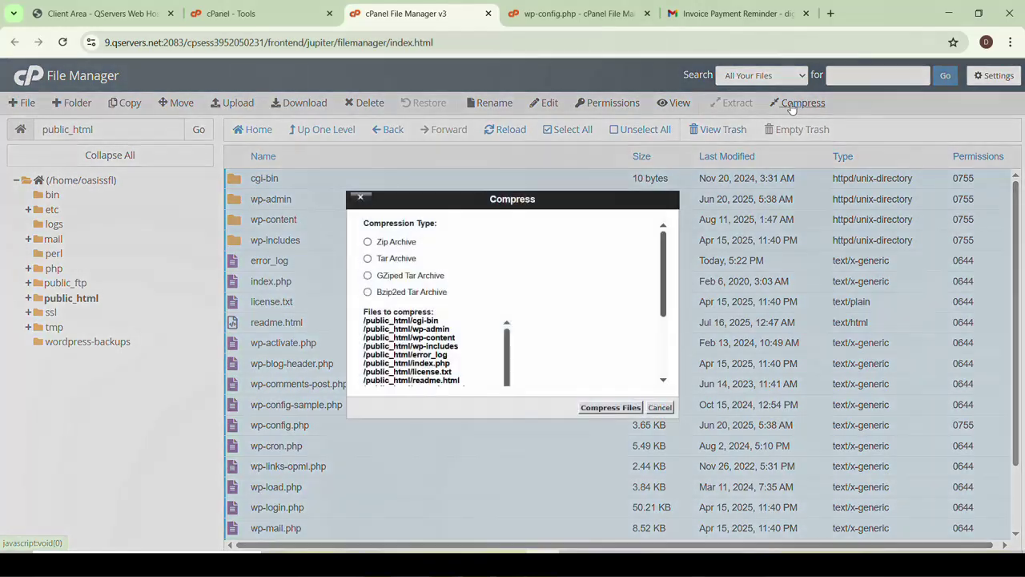
{"action": "left_click", "coordinate": [368, 242]}
{"action": "scroll", "coordinate": [556, 327], "scroll_direction": "down", "scroll_amount": 4}
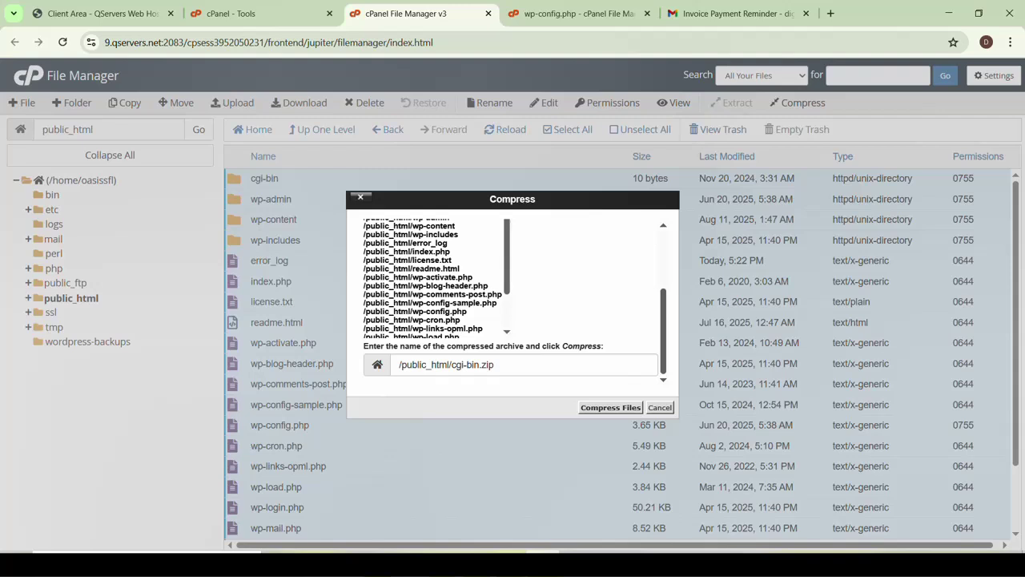
{"action": "left_click", "coordinate": [485, 364]}
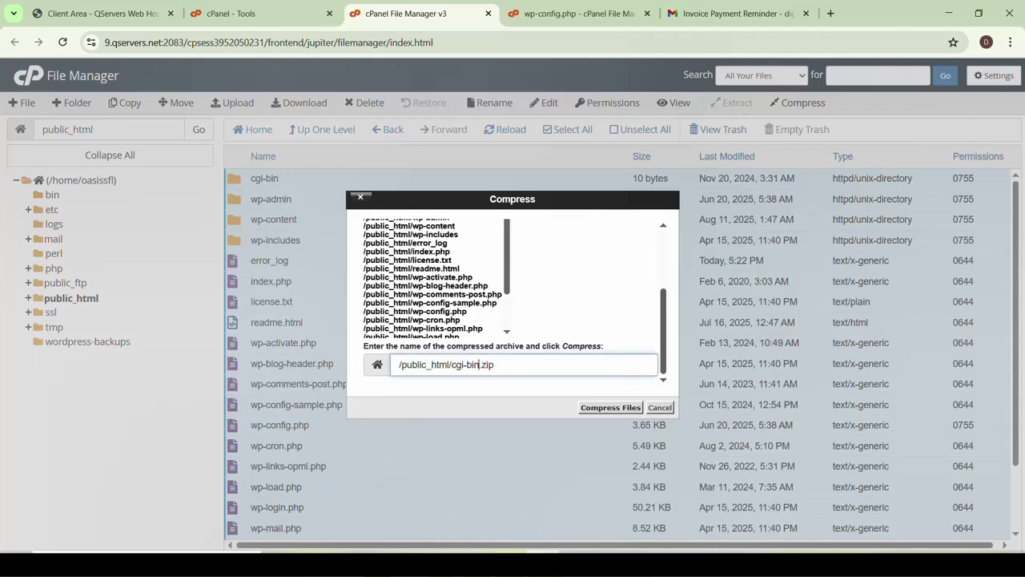
{"action": "left_click_drag", "start_coordinate": [479, 364], "coordinate": [455, 364]}
{"action": "type", "text": "0"}
{"action": "key", "text": "BackSpace"}
{"action": "type", "text": "oasis"}
{"action": "left_click", "coordinate": [608, 408]}
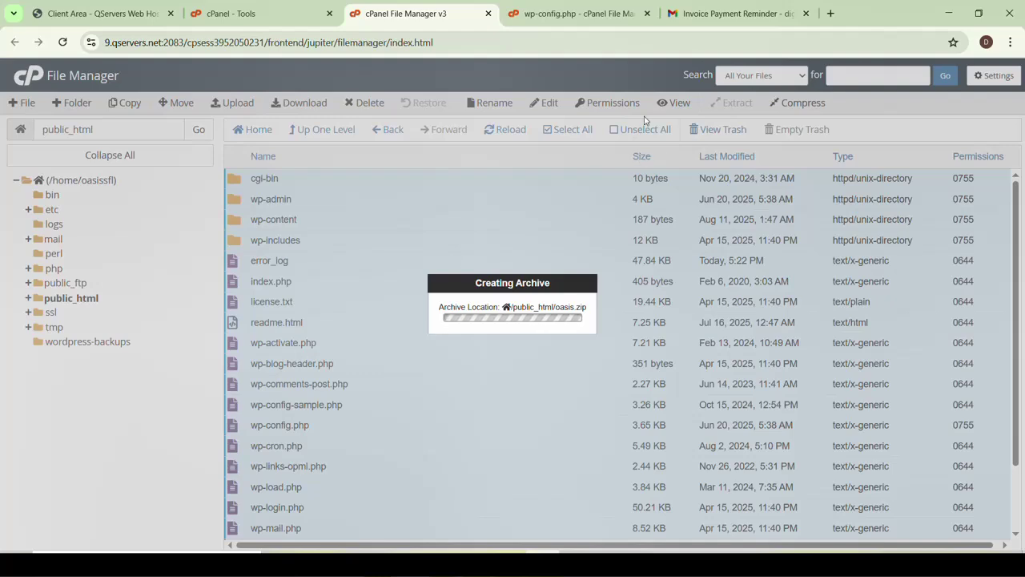
Rearrange and switch between the editor and cPanel tabs until oasis.zip finishes compressing
{"action": "left_click", "coordinate": [573, 14]}
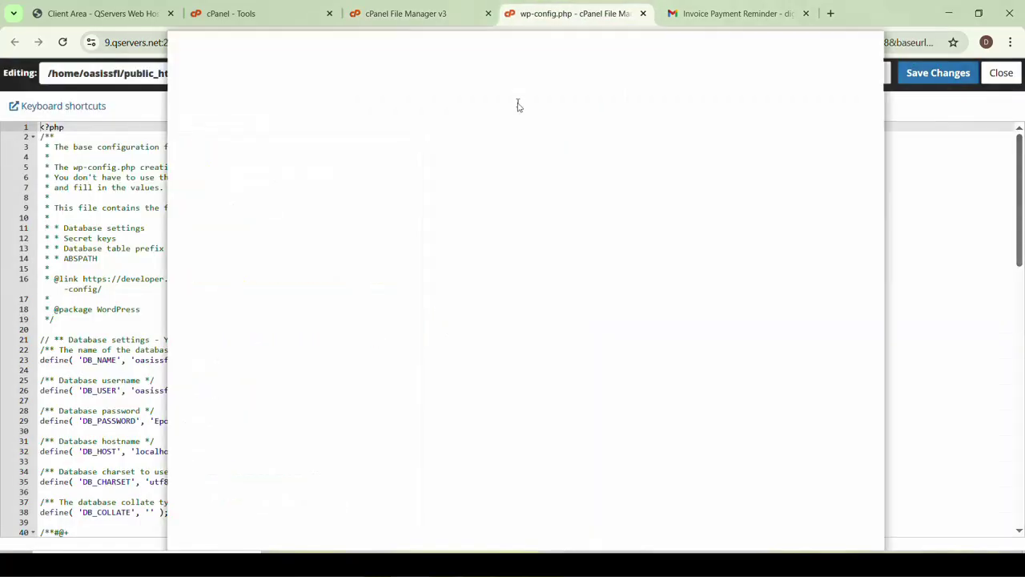
{"action": "left_click_drag", "start_coordinate": [518, 105], "coordinate": [514, 110]}
{"action": "left_click_drag", "start_coordinate": [254, 105], "coordinate": [460, 17]}
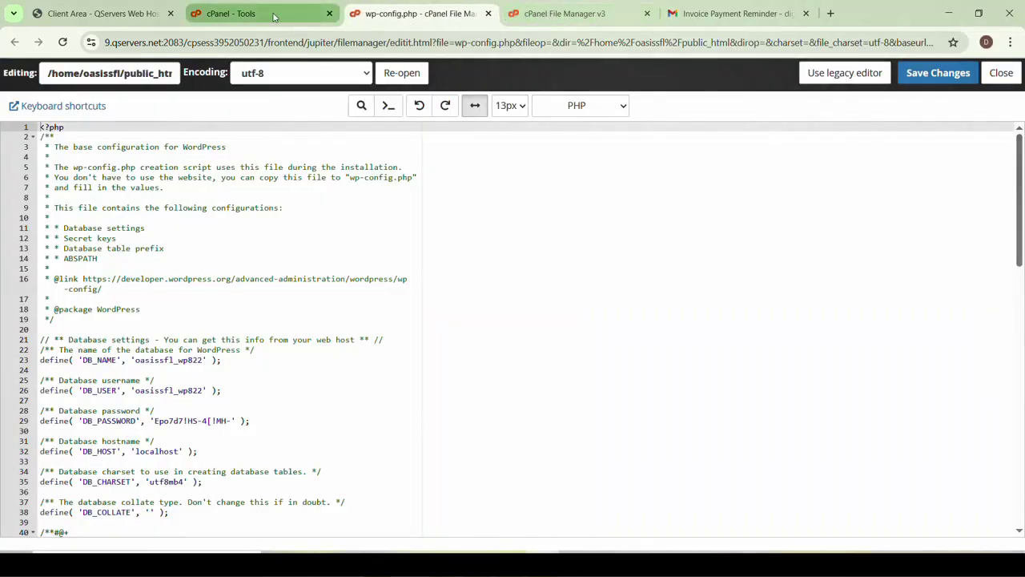
{"action": "left_click", "coordinate": [273, 17]}
{"action": "left_click", "coordinate": [416, 13]}
{"action": "left_click", "coordinate": [549, 9]}
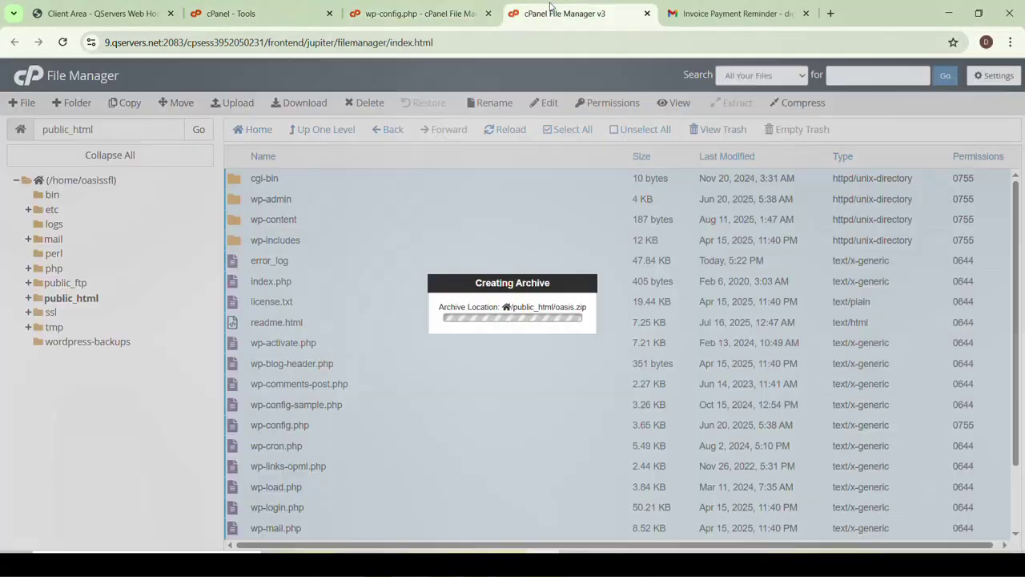
{"action": "left_click", "coordinate": [397, 18]}
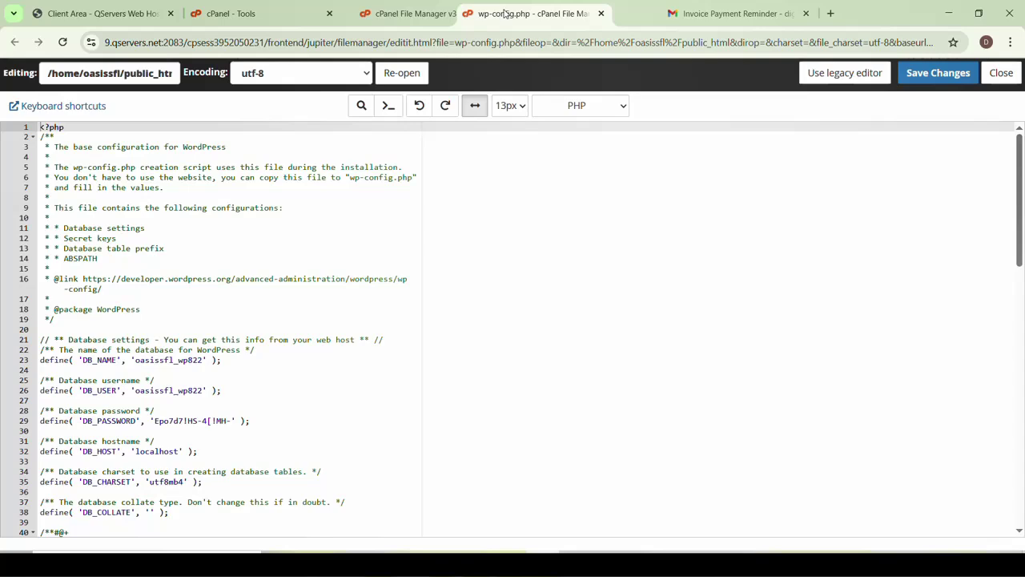
{"action": "left_click", "coordinate": [403, 16]}
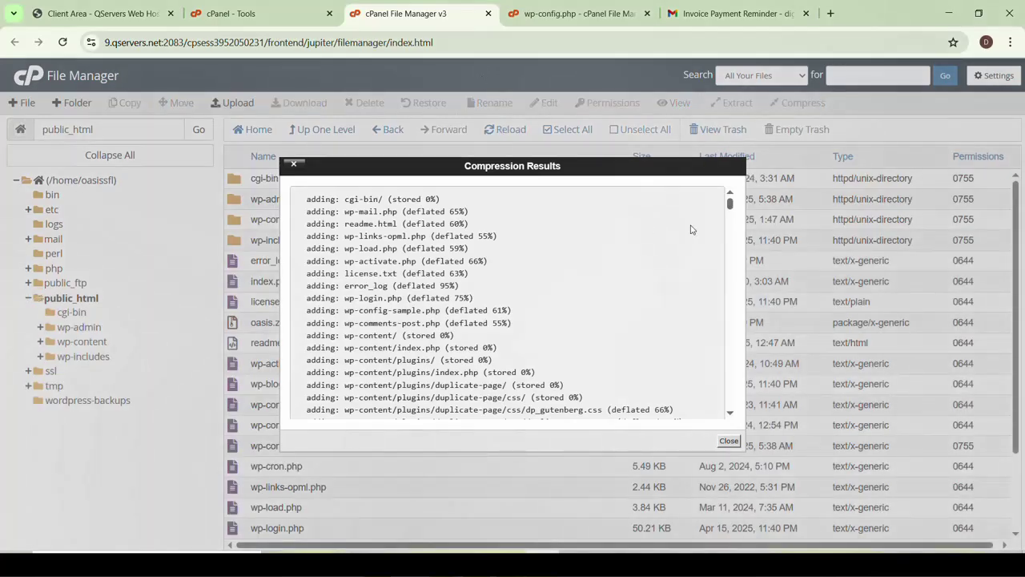
Close the compression results and download the 210 MB oasis.zip archive, checking its progress
{"action": "left_click_drag", "start_coordinate": [730, 205], "coordinate": [728, 412]}
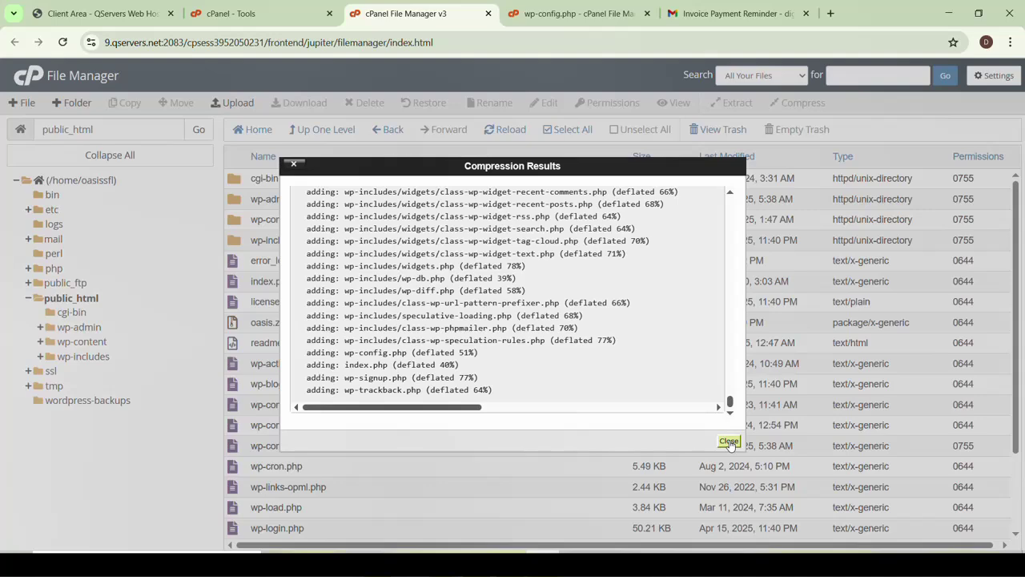
{"action": "left_click", "coordinate": [729, 442]}
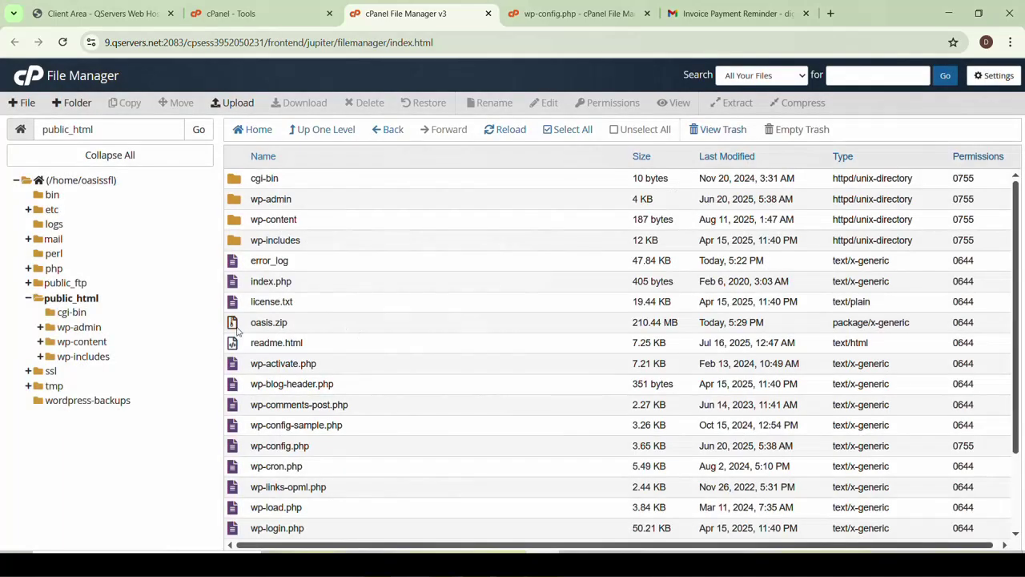
{"action": "left_click", "coordinate": [236, 327]}
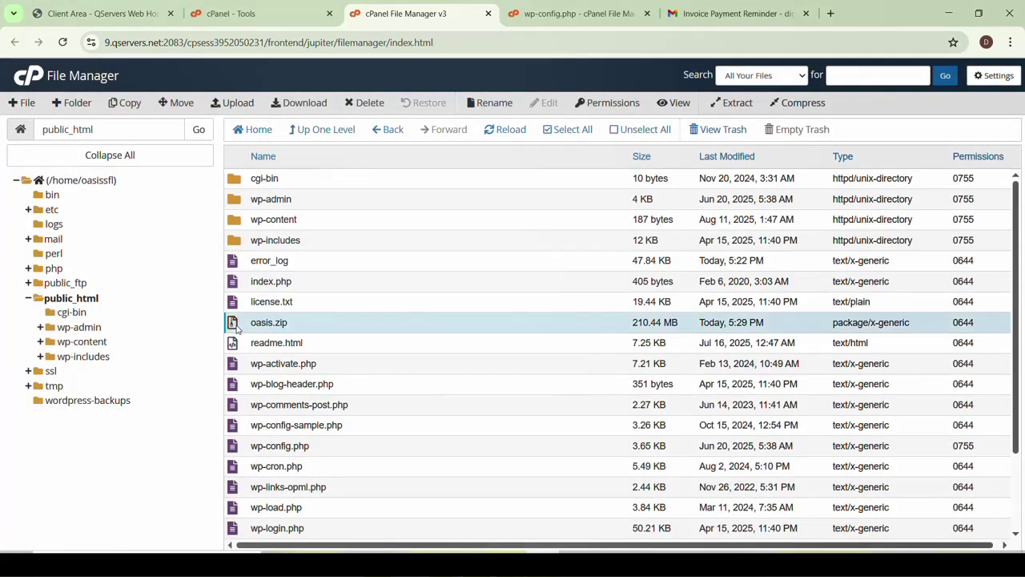
{"action": "right_click", "coordinate": [234, 325]}
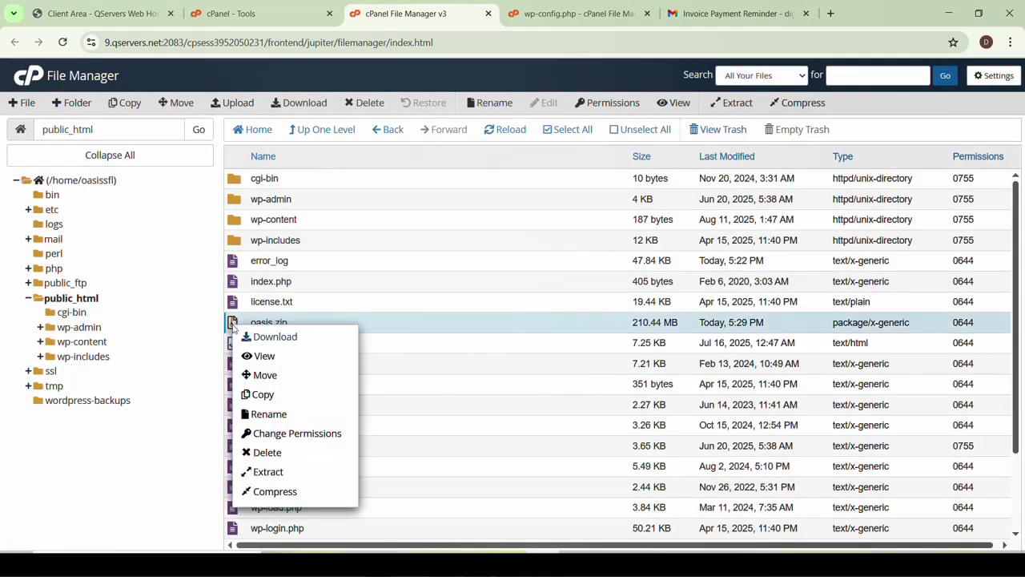
{"action": "left_click", "coordinate": [271, 338]}
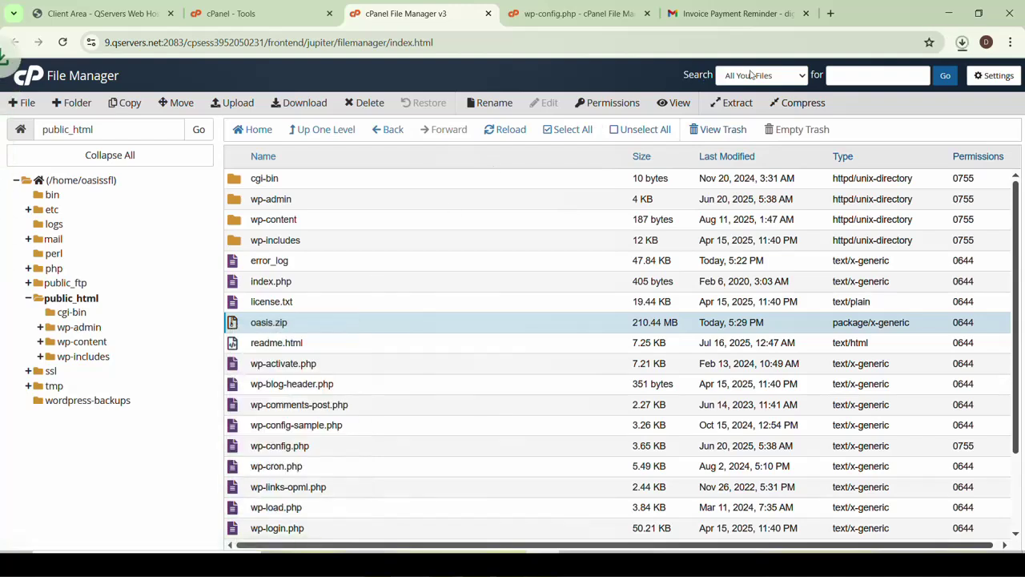
{"action": "left_click", "coordinate": [962, 43]}
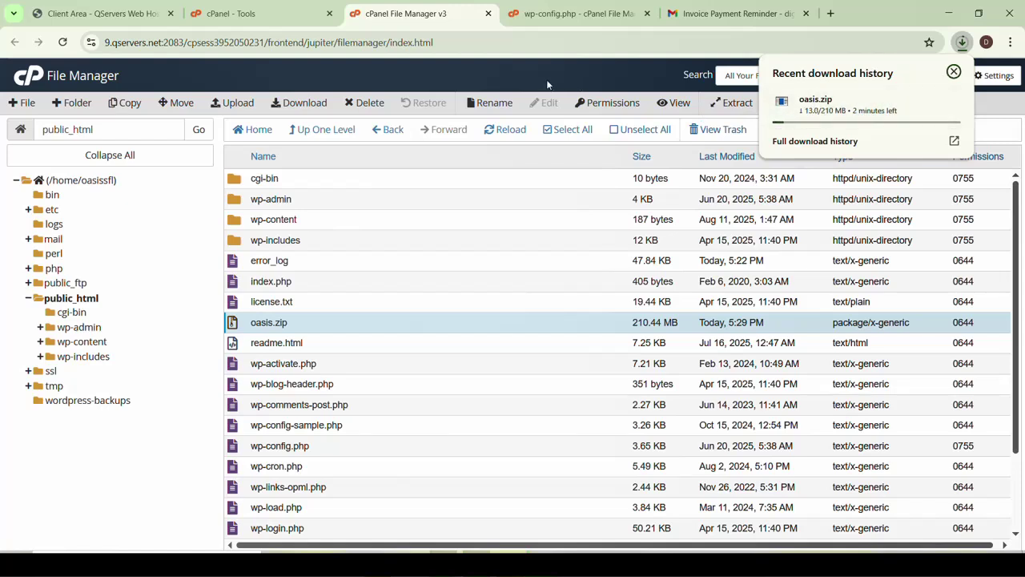
Search cPanel tools for 'php' to open phpMyAdmin, then return to the File Manager tab
{"action": "left_click", "coordinate": [547, 84]}
{"action": "left_click", "coordinate": [256, 14]}
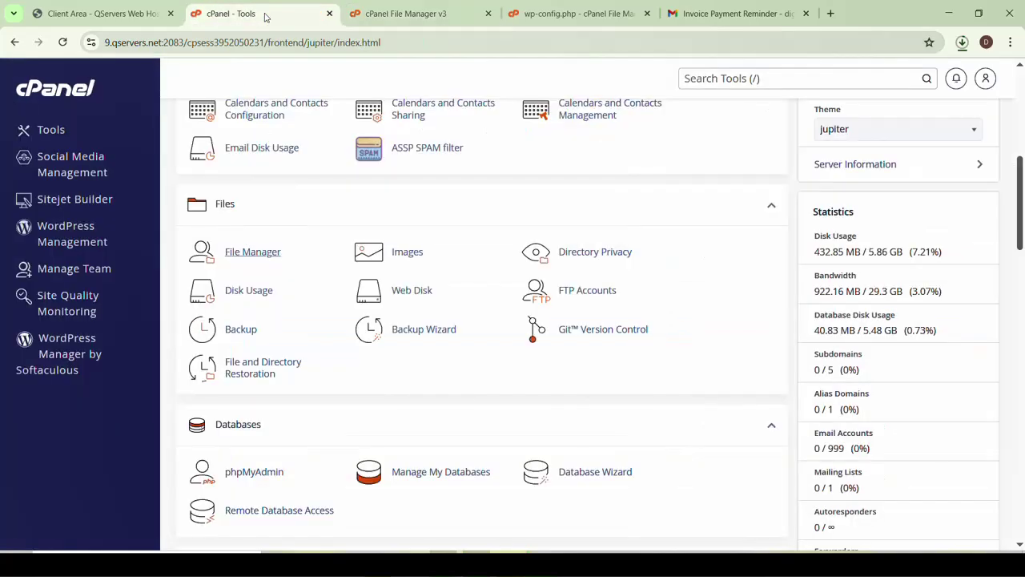
{"action": "scroll", "coordinate": [301, 256], "scroll_direction": "up", "scroll_amount": 4}
{"action": "scroll", "coordinate": [300, 256], "scroll_direction": "down", "scroll_amount": 2}
{"action": "scroll", "coordinate": [480, 272], "scroll_direction": "up", "scroll_amount": 3}
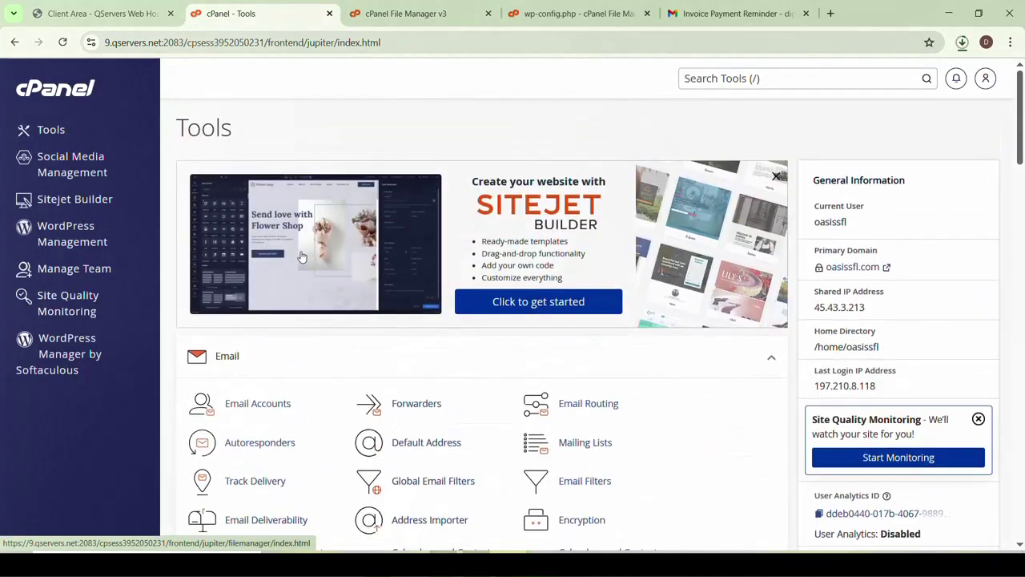
{"action": "left_click", "coordinate": [733, 84]}
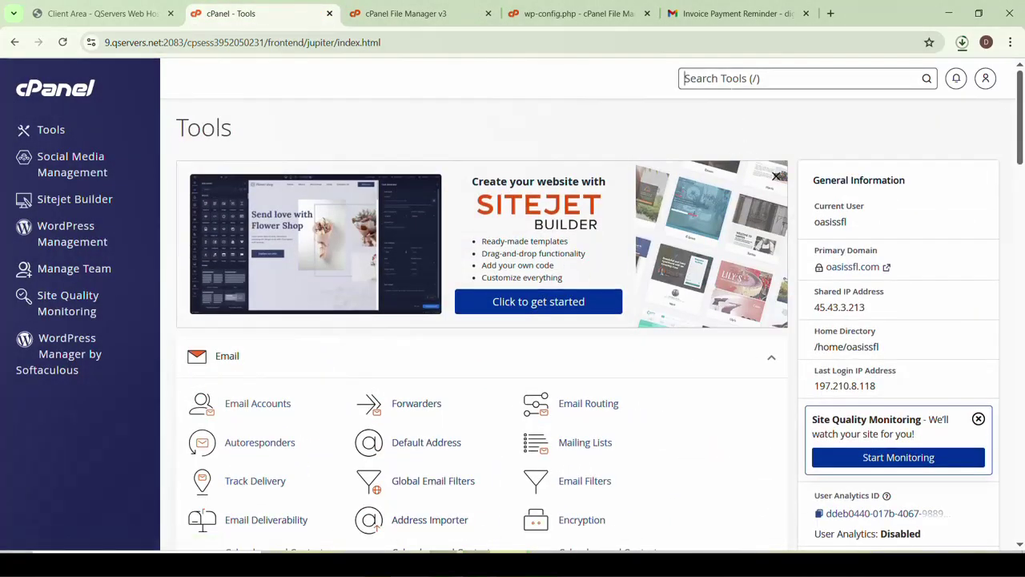
{"action": "type", "text": "php"}
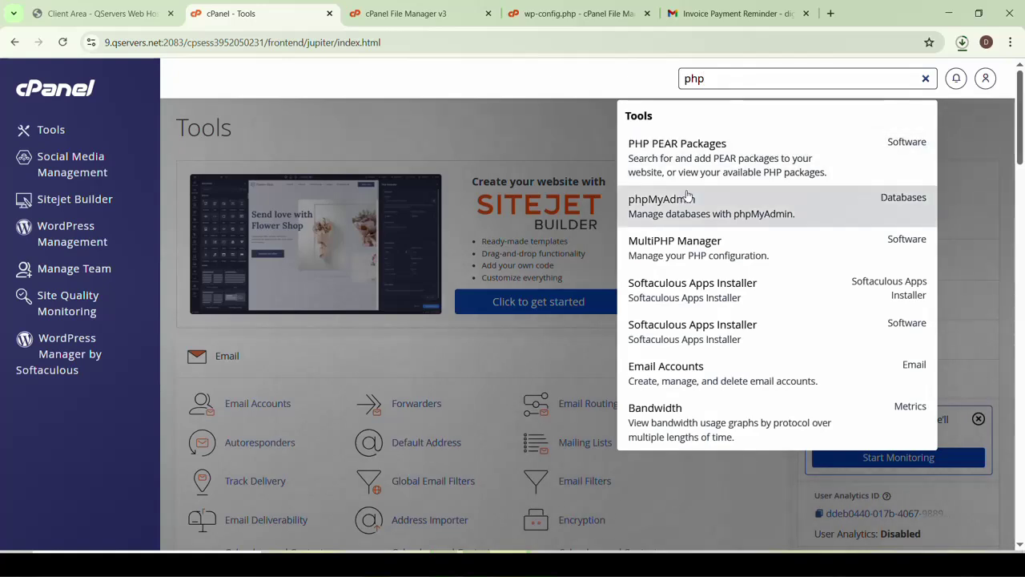
{"action": "left_click", "coordinate": [679, 202]}
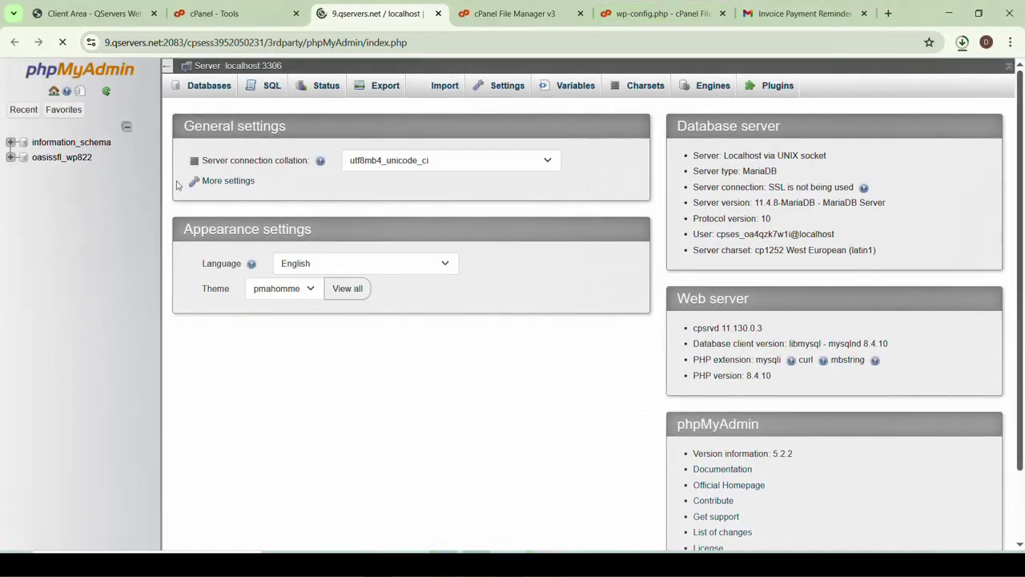
{"action": "left_click", "coordinate": [226, 14]}
{"action": "left_click", "coordinate": [384, 14]}
{"action": "left_click", "coordinate": [512, 14]}
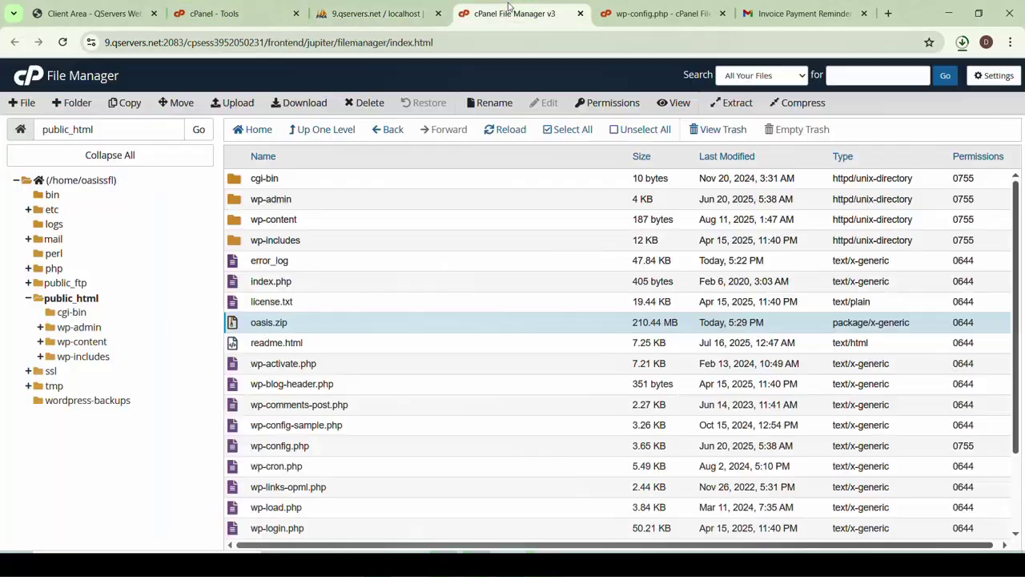
Confirm DB_NAME in wp-config.php and open the oasissfl_wp822 database in phpMyAdmin
{"action": "left_click", "coordinate": [647, 14]}
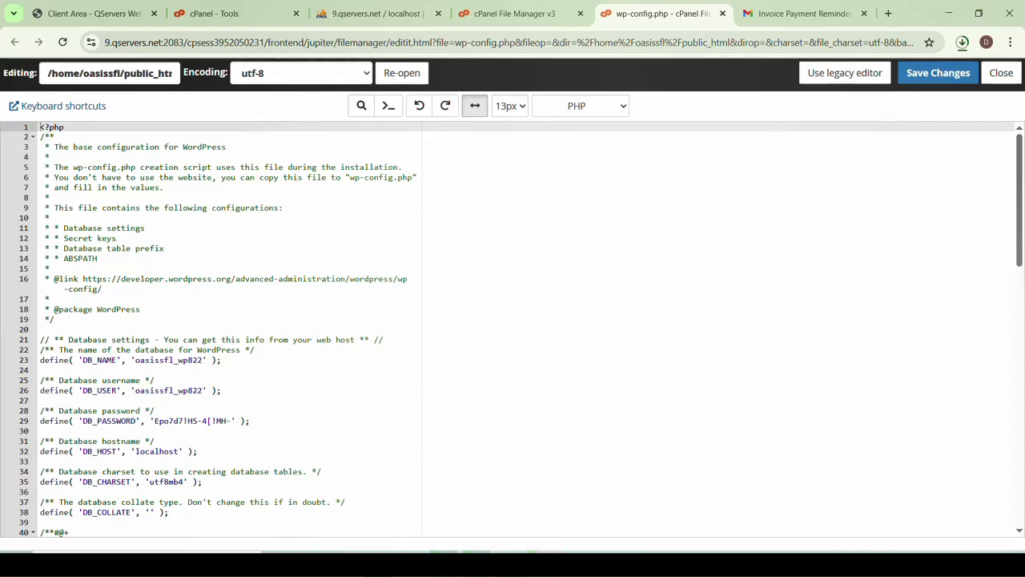
{"action": "left_click_drag", "start_coordinate": [202, 359], "coordinate": [57, 319]}
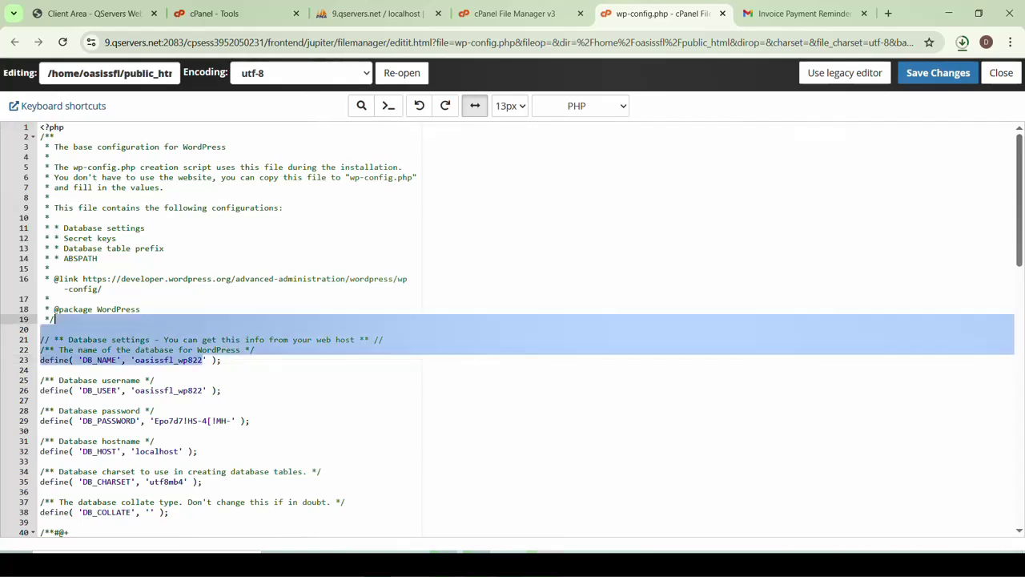
{"action": "left_click", "coordinate": [347, 13]}
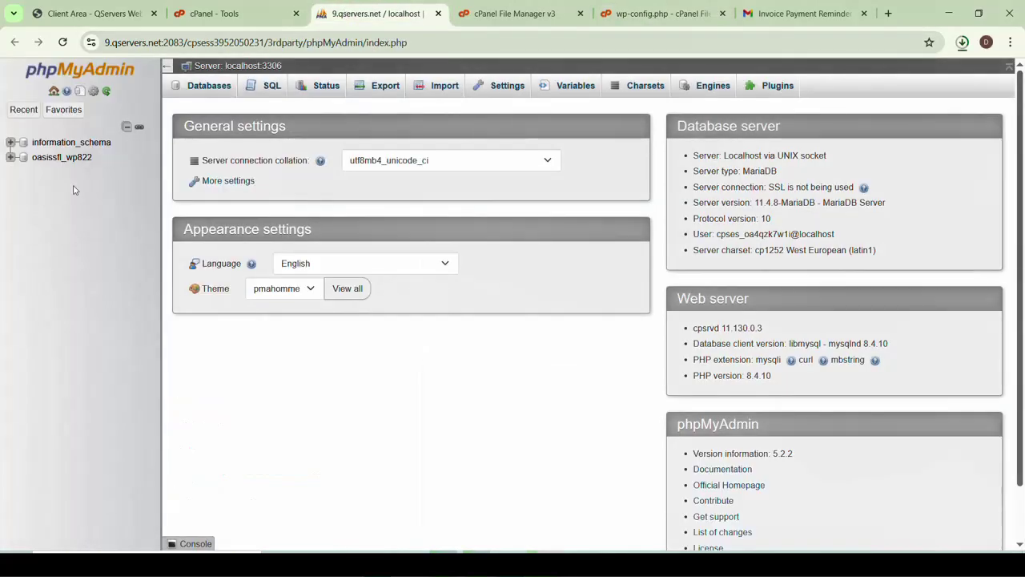
{"action": "left_click", "coordinate": [49, 158]}
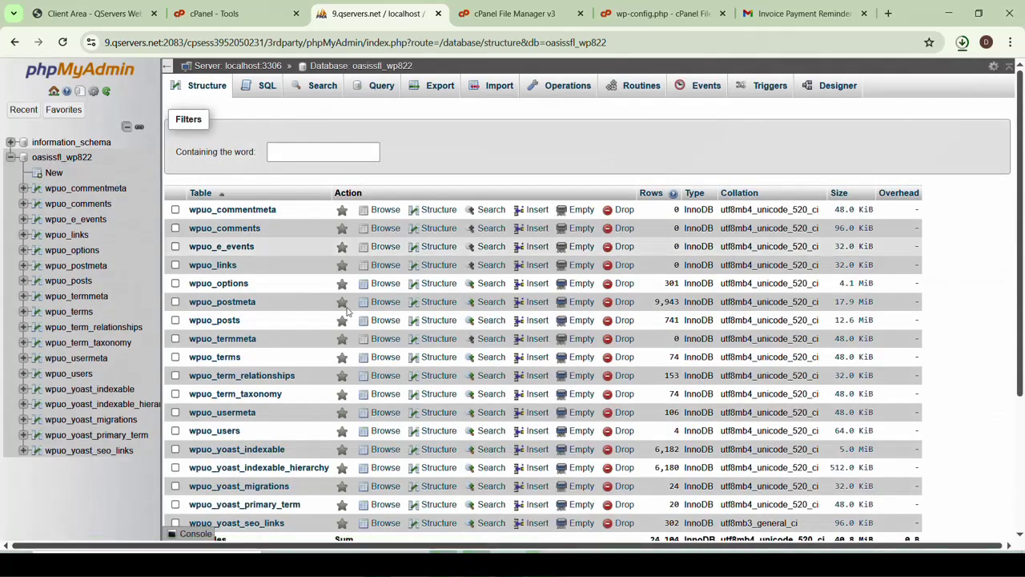
{"action": "scroll", "coordinate": [346, 311], "scroll_direction": "down", "scroll_amount": 5}
{"action": "scroll", "coordinate": [357, 334], "scroll_direction": "up", "scroll_amount": 5}
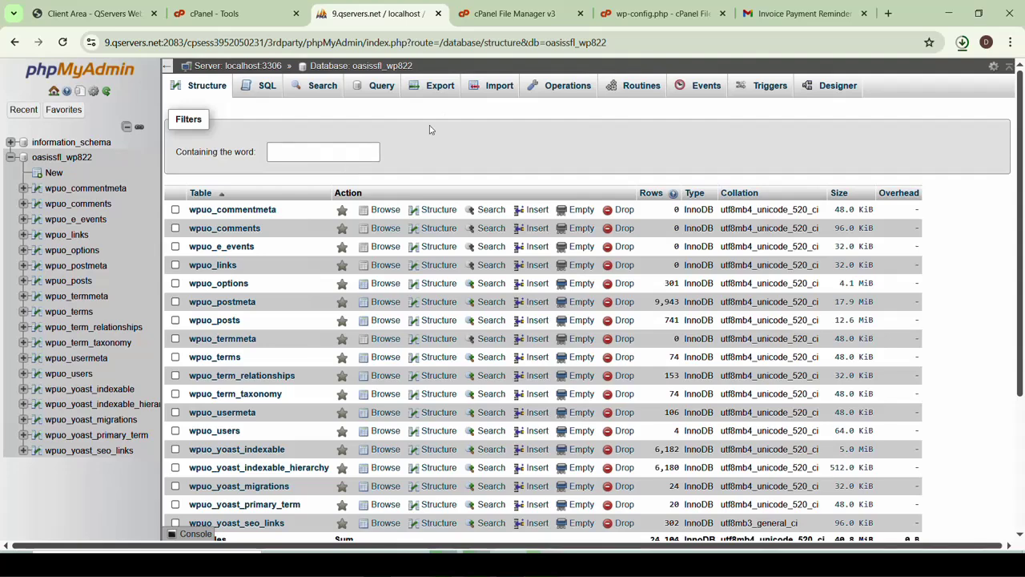
Export oasissfl_wp822 as a Quick SQL file and confirm the 27.0 MB download completed
{"action": "left_click", "coordinate": [432, 86]}
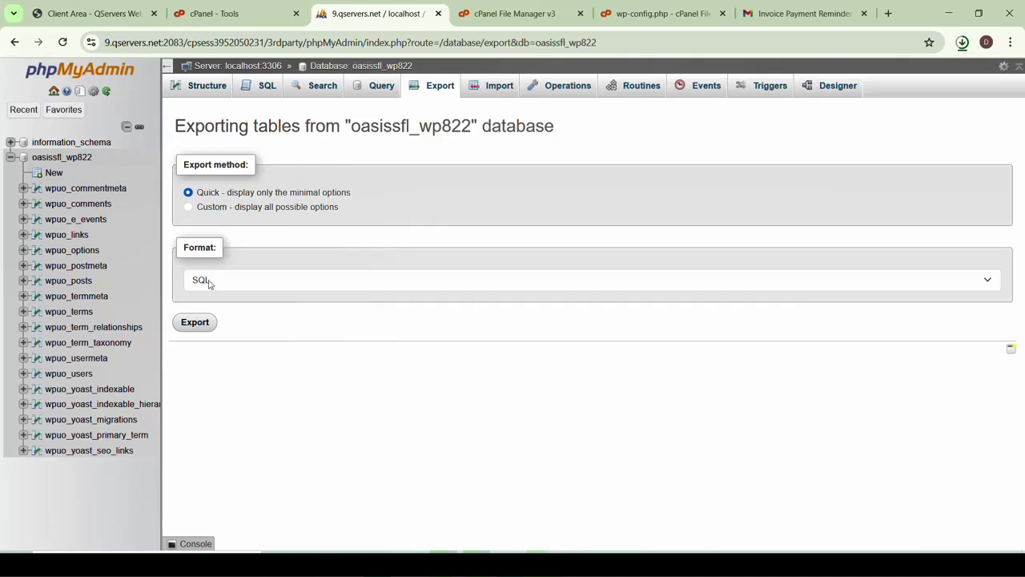
{"action": "left_click", "coordinate": [238, 283]}
{"action": "left_click", "coordinate": [237, 284]}
{"action": "left_click", "coordinate": [193, 327]}
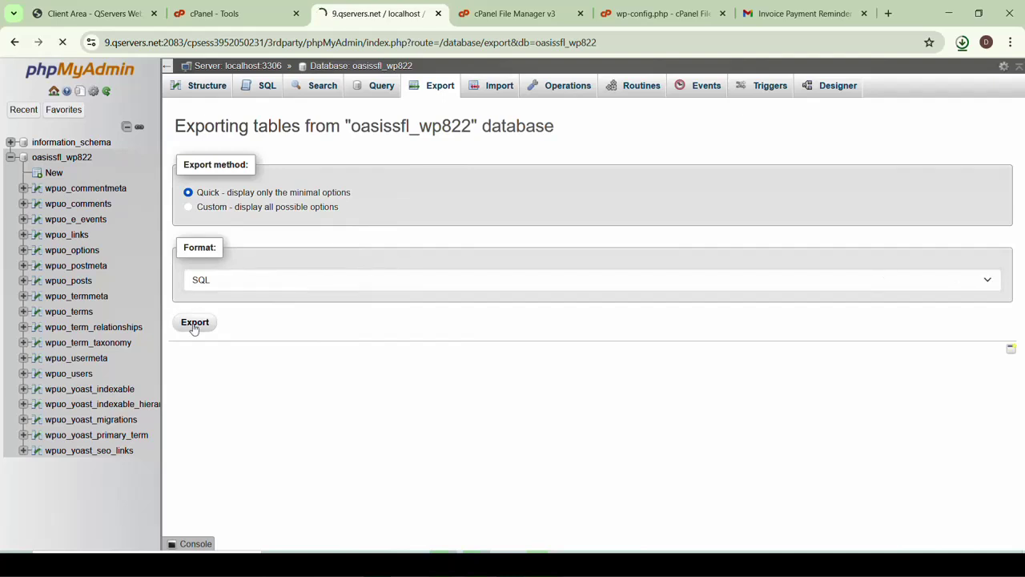
{"action": "left_click", "coordinate": [963, 43]}
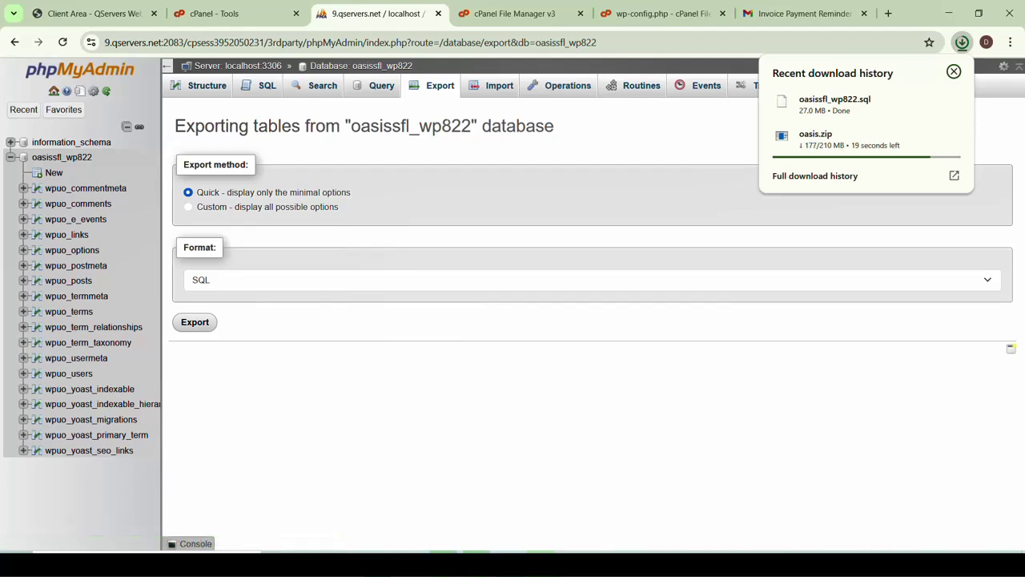
{"action": "left_click_drag", "start_coordinate": [350, 102], "coordinate": [302, 99]}
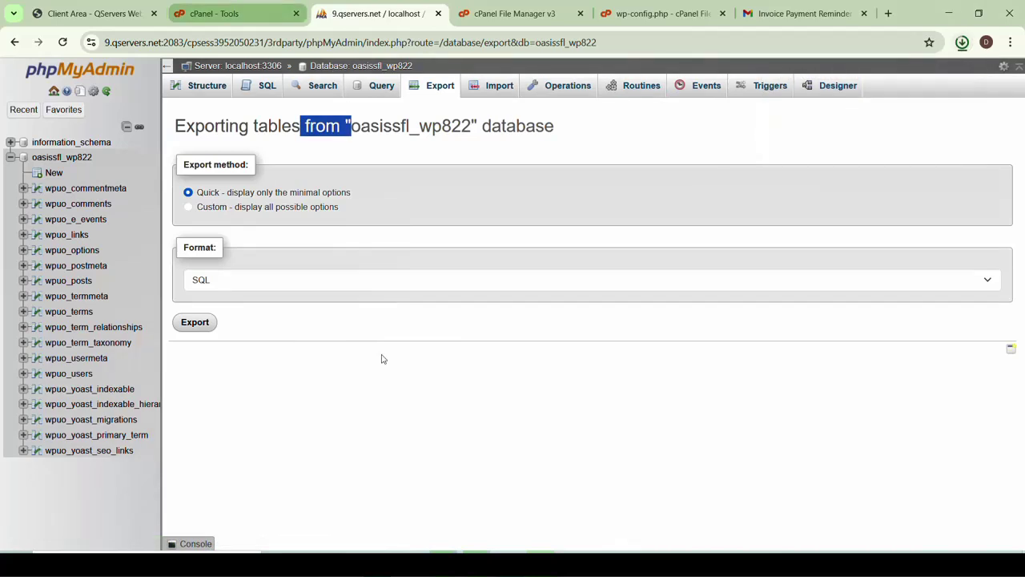
{"action": "left_click", "coordinate": [657, 120]}
{"action": "left_click", "coordinate": [147, 563]}
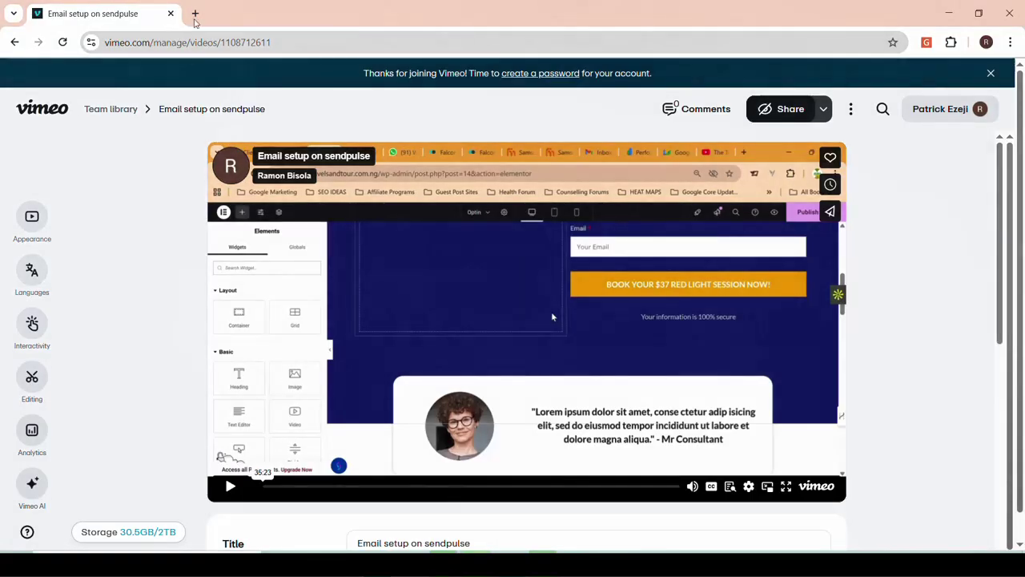
Open hpanel.hostinger.com/websites in the other Chrome window, then go back to the Whois window
{"action": "left_click", "coordinate": [198, 17]}
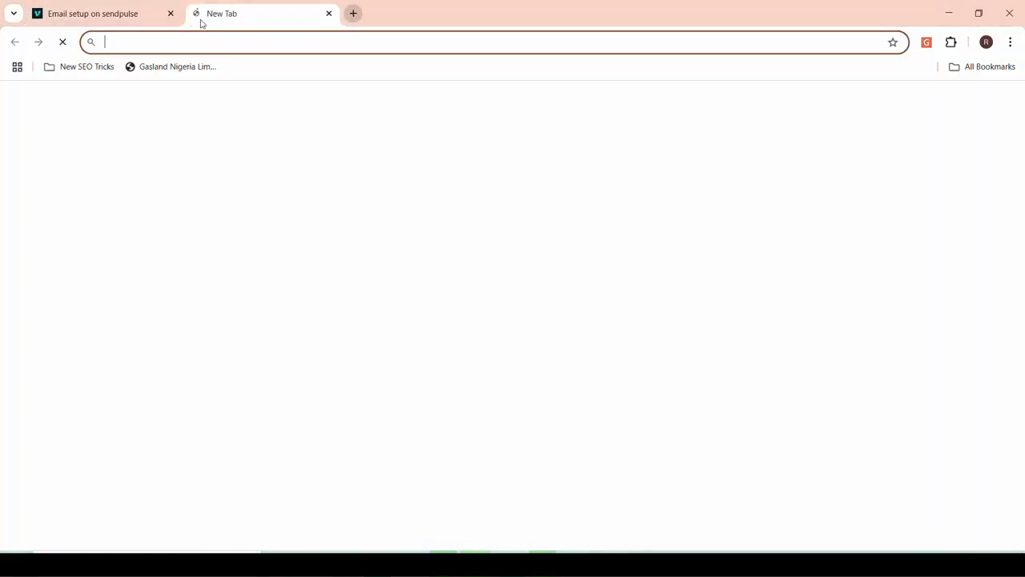
{"action": "type", "text": "hos"}
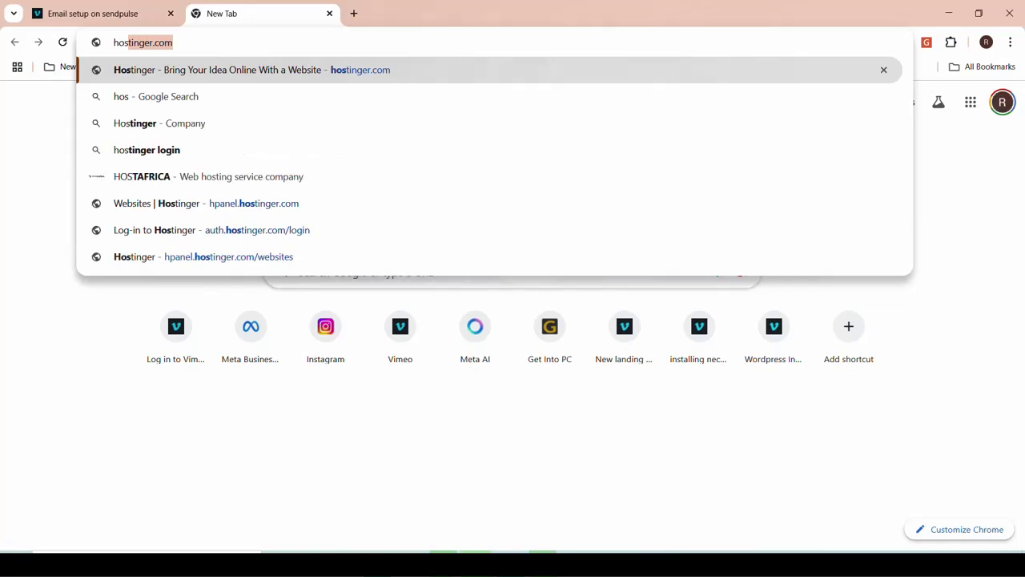
{"action": "left_click", "coordinate": [148, 267]}
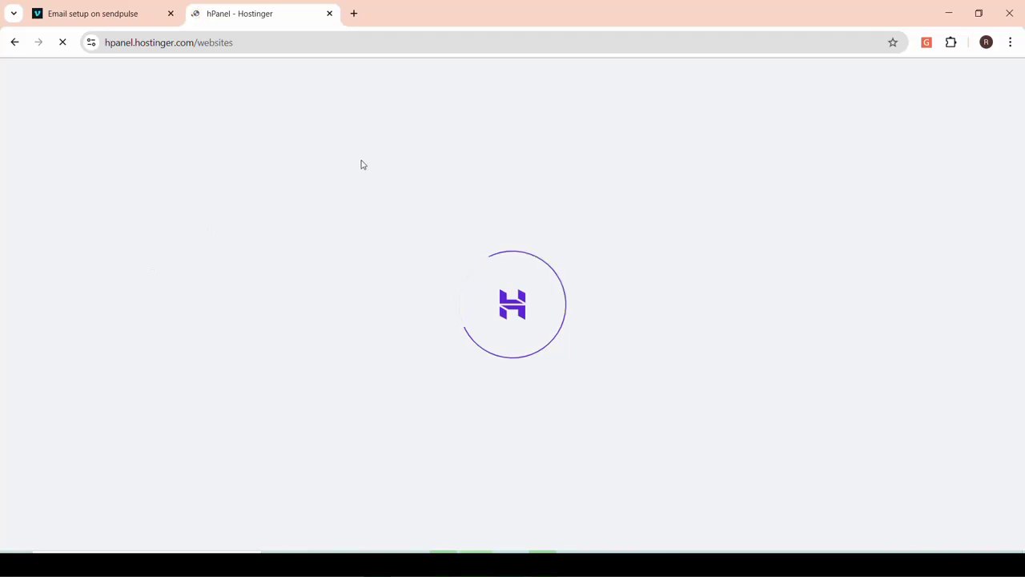
{"action": "left_click", "coordinate": [354, 13]}
{"action": "left_click", "coordinate": [345, 42]}
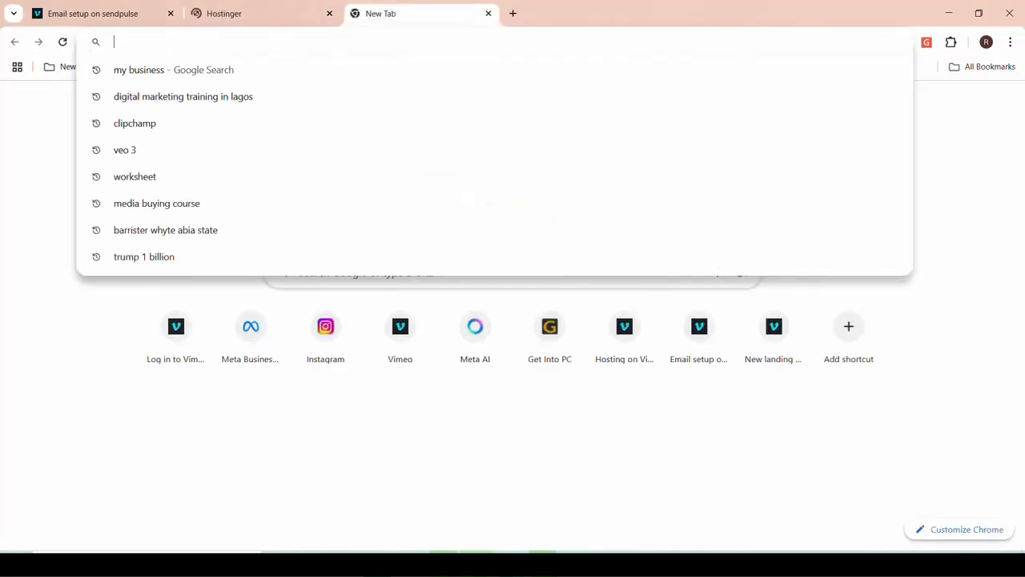
{"action": "type", "text": "oa"}
{"action": "key", "text": "BackSpace"}
{"action": "key", "text": "BackSpace"}
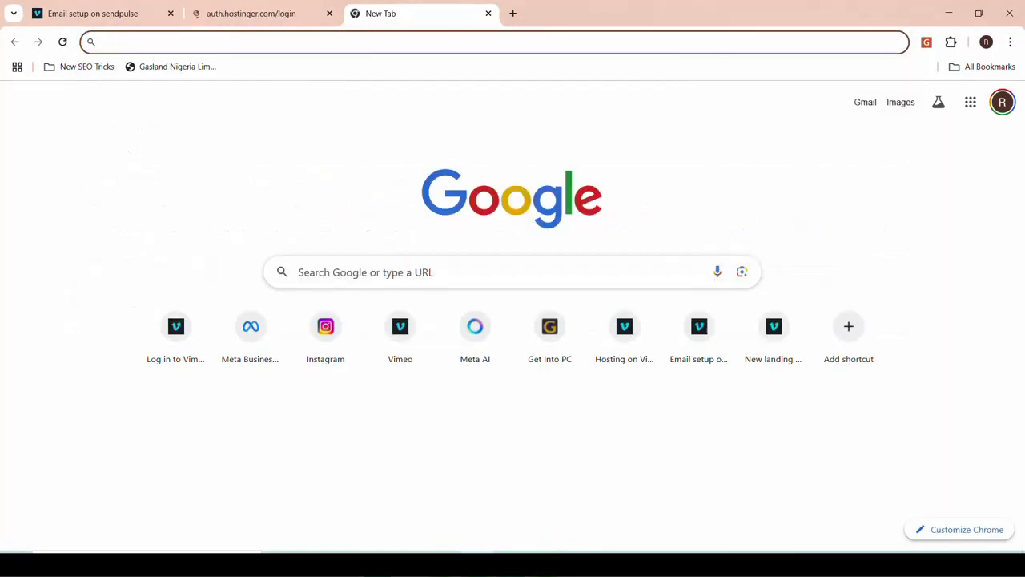
{"action": "left_click", "coordinate": [444, 563]}
On the oasissfl.com Whois page, select the domain name oasissfl.com in the address bar
{"action": "left_click", "coordinate": [370, 500]}
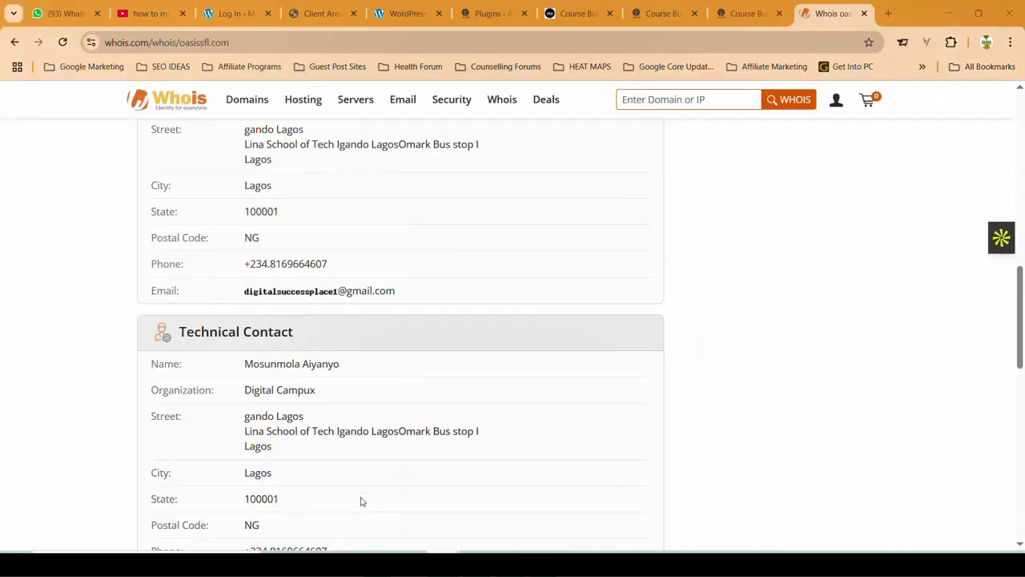
{"action": "scroll", "coordinate": [339, 260], "scroll_direction": "up", "scroll_amount": 6}
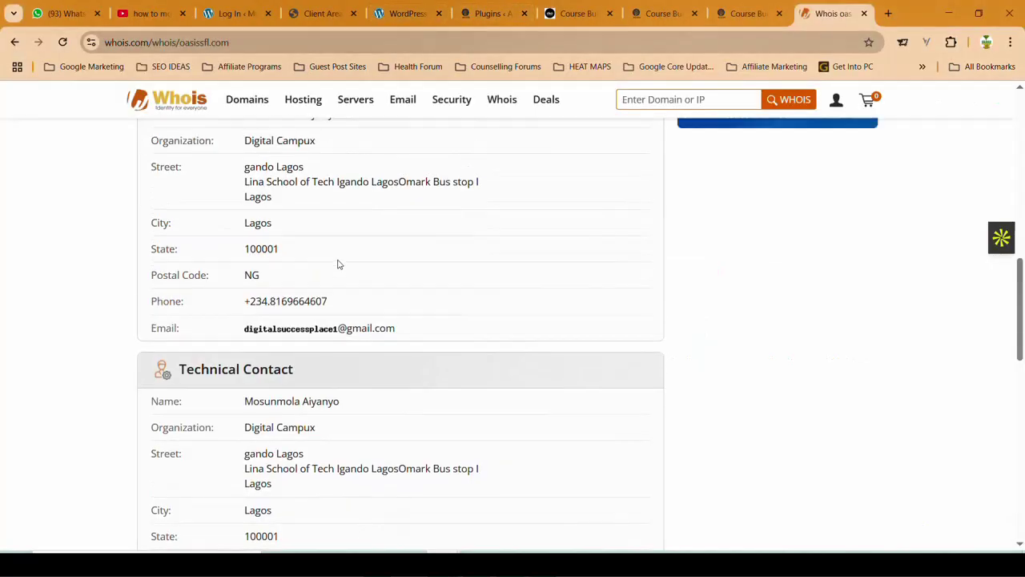
{"action": "scroll", "coordinate": [340, 264], "scroll_direction": "down", "scroll_amount": 7}
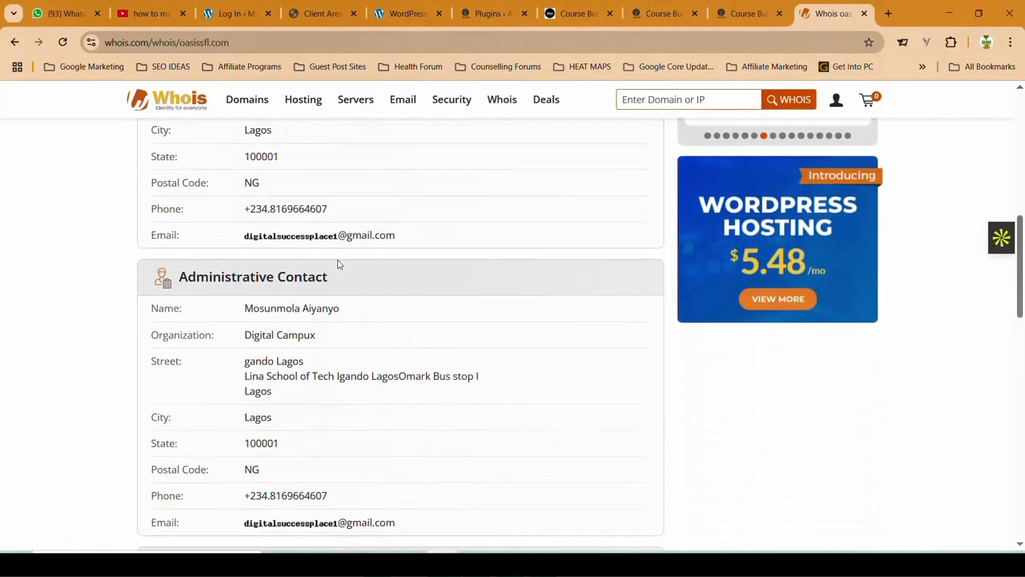
{"action": "scroll", "coordinate": [340, 265], "scroll_direction": "down", "scroll_amount": 7}
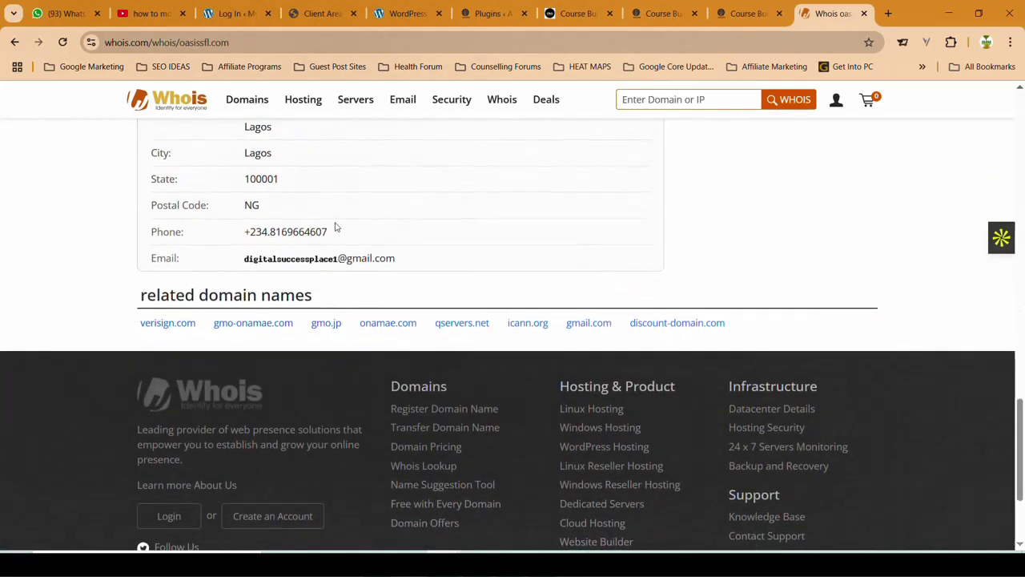
{"action": "left_click", "coordinate": [365, 41]}
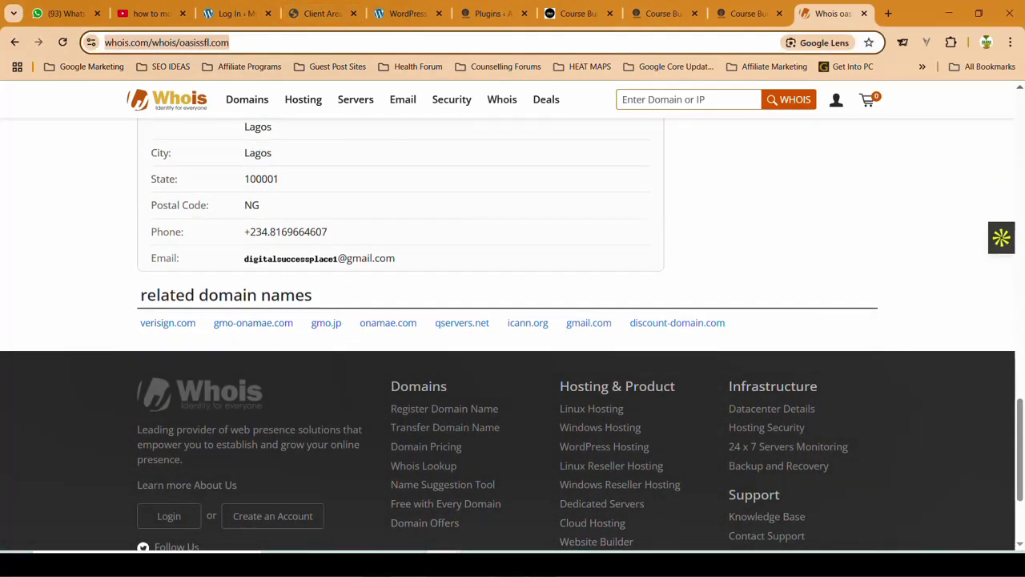
{"action": "left_click", "coordinate": [285, 42]}
{"action": "left_click_drag", "start_coordinate": [283, 42], "coordinate": [231, 43]}
{"action": "key", "text": "ctrl+c"}
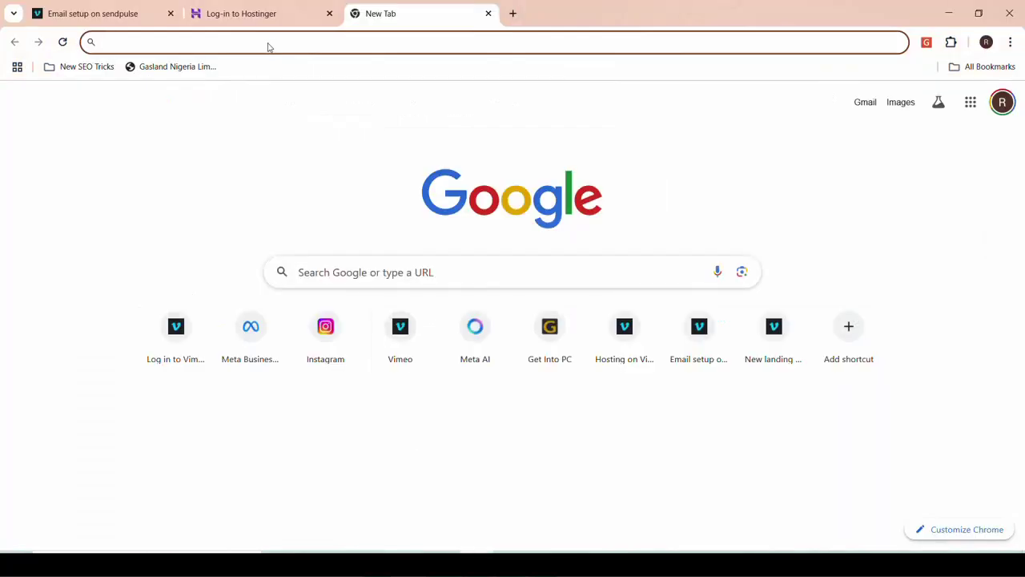
Sign in to Hostinger with the Google account to reach the two-factor code prompt
{"action": "left_click", "coordinate": [258, 13]}
{"action": "left_click", "coordinate": [415, 238]}
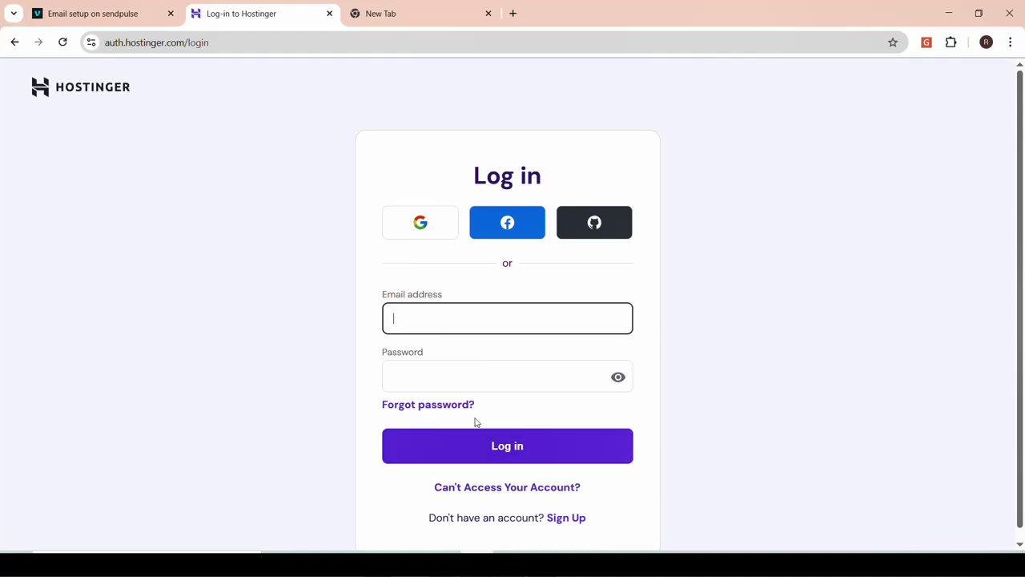
{"action": "left_click", "coordinate": [437, 225]}
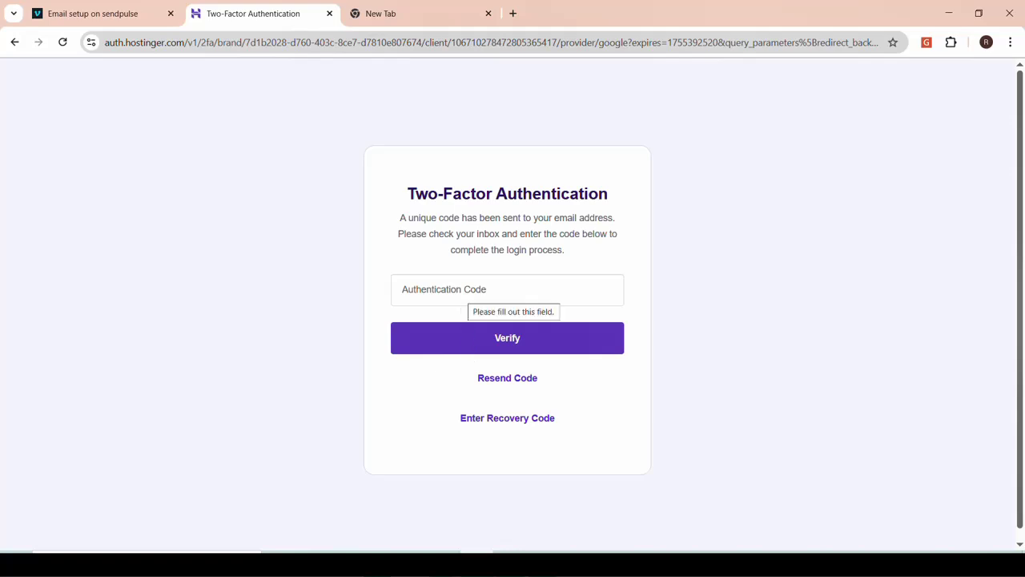
{"action": "left_click", "coordinate": [436, 289]}
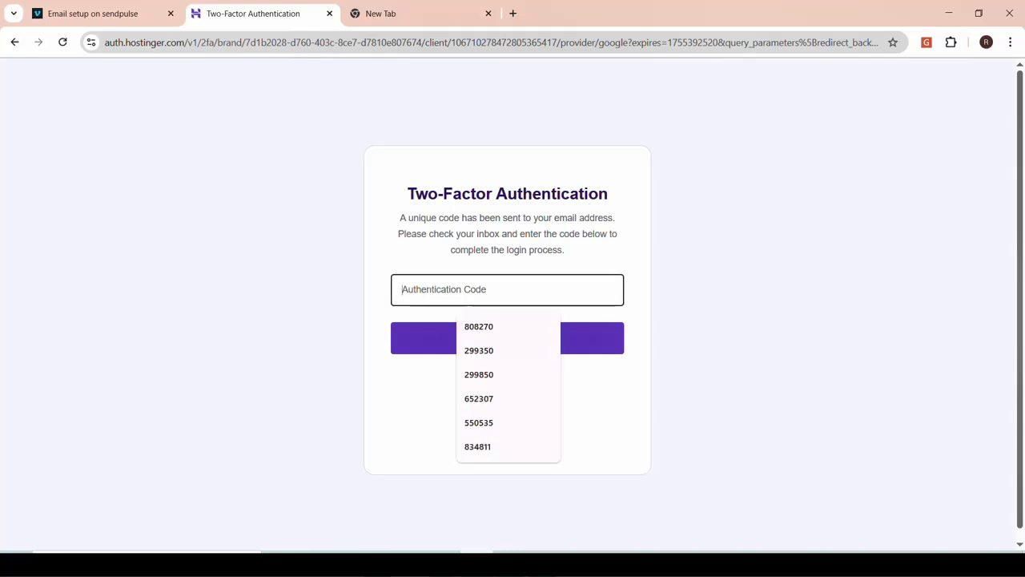
Load gmail.com in a new tab and switch to the Gmail inbox
{"action": "left_click", "coordinate": [433, 13]}
{"action": "left_click", "coordinate": [409, 42]}
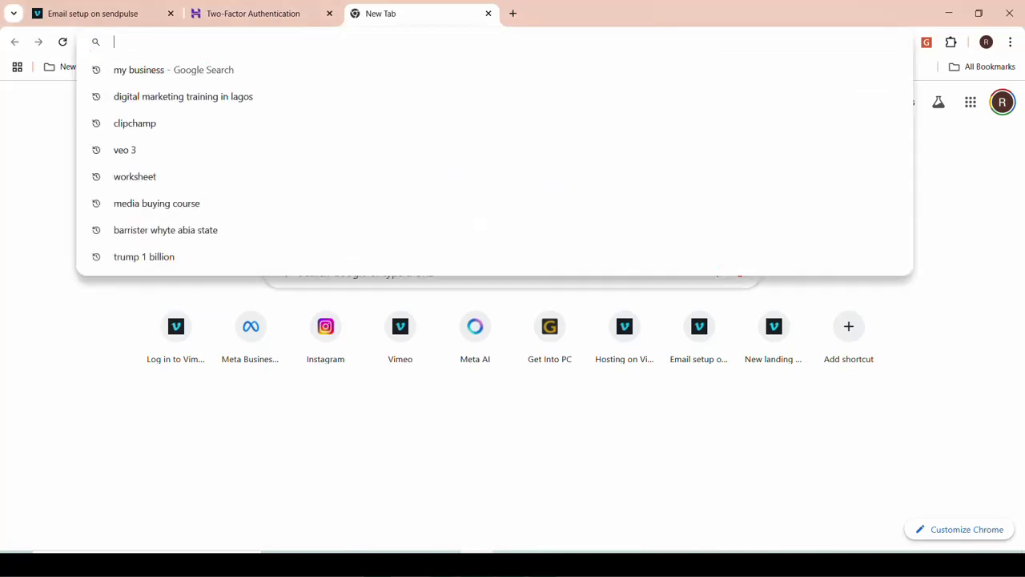
{"action": "type", "text": "gmail.com"}
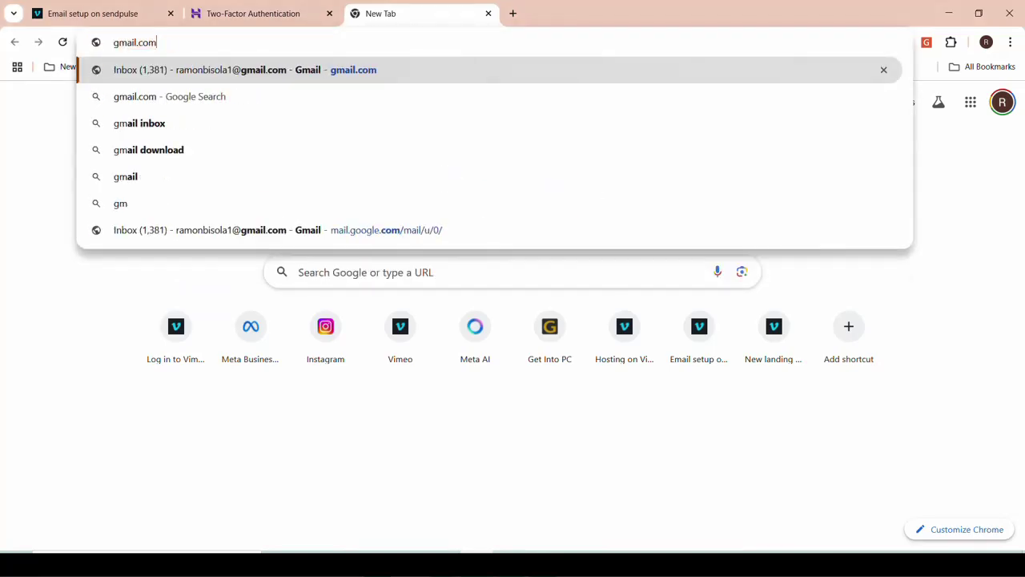
{"action": "key", "text": "Return"}
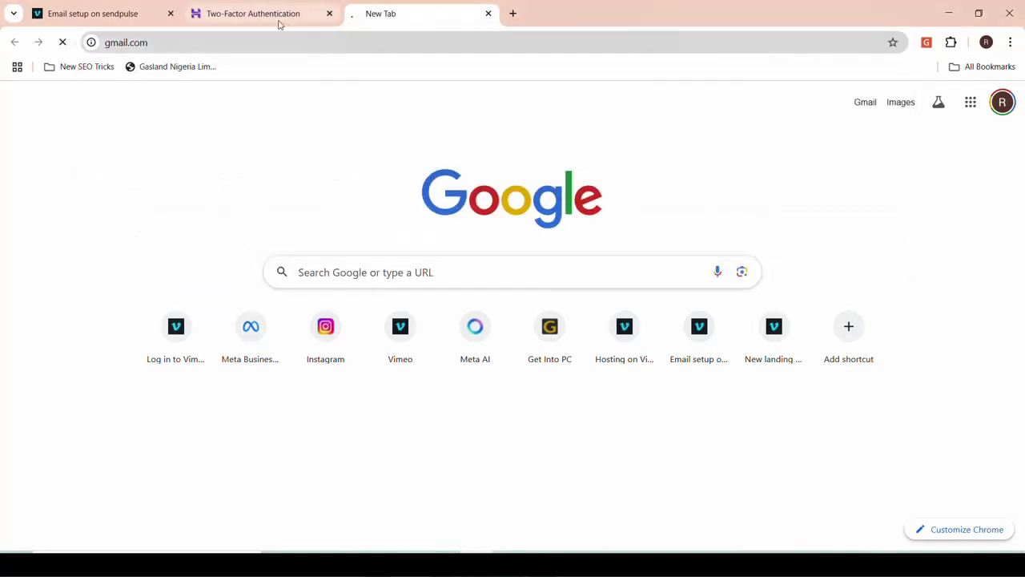
{"action": "left_click", "coordinate": [513, 13]}
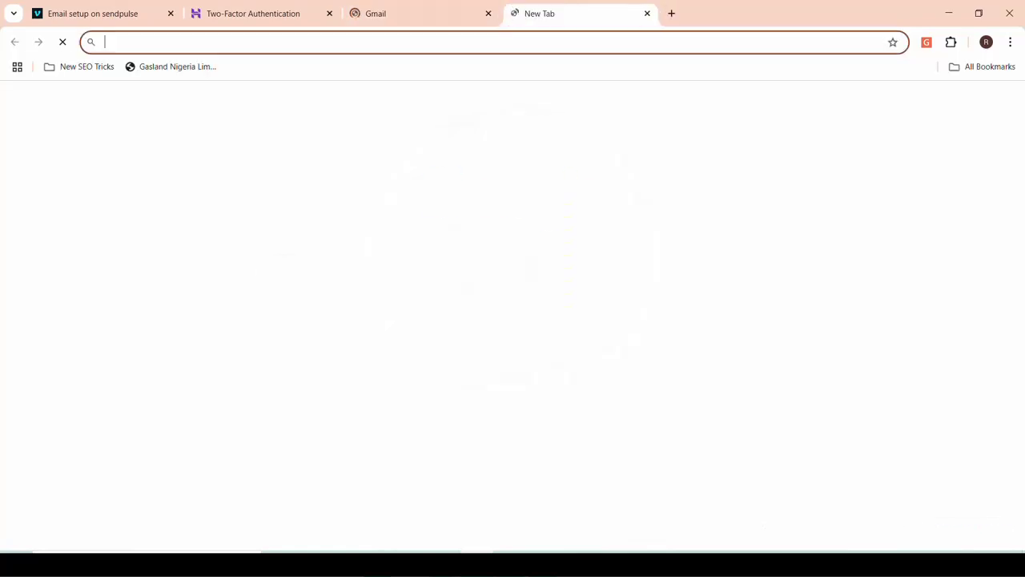
{"action": "key", "text": "ctrl+v"}
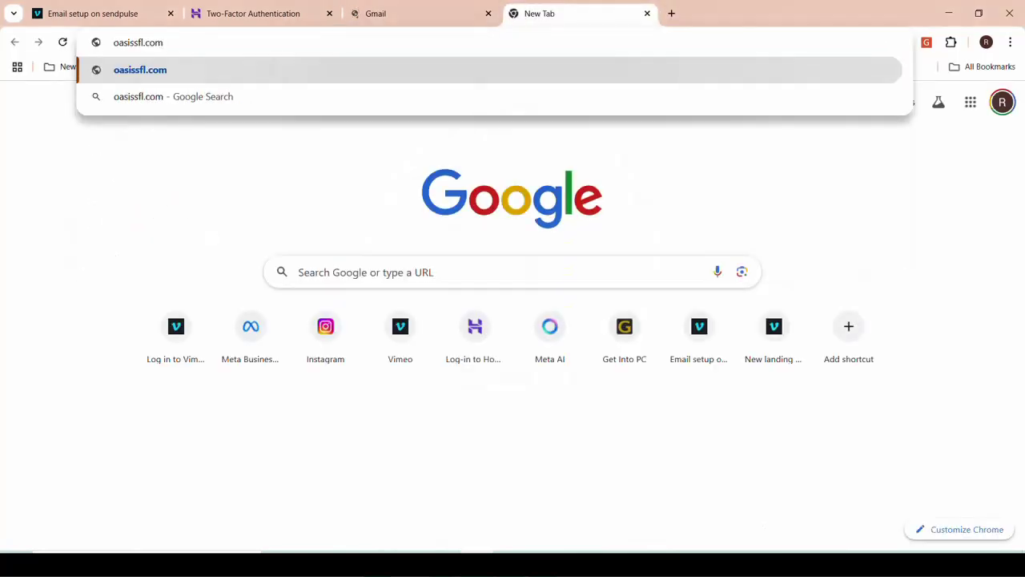
{"action": "left_click", "coordinate": [382, 16]}
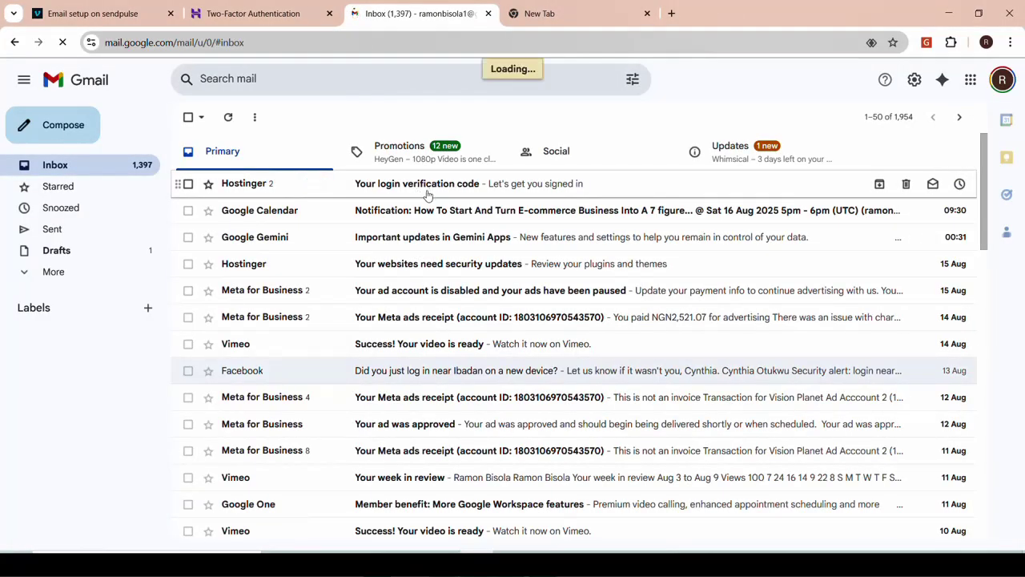
Copy the code from the Hostinger verification email into the two-factor authentication field
{"action": "left_click", "coordinate": [427, 194]}
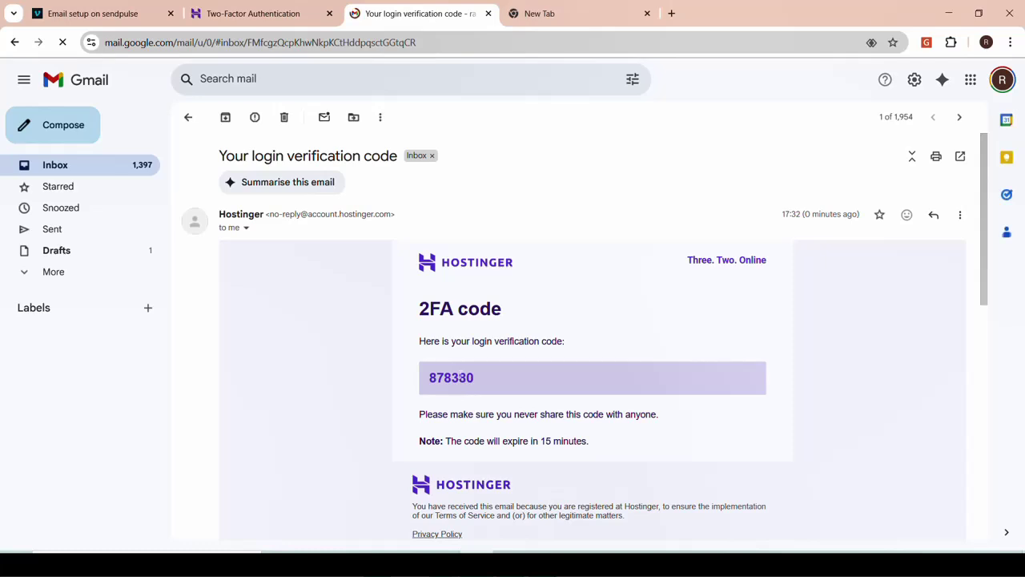
{"action": "double_click", "coordinate": [465, 383]}
{"action": "key", "text": "ctrl+c"}
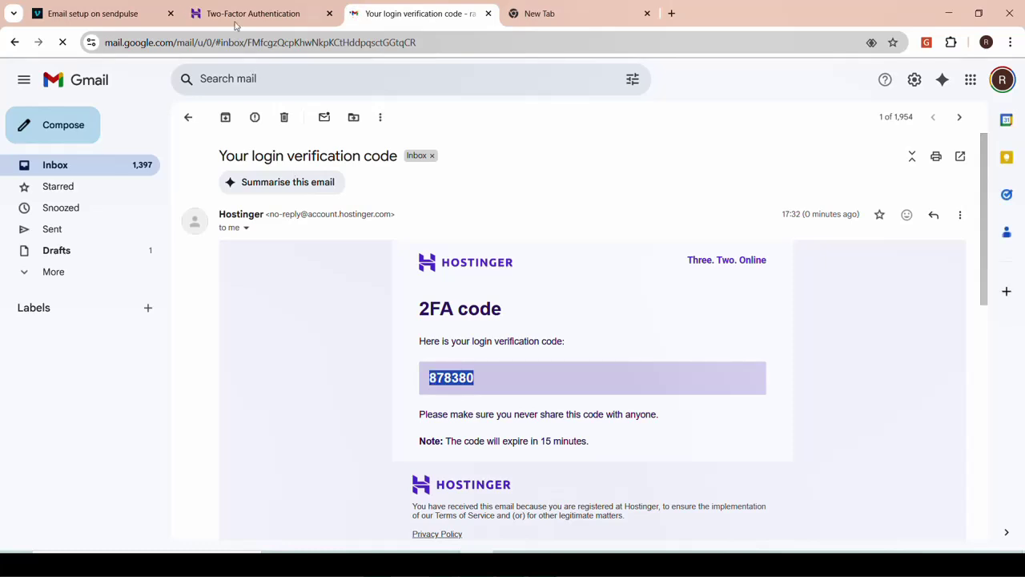
{"action": "left_click", "coordinate": [238, 23]}
{"action": "left_click", "coordinate": [419, 294]}
{"action": "key", "text": "ctrl+v"}
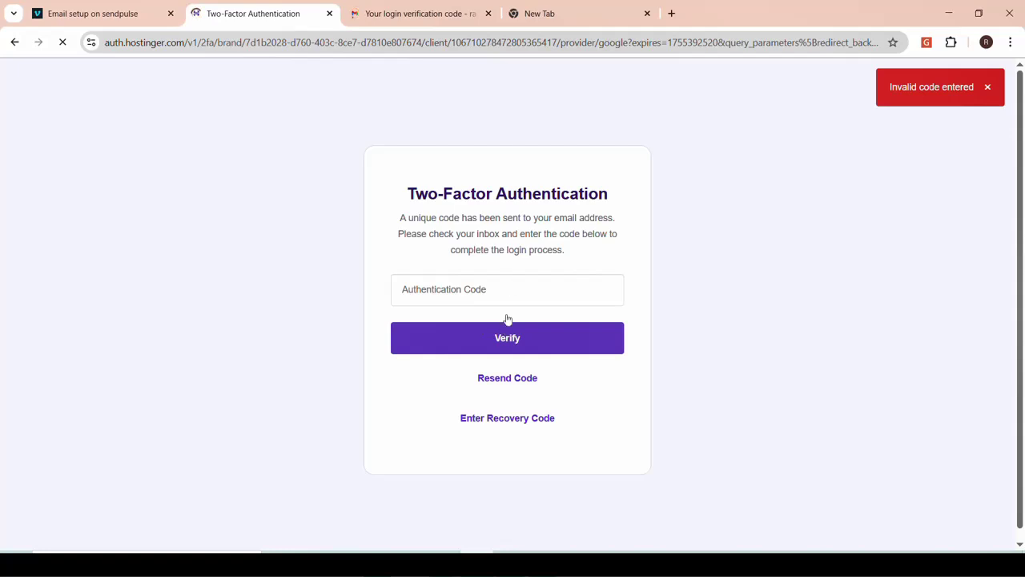
Reselect the verification code, paste it again and submit it for verification
{"action": "left_click", "coordinate": [412, 10]}
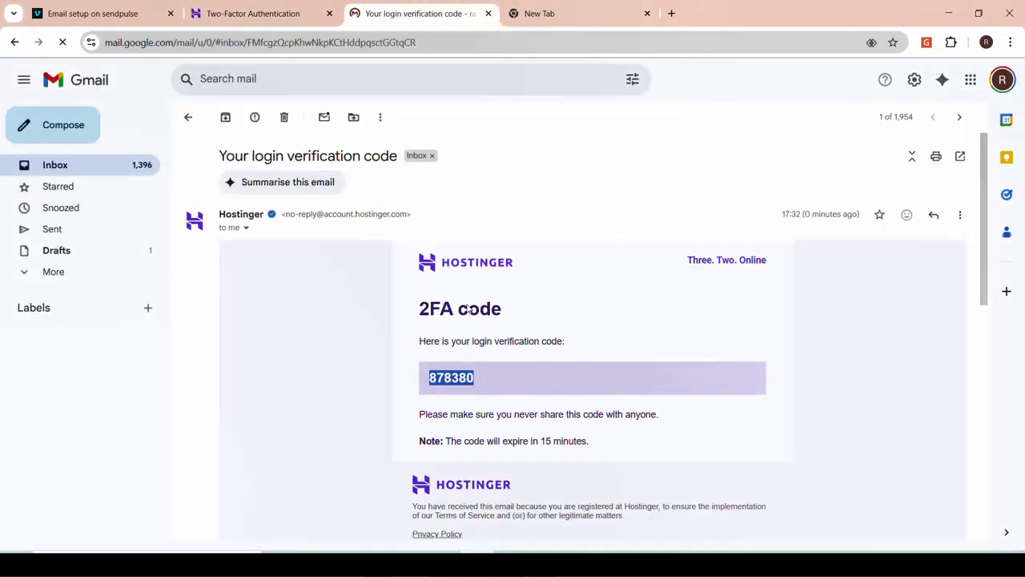
{"action": "left_click", "coordinate": [457, 375]}
{"action": "left_click_drag", "start_coordinate": [480, 381], "coordinate": [427, 378]}
{"action": "key", "text": "ctrl+c"}
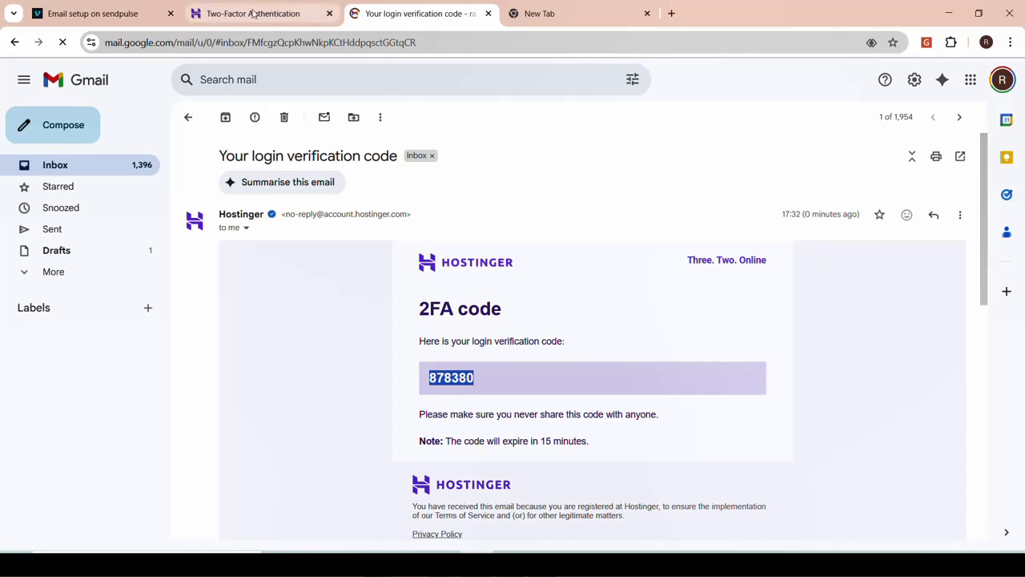
{"action": "left_click", "coordinate": [253, 14]}
{"action": "left_click", "coordinate": [481, 290]}
{"action": "key", "text": "ctrl+v"}
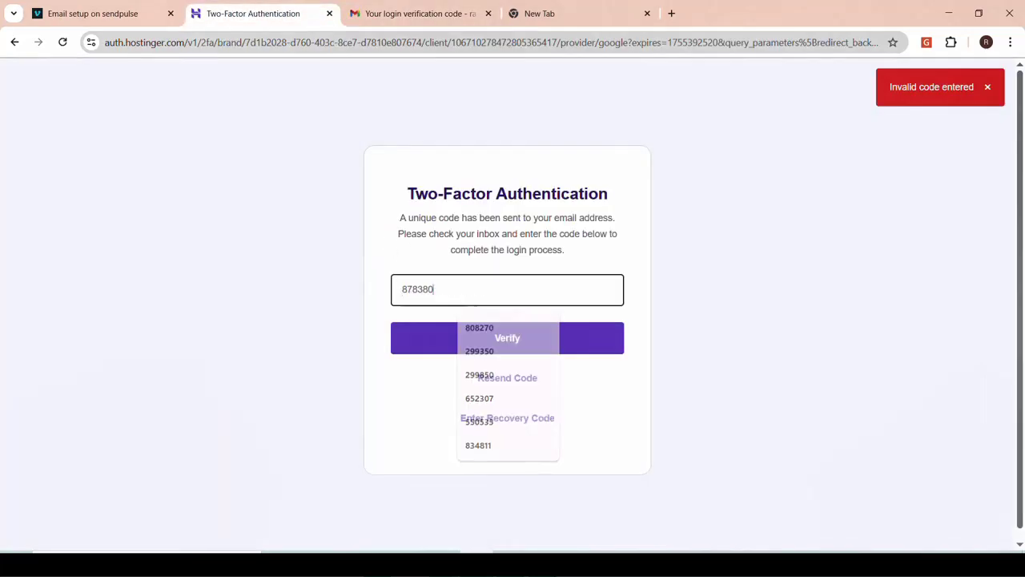
{"action": "left_click", "coordinate": [503, 340]}
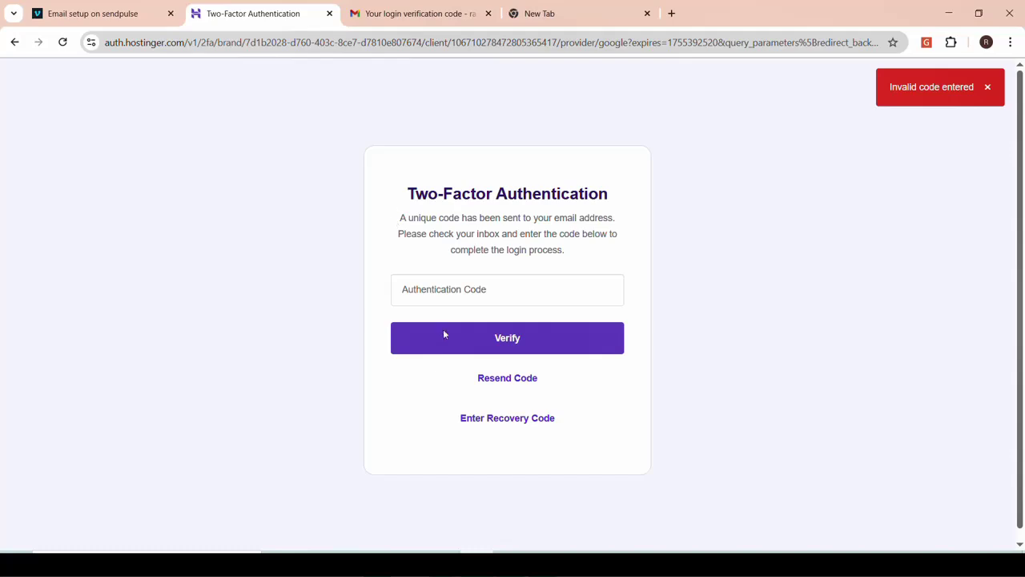
Request a new verification code and select it in the latest Hostinger email
{"action": "left_click", "coordinate": [499, 376]}
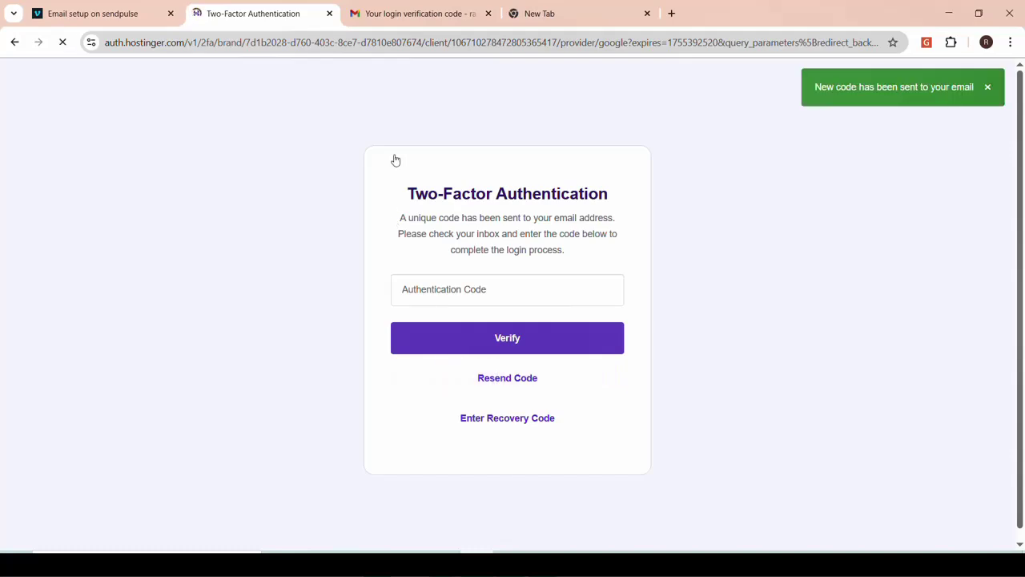
{"action": "left_click", "coordinate": [428, 12]}
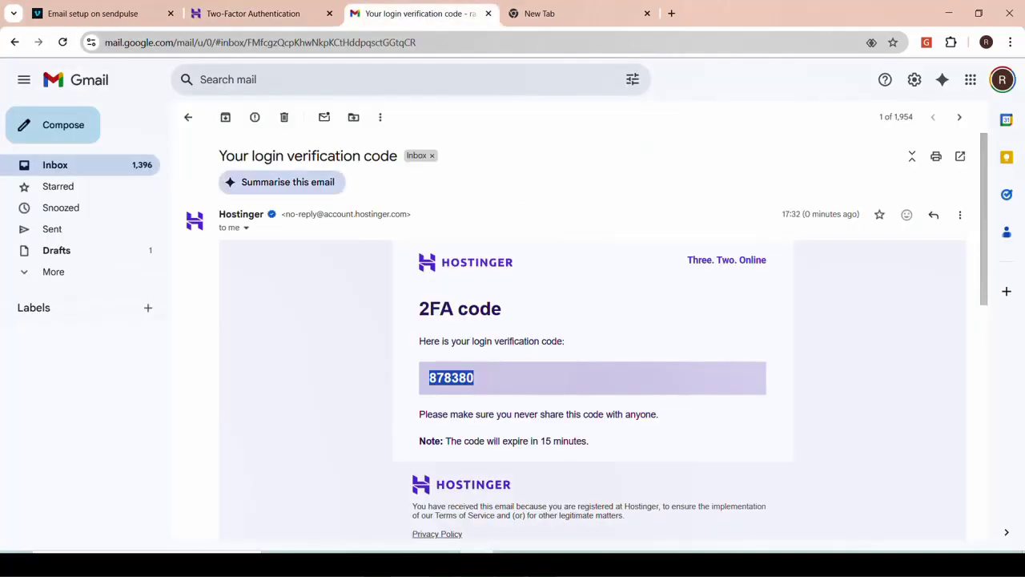
{"action": "left_click", "coordinate": [188, 118]}
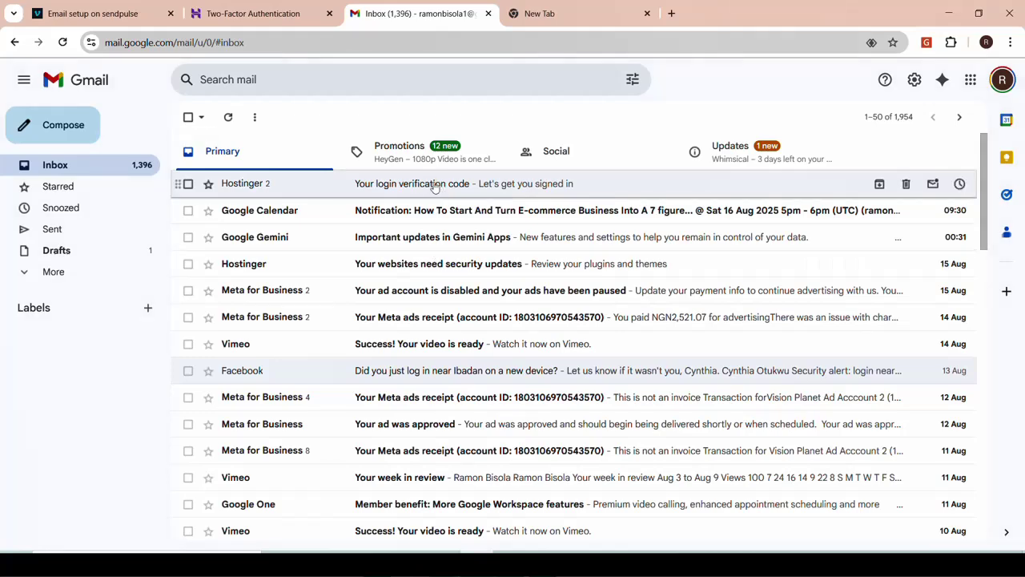
{"action": "left_click", "coordinate": [435, 185]}
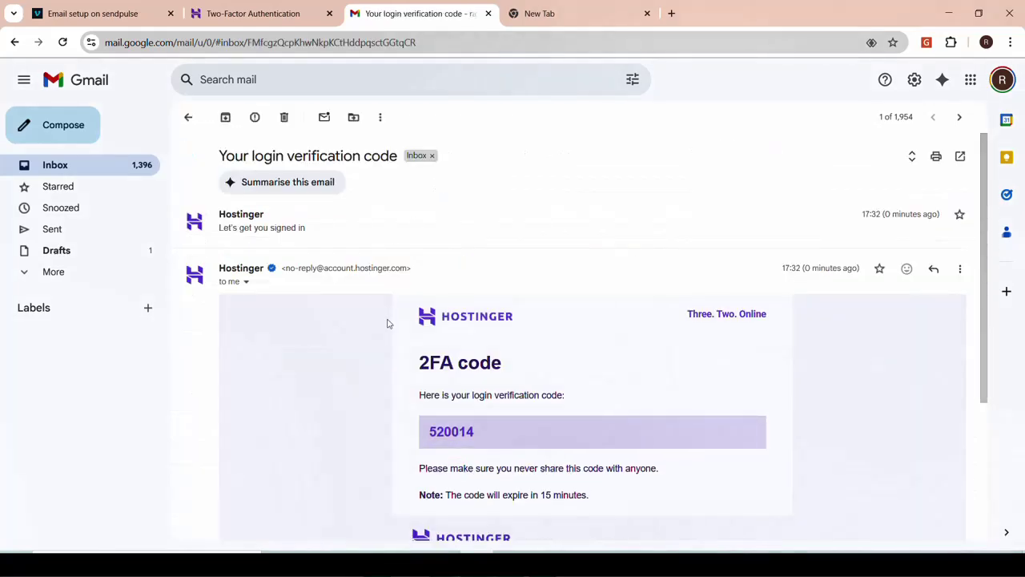
{"action": "scroll", "coordinate": [389, 324], "scroll_direction": "down", "scroll_amount": 3}
{"action": "scroll", "coordinate": [389, 323], "scroll_direction": "up", "scroll_amount": 1}
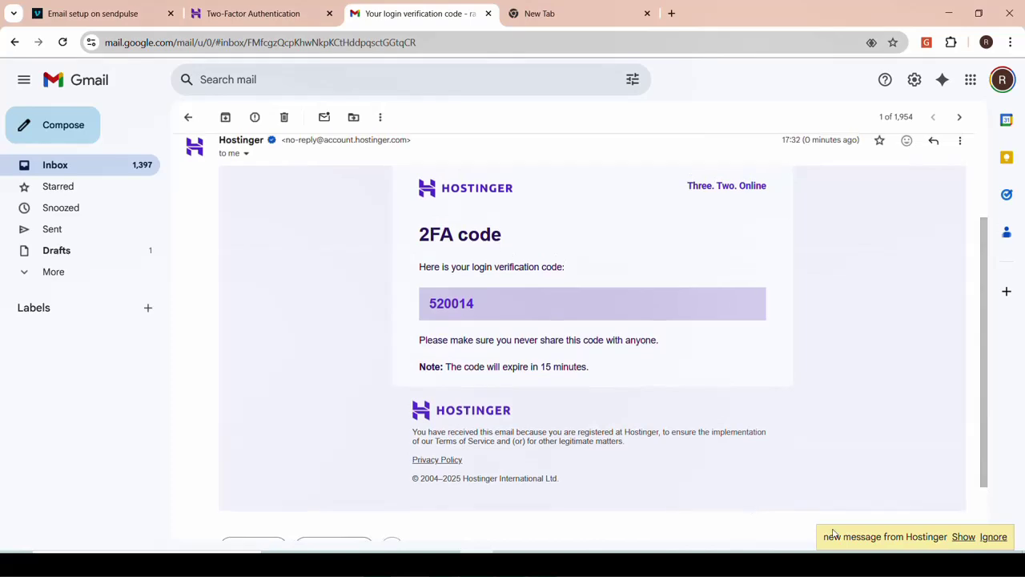
{"action": "left_click", "coordinate": [963, 538]}
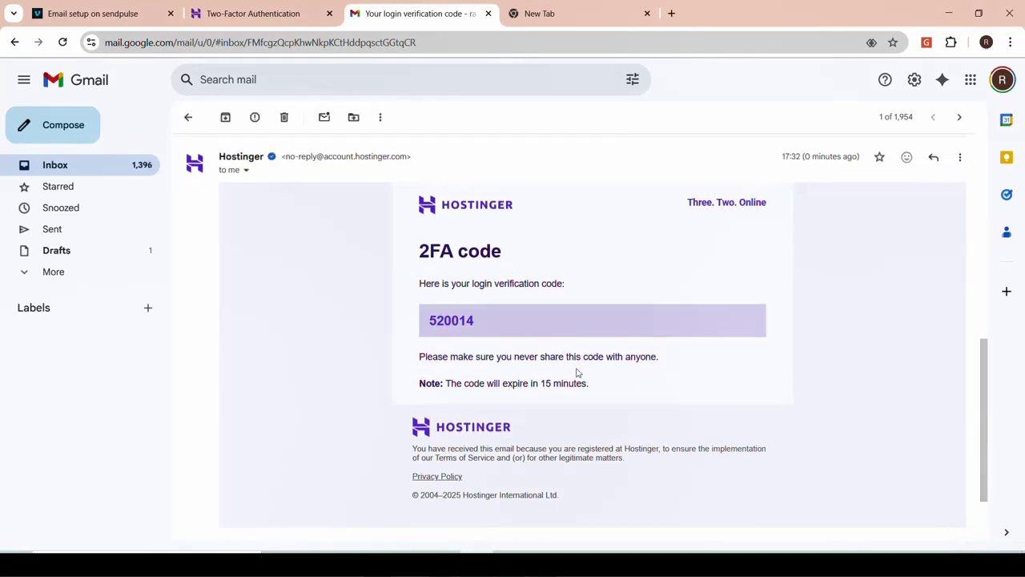
{"action": "scroll", "coordinate": [577, 372], "scroll_direction": "down", "scroll_amount": 2}
{"action": "scroll", "coordinate": [493, 367], "scroll_direction": "up", "scroll_amount": 3}
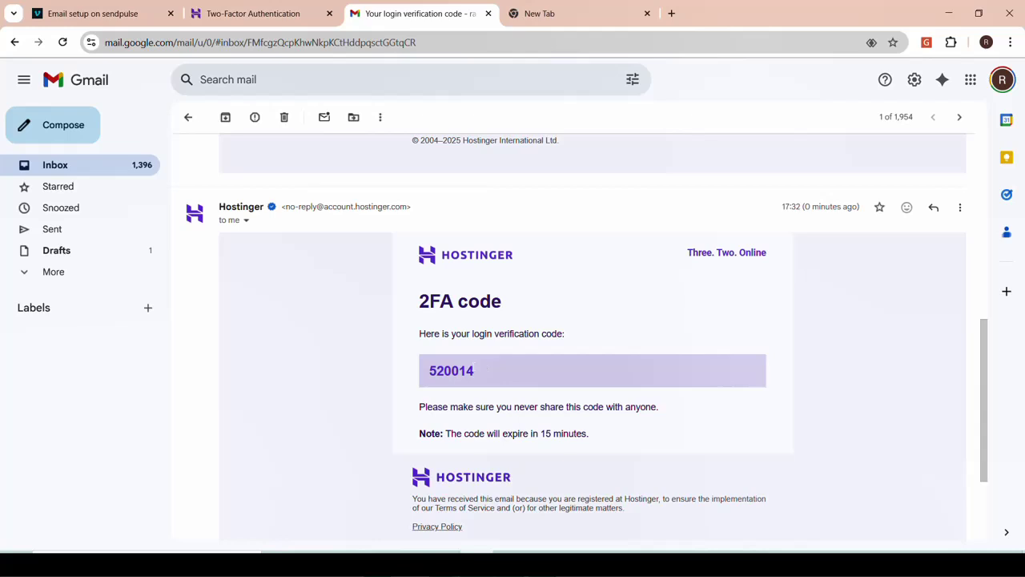
{"action": "left_click_drag", "start_coordinate": [475, 370], "coordinate": [428, 370]}
{"action": "key", "text": "ctrl+c"}
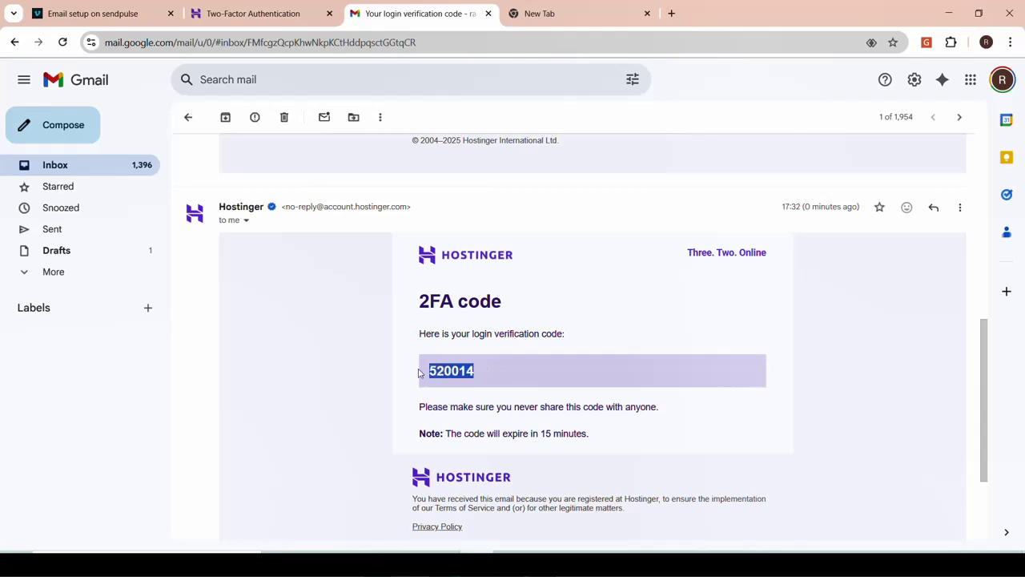
Paste the new code into the two-factor field and check the clipboard contents in the address bar
{"action": "left_click", "coordinate": [270, 14]}
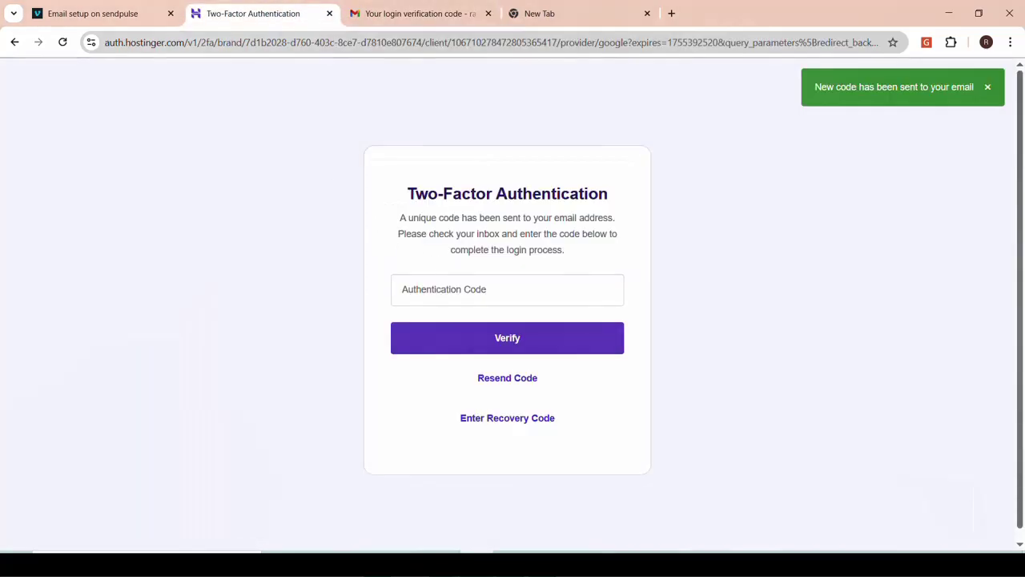
{"action": "left_click", "coordinate": [478, 292]}
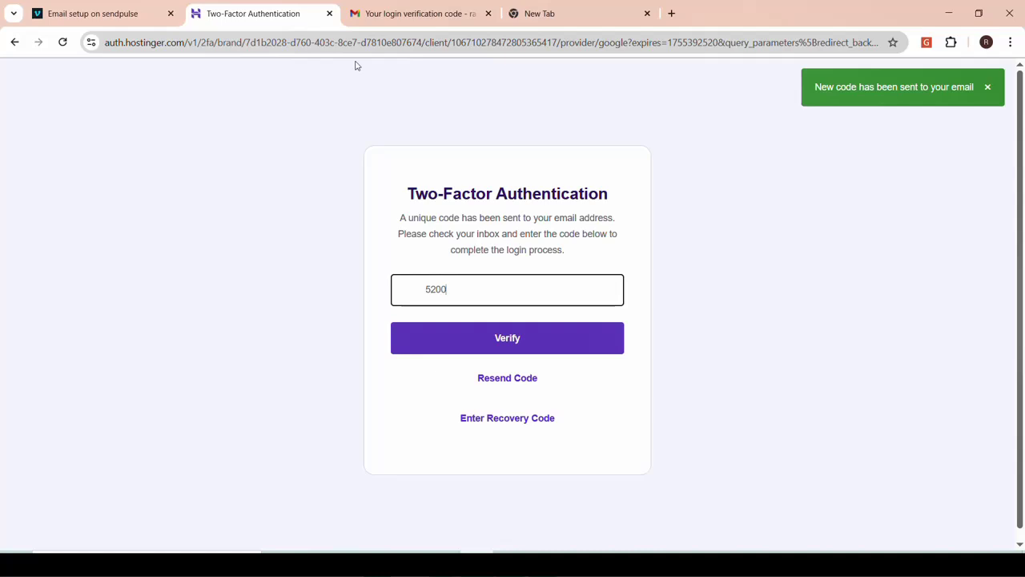
{"action": "left_click", "coordinate": [413, 13]}
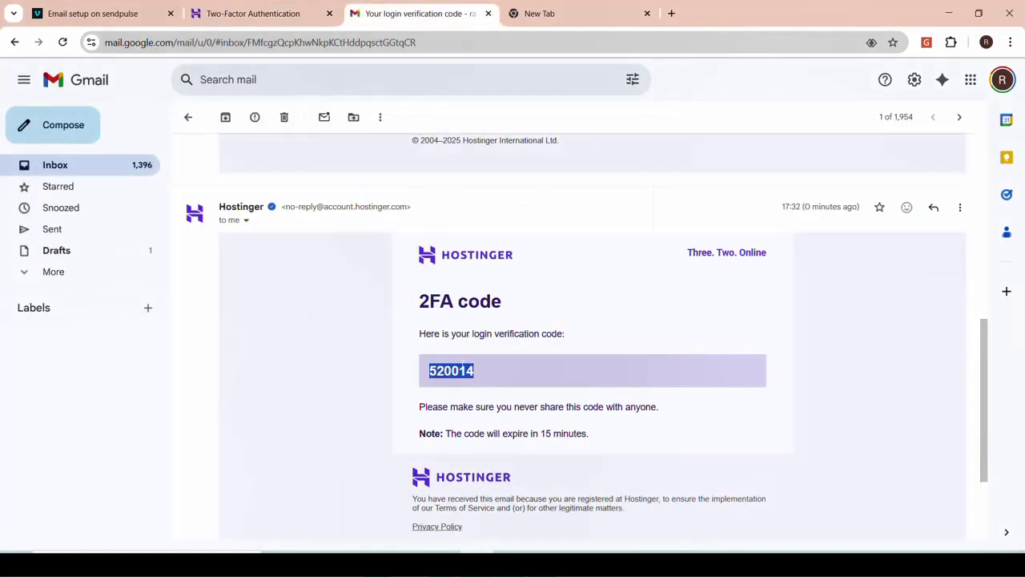
{"action": "left_click", "coordinate": [384, 51]}
{"action": "key", "text": "ctrl+v"}
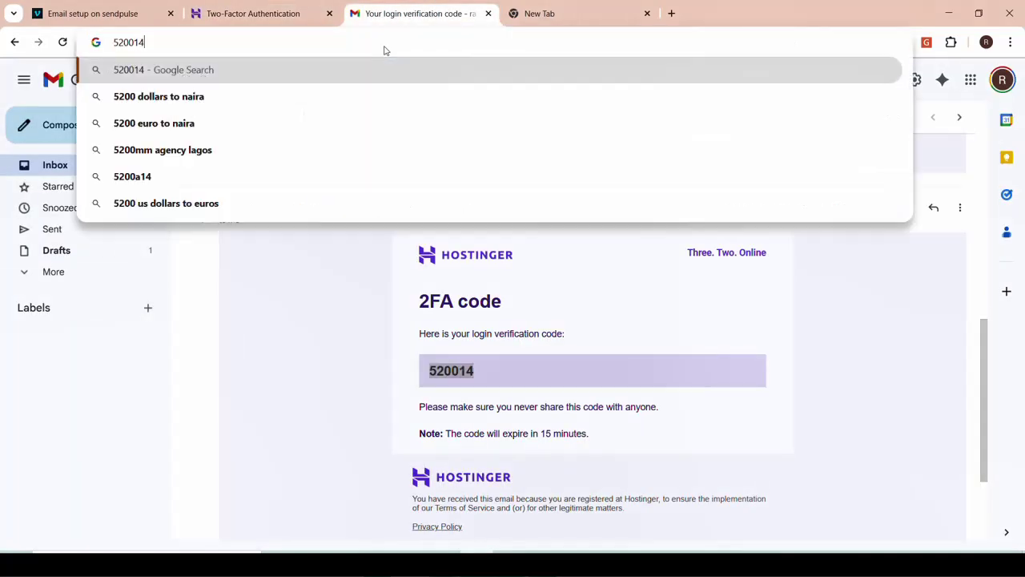
{"action": "key", "text": "ctrl+a"}
{"action": "key", "text": "ctrl+x"}
Replace the incomplete code with the full verification code and submit it to sign in
{"action": "left_click", "coordinate": [264, 20]}
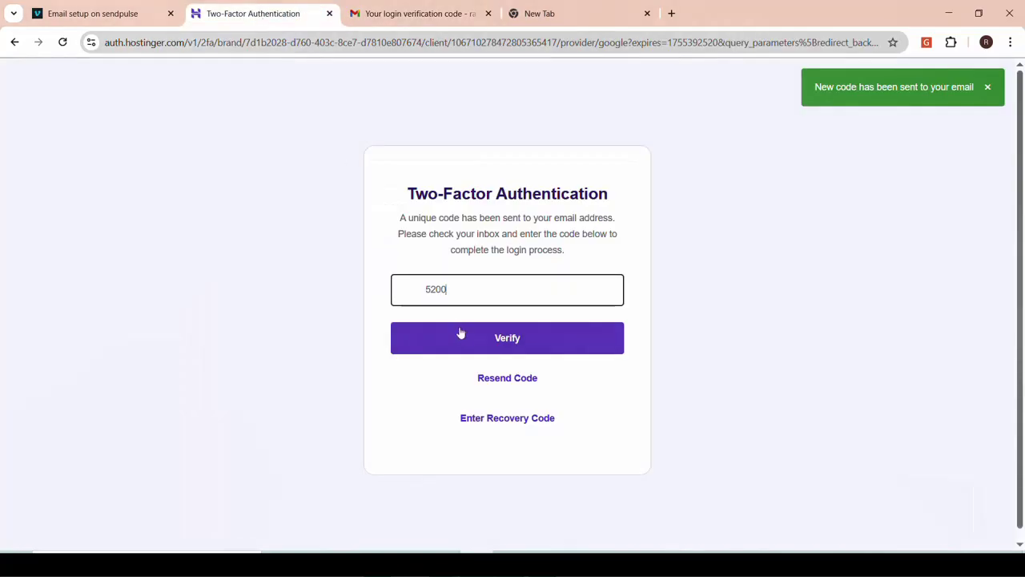
{"action": "key", "text": "ctrl+a"}
{"action": "key", "text": "BackSpace"}
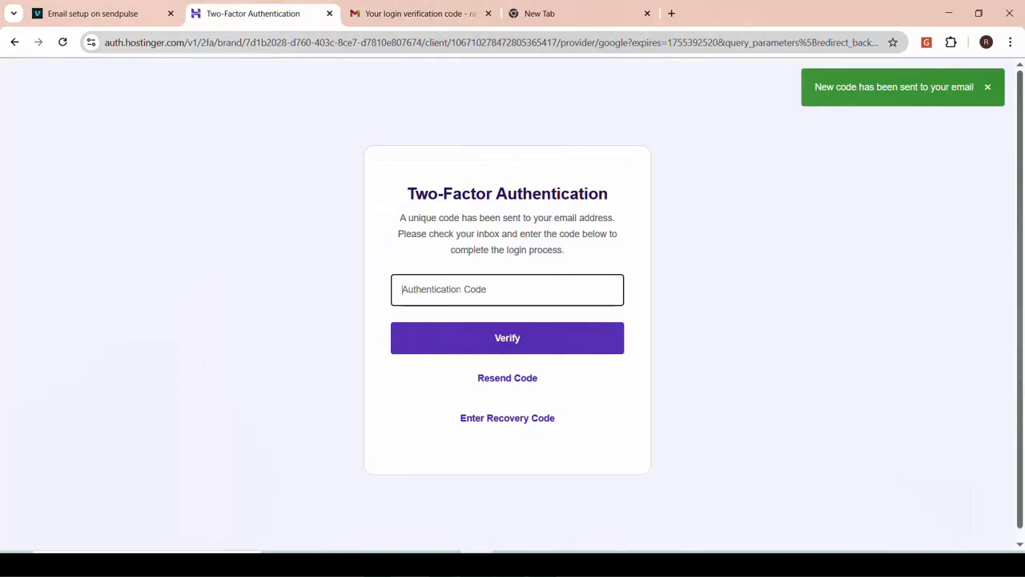
{"action": "key", "text": "ctrl+v"}
{"action": "left_click", "coordinate": [498, 345]}
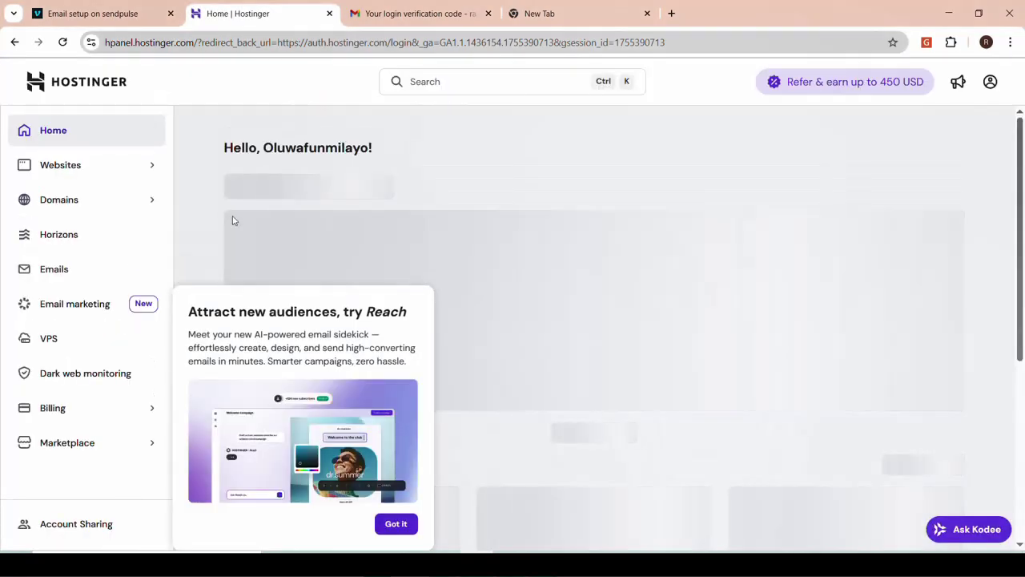
{"action": "left_click", "coordinate": [405, 14]}
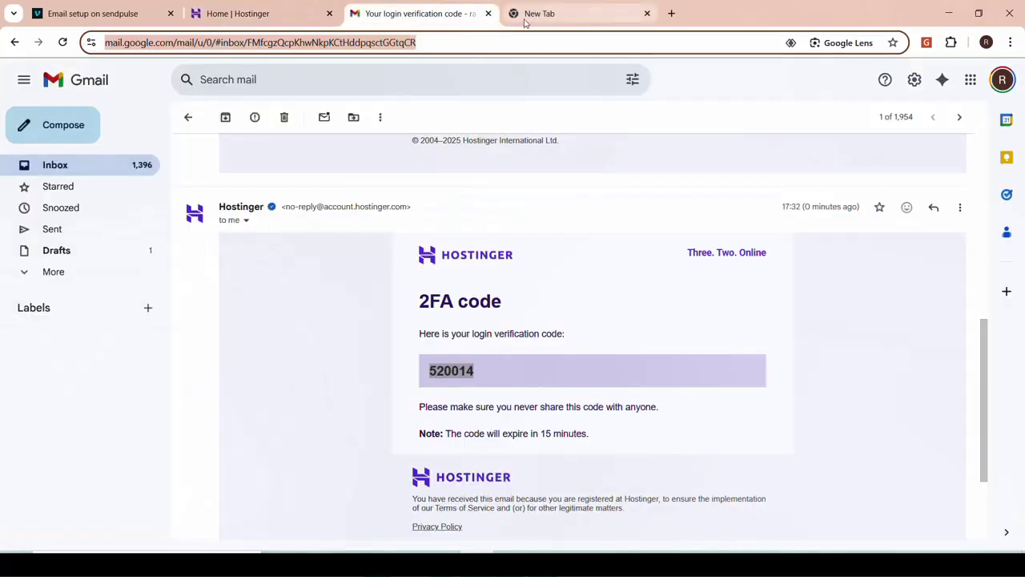
{"action": "left_click", "coordinate": [528, 16]}
{"action": "left_click", "coordinate": [132, 43]}
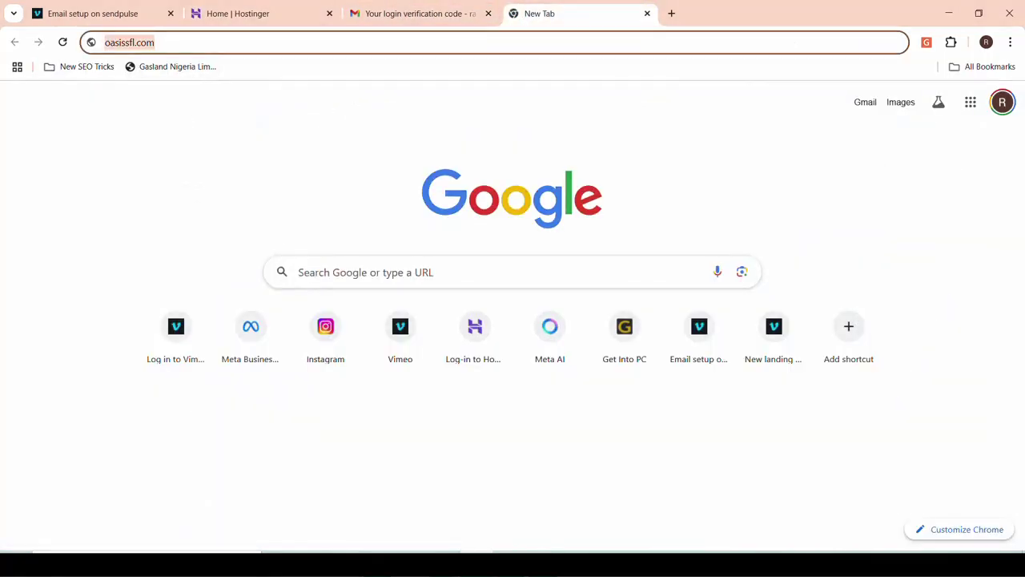
{"action": "key", "text": "BackSpace"}
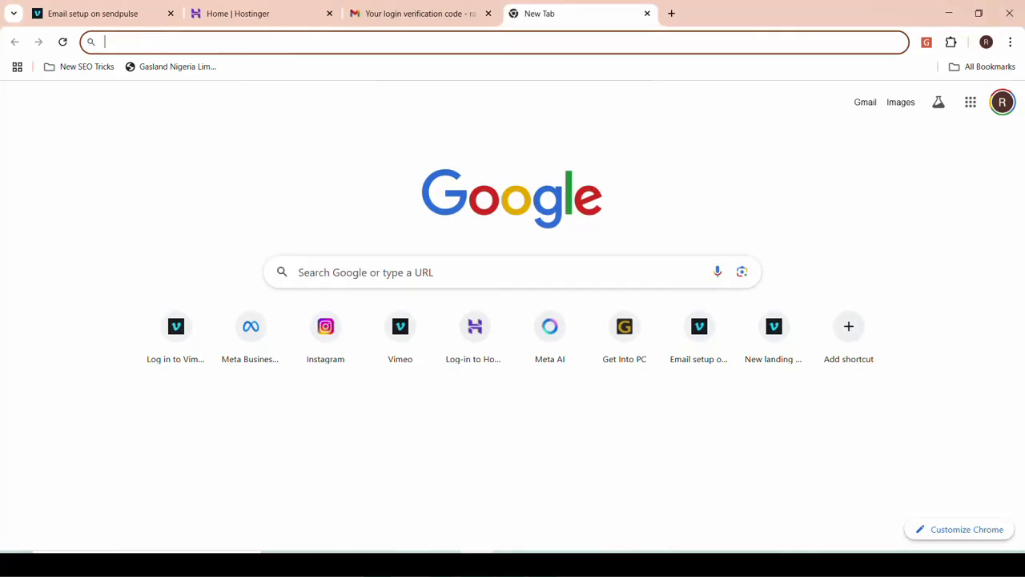
{"action": "left_click", "coordinate": [221, 19]}
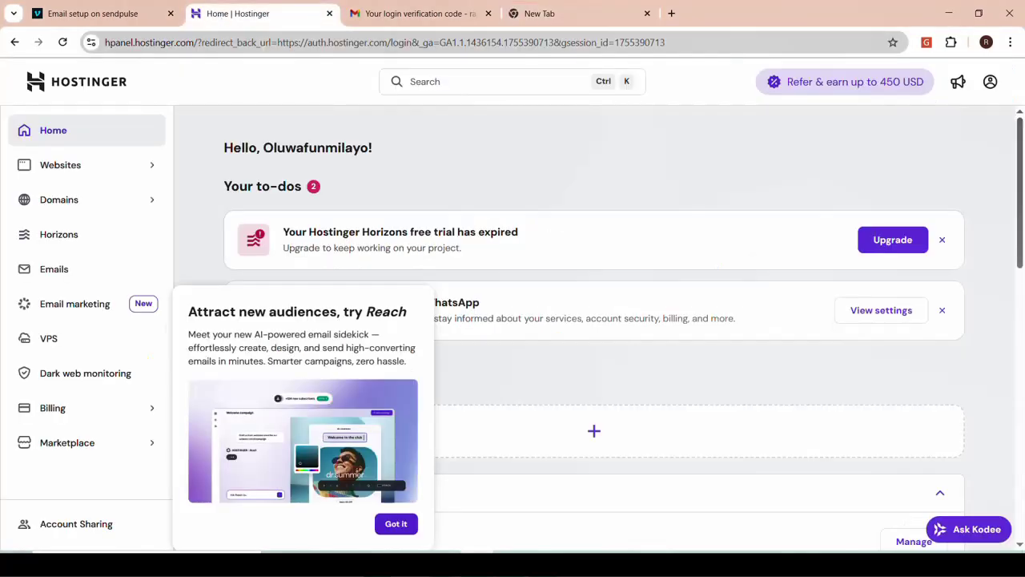
Open the Websites list and dismiss the Reach promotion
{"action": "left_click", "coordinate": [91, 178]}
{"action": "left_click", "coordinate": [92, 199]}
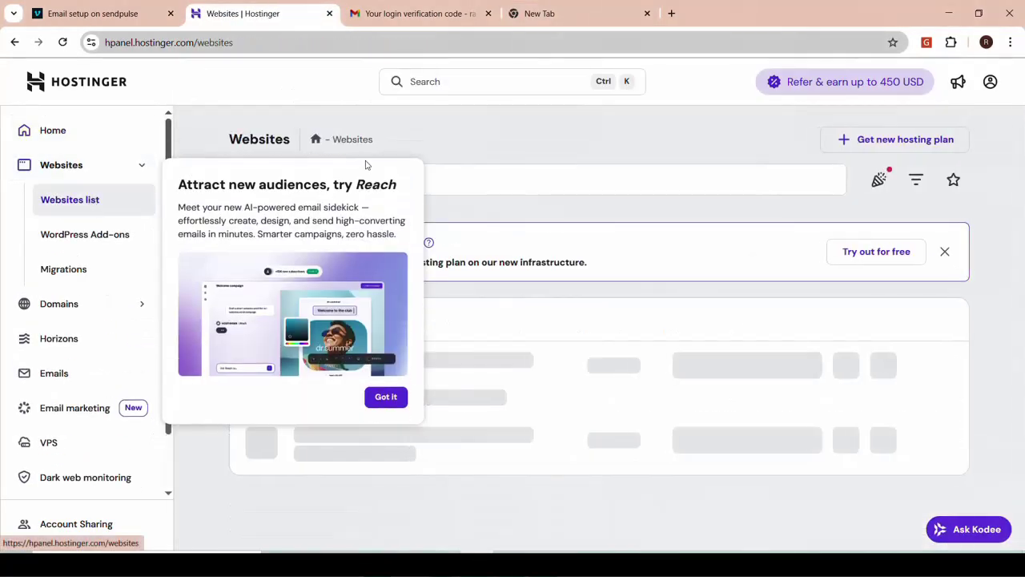
{"action": "left_click", "coordinate": [387, 397]}
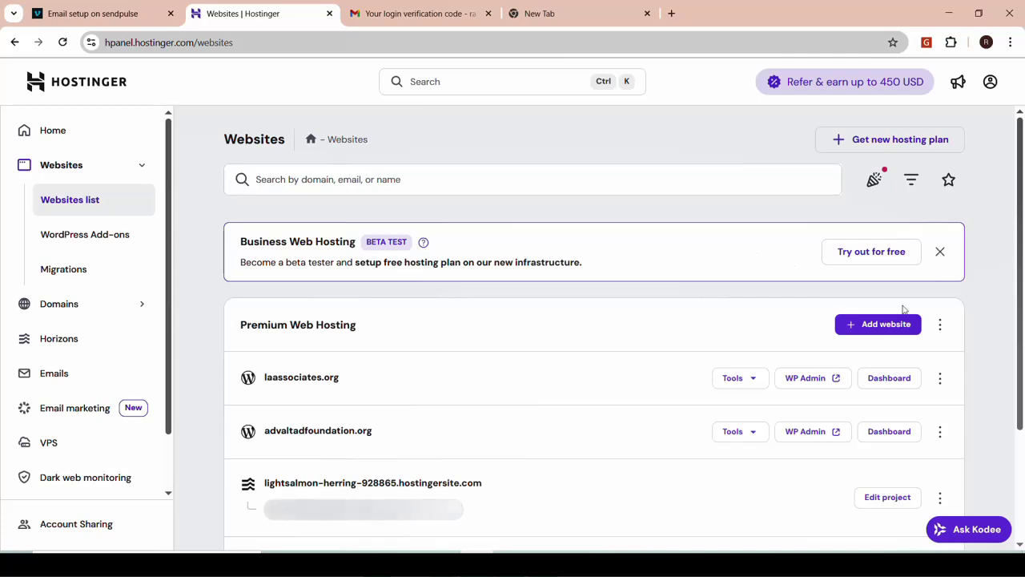
{"action": "scroll", "coordinate": [903, 309], "scroll_direction": "down", "scroll_amount": 2}
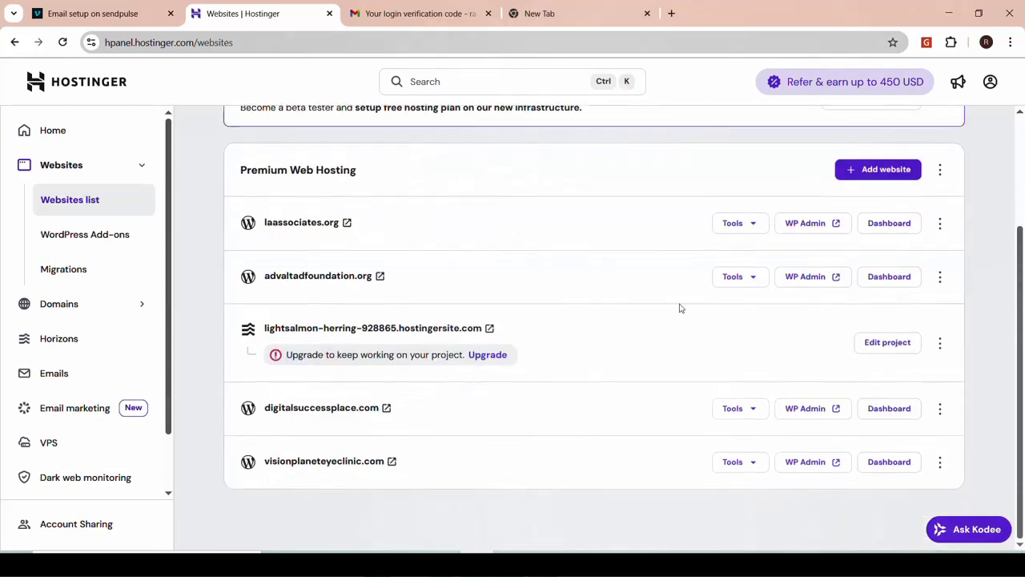
{"action": "scroll", "coordinate": [616, 341], "scroll_direction": "up", "scroll_amount": 2}
{"action": "scroll", "coordinate": [617, 342], "scroll_direction": "down", "scroll_amount": 1}
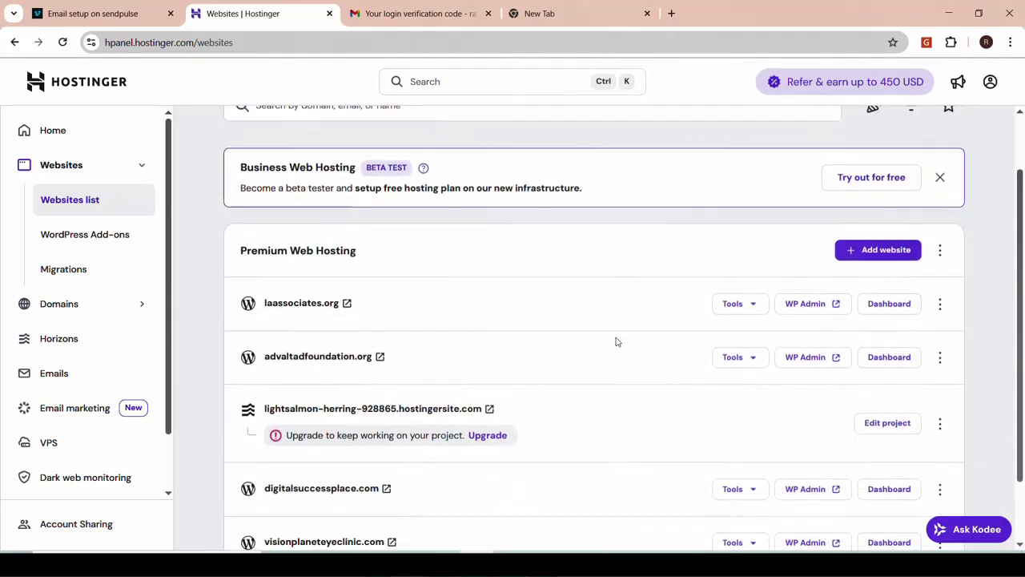
Start a migration via Add website and choose the Upload backup files method
{"action": "left_click", "coordinate": [857, 217]}
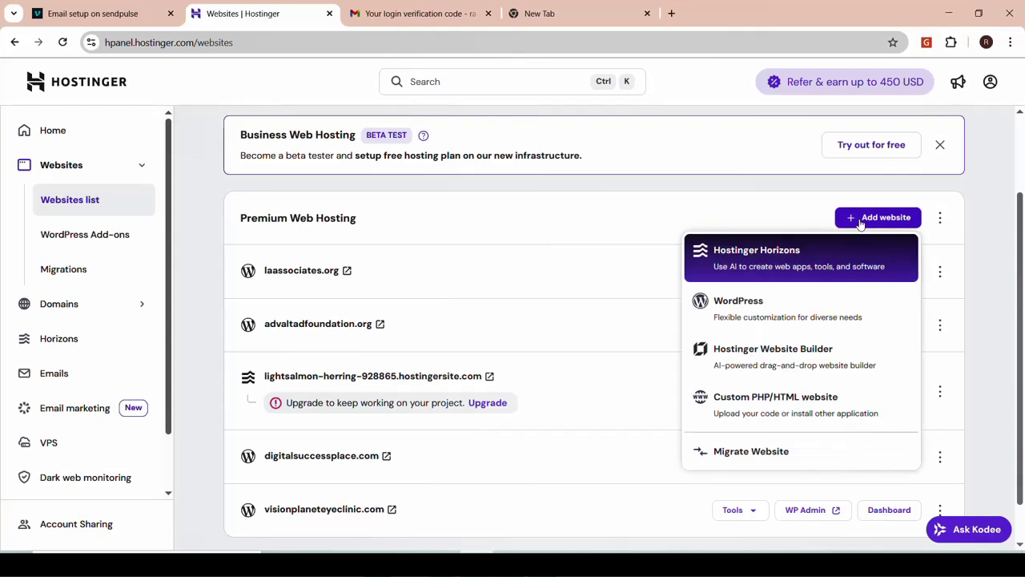
{"action": "left_click", "coordinate": [744, 457]}
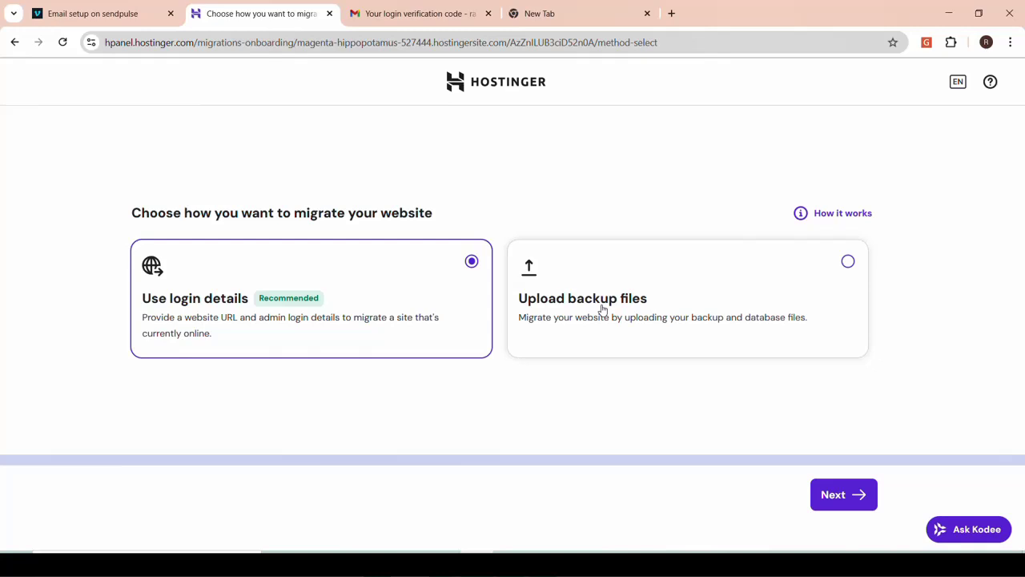
{"action": "left_click", "coordinate": [602, 309]}
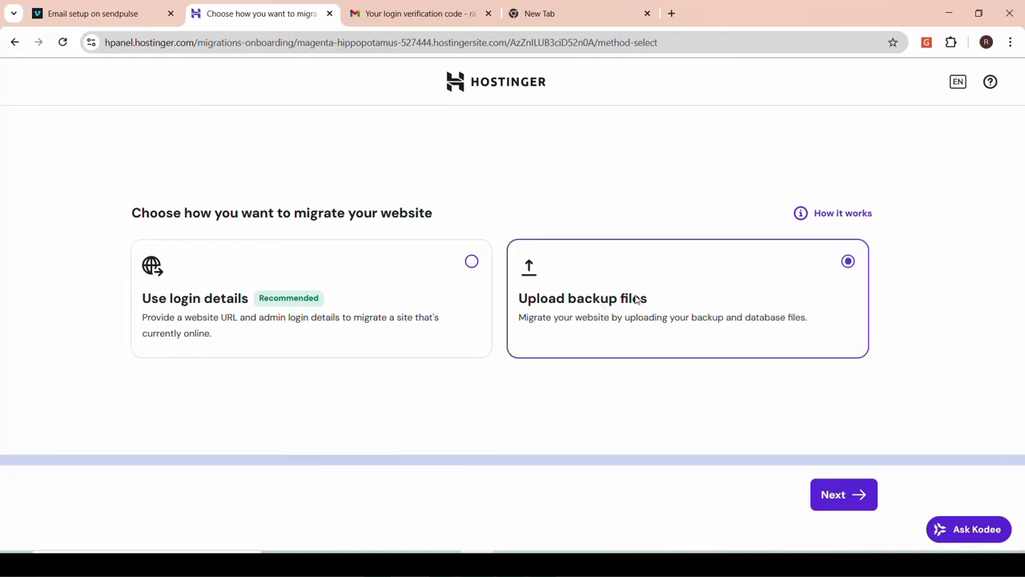
{"action": "left_click", "coordinate": [836, 503]}
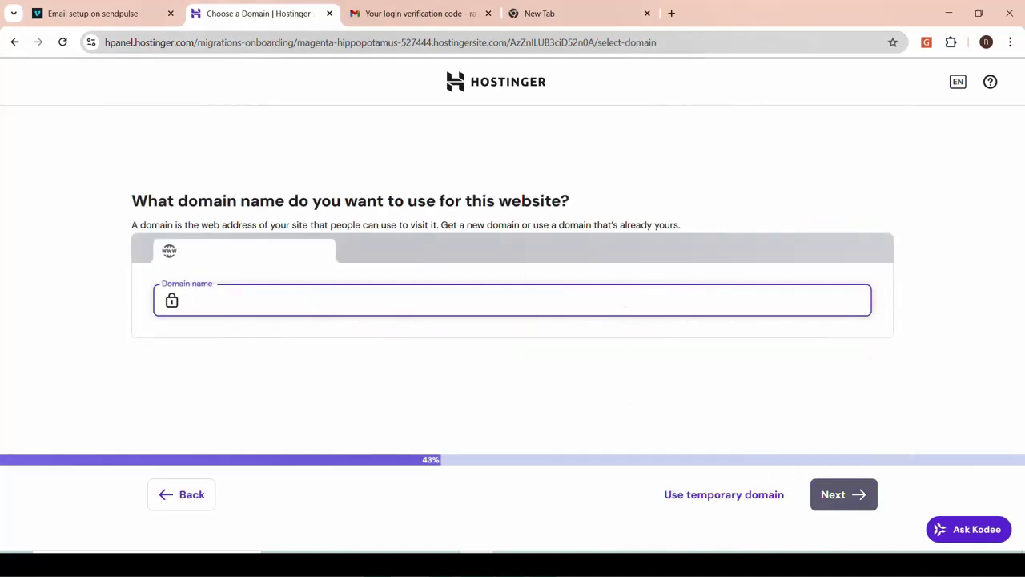
Enter oasissfl.com as the domain, accept the owned-domain suggestion and continue
{"action": "key", "text": "ctrl+v"}
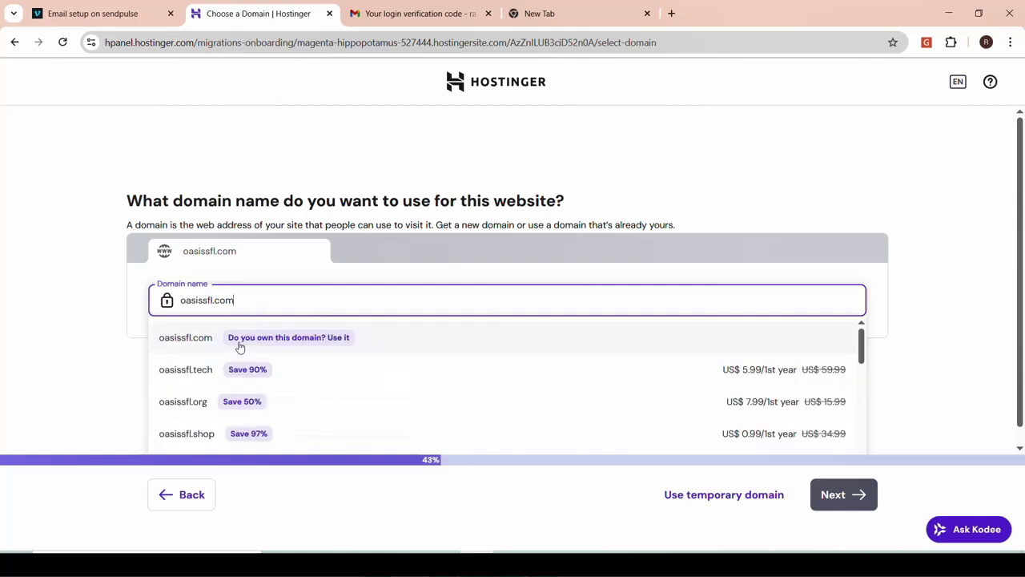
{"action": "left_click", "coordinate": [230, 347]}
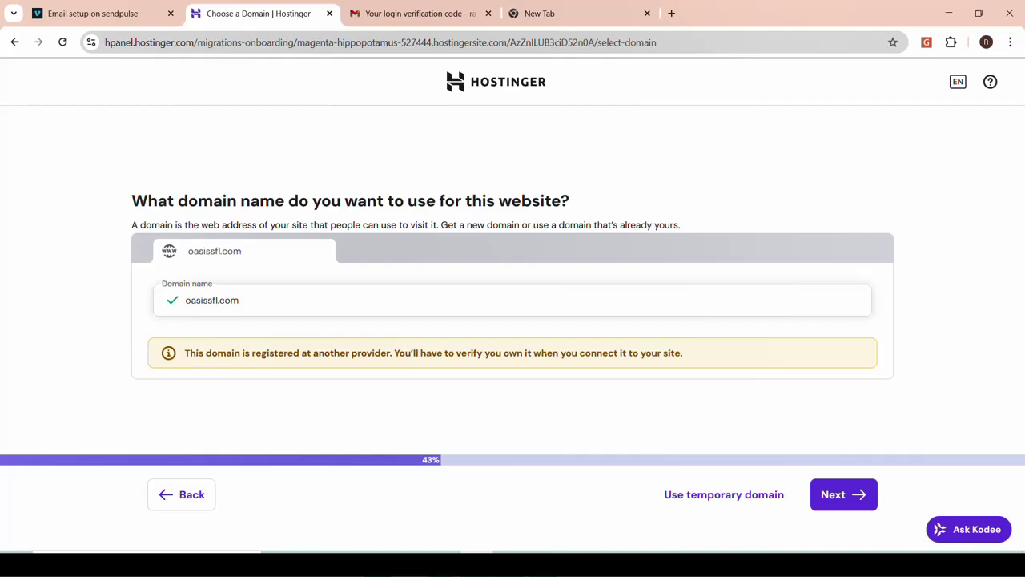
{"action": "left_click", "coordinate": [835, 494]}
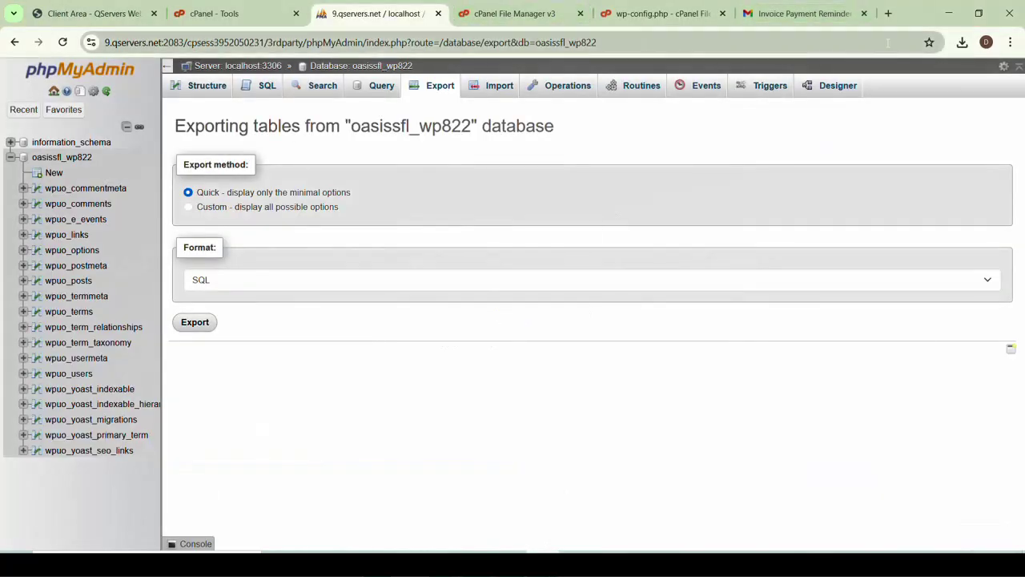
Copy oasis.zip and oasissfl_wp822.sql from the downloads folder onto the Desktop
{"action": "left_click", "coordinate": [963, 43]}
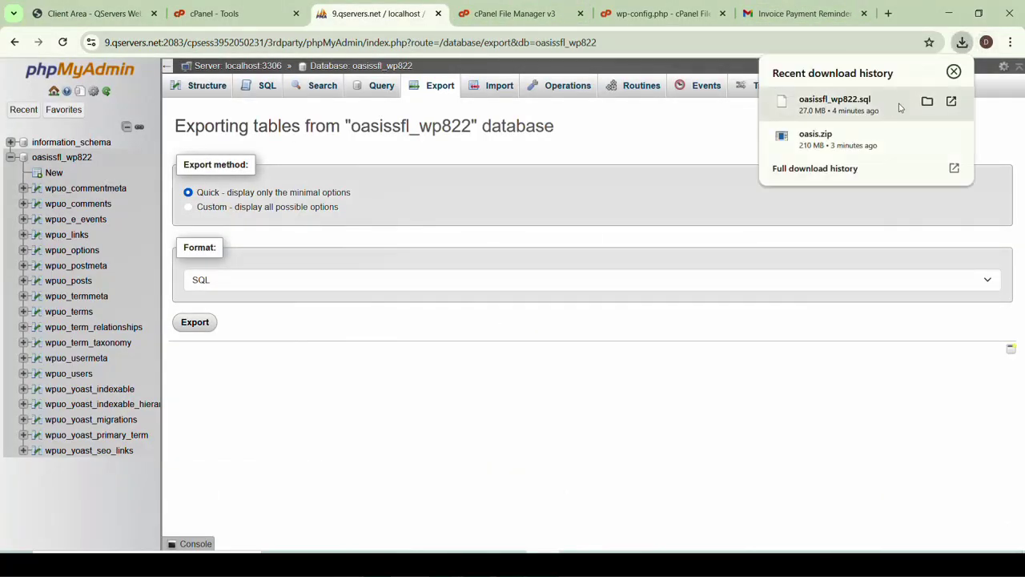
{"action": "left_click", "coordinate": [927, 137]}
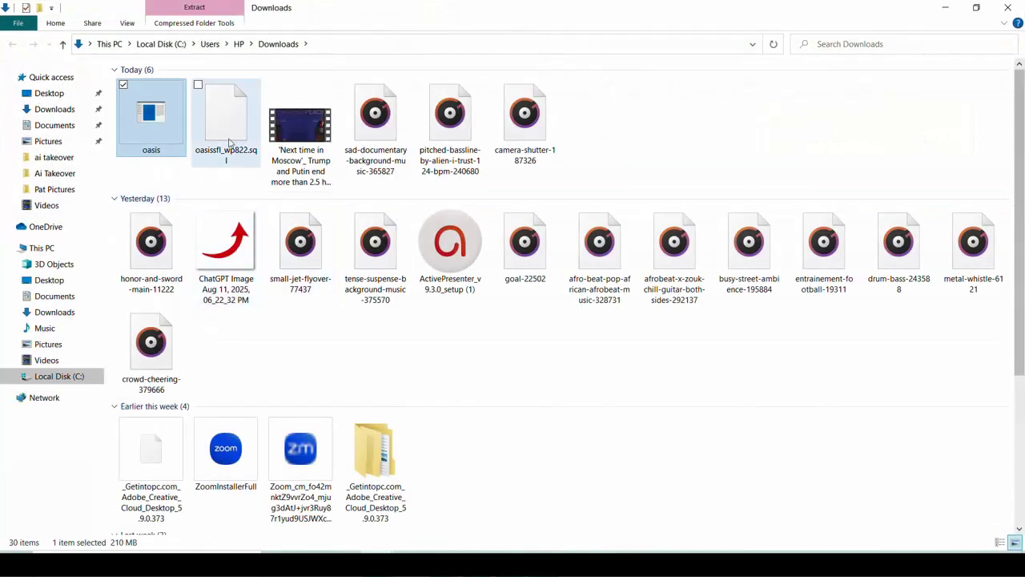
{"action": "left_click", "coordinate": [229, 143]}
{"action": "key", "text": "shift+Left"}
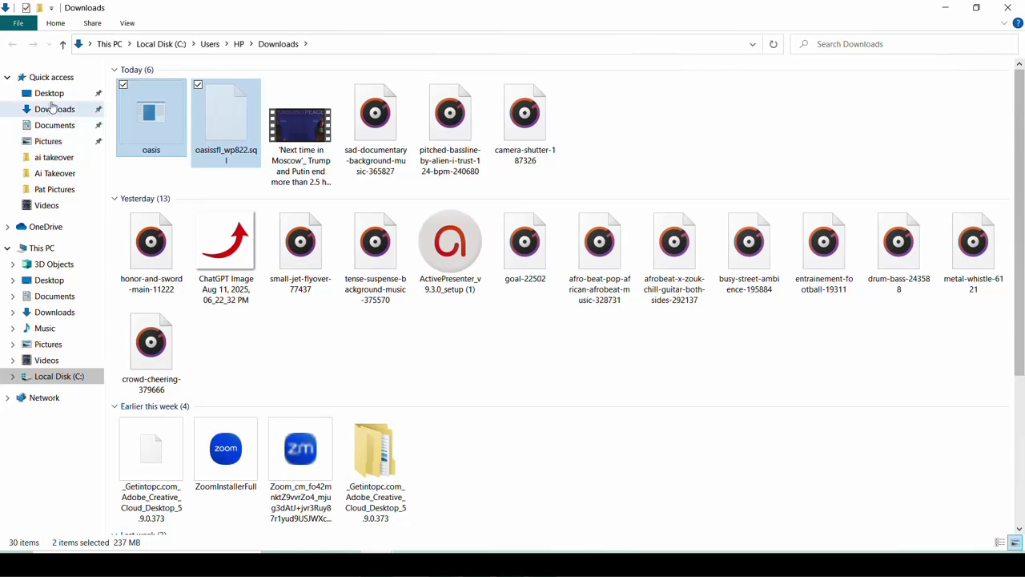
{"action": "left_click", "coordinate": [51, 94]}
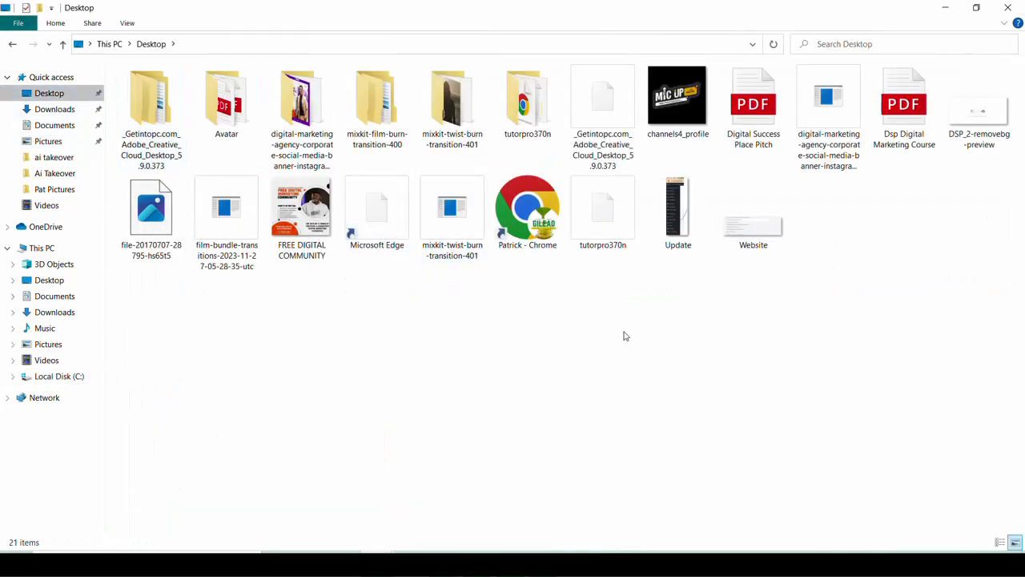
{"action": "key", "text": "ctrl+v"}
{"action": "left_click", "coordinate": [630, 362]}
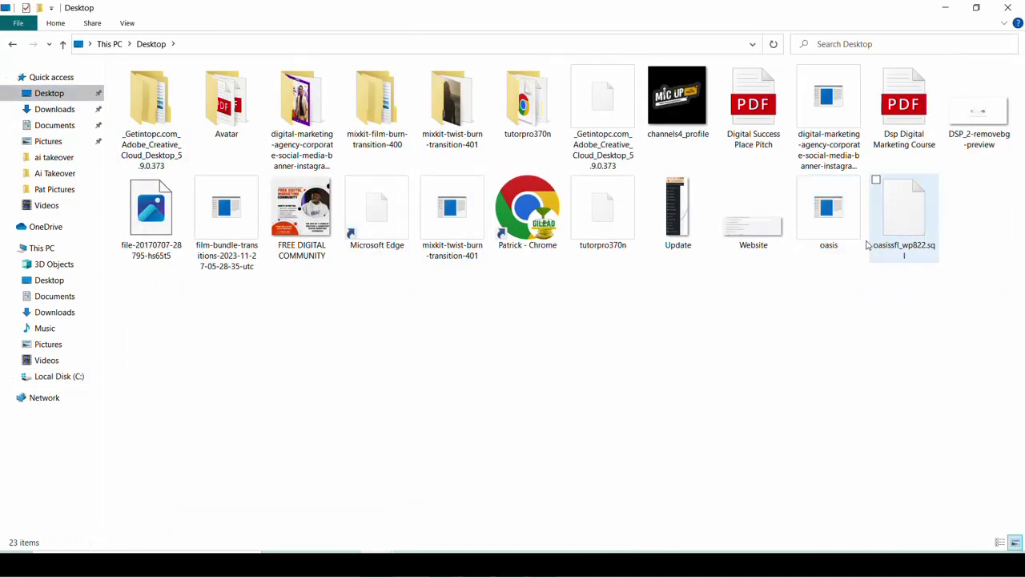
{"action": "left_click", "coordinate": [476, 564]}
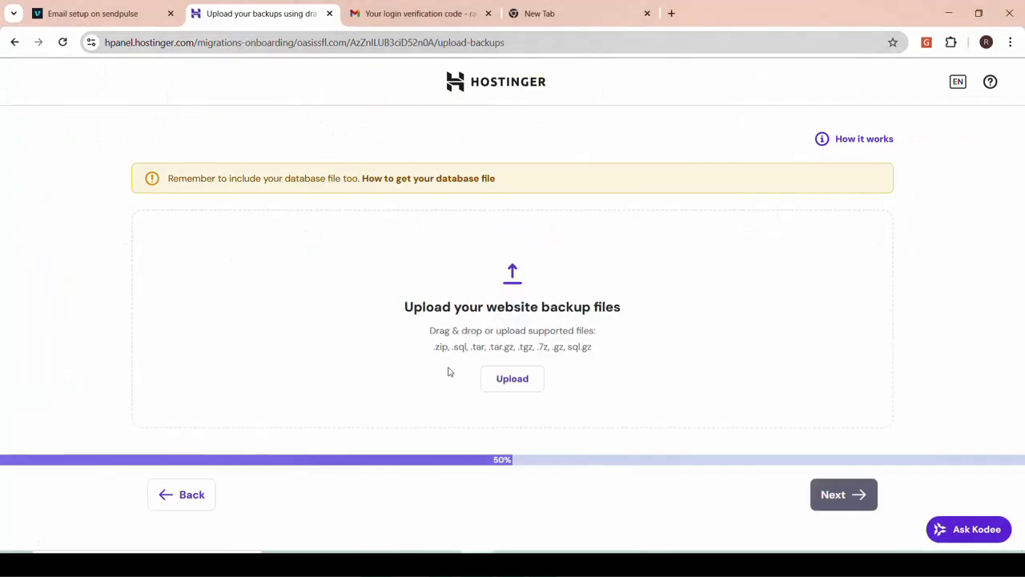
Upload oasis.zip and oasissfl_wp822.sql from the Desktop as the migration backup files
{"action": "left_click", "coordinate": [519, 378]}
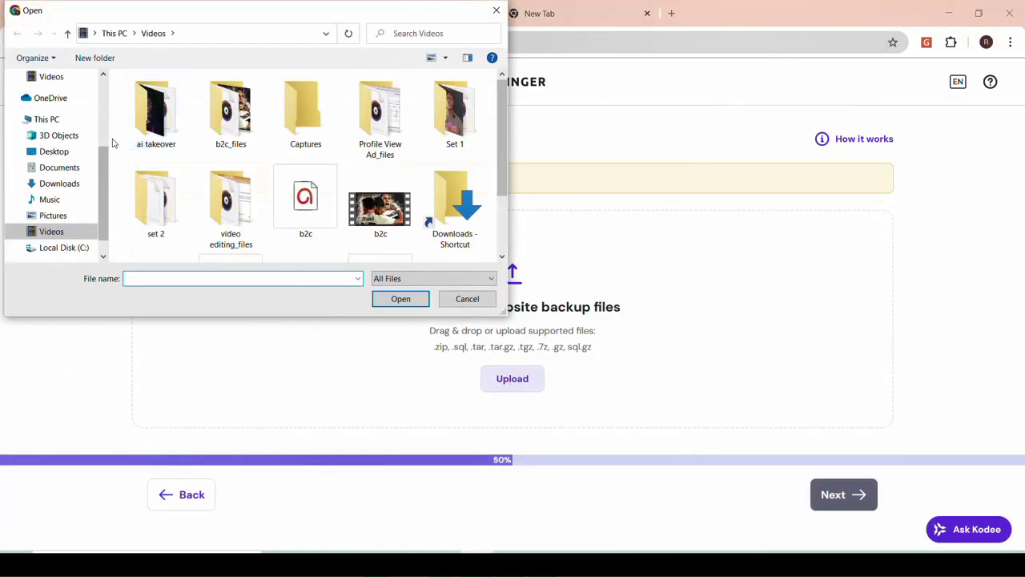
{"action": "left_click", "coordinate": [54, 152]}
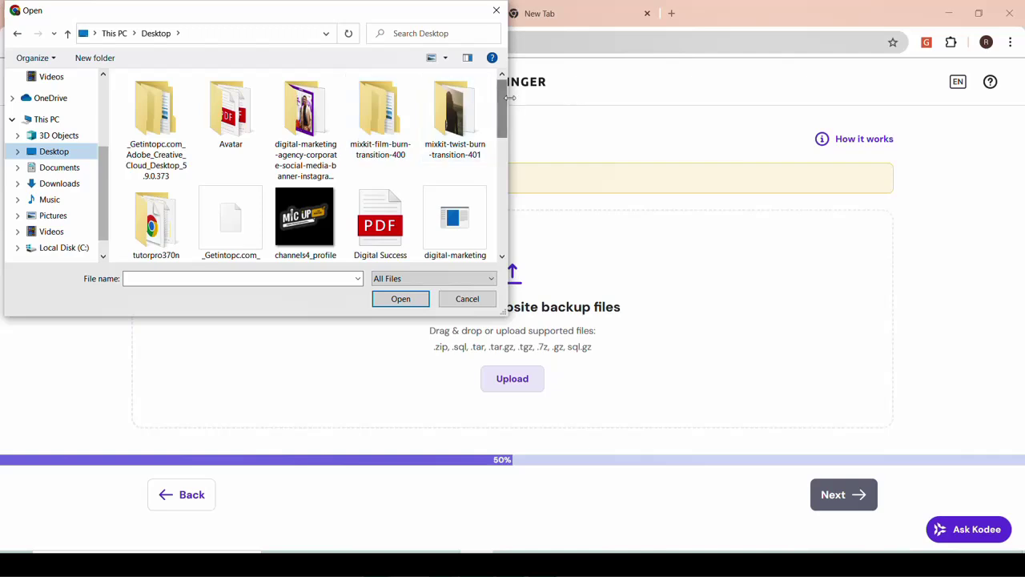
{"action": "left_click_drag", "start_coordinate": [504, 103], "coordinate": [505, 206]}
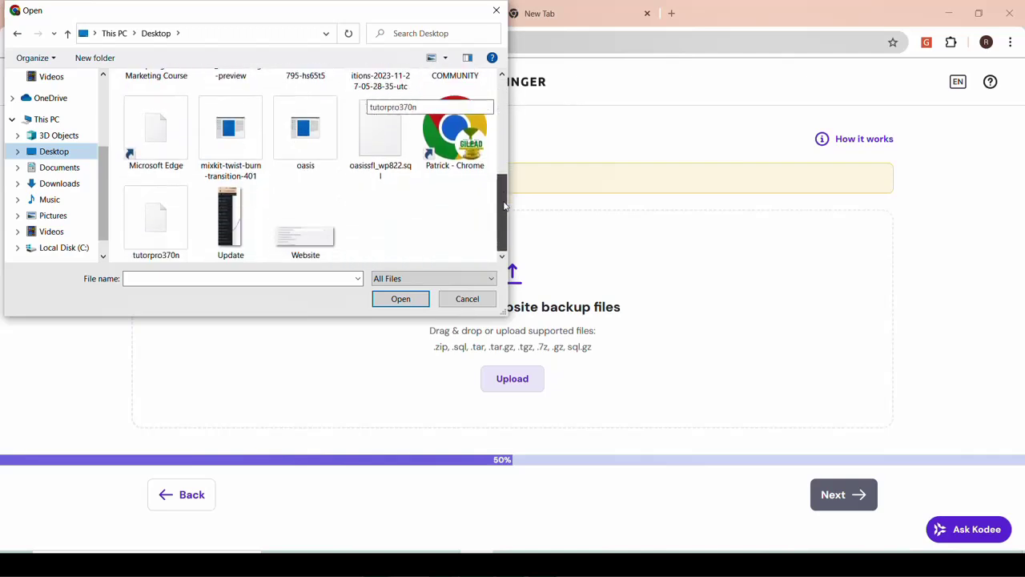
{"action": "left_click", "coordinate": [312, 136]}
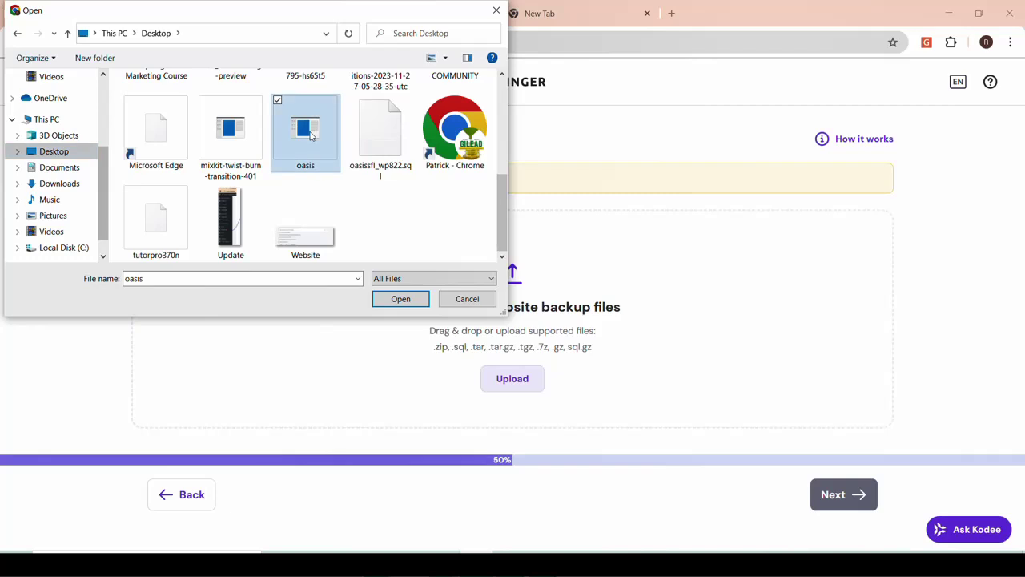
{"action": "left_click", "coordinate": [380, 130], "text": "ctrl"}
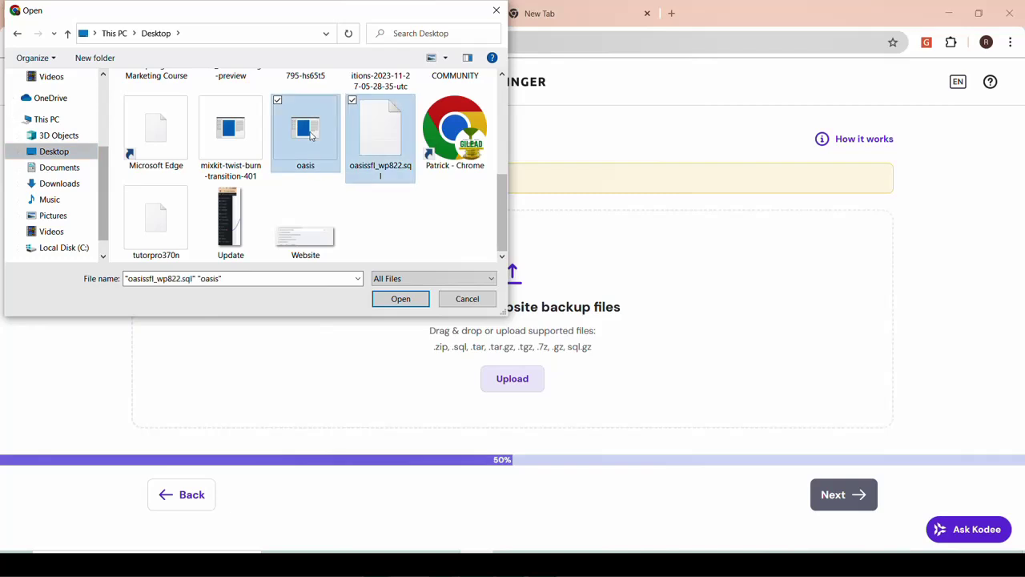
{"action": "left_click", "coordinate": [401, 298]}
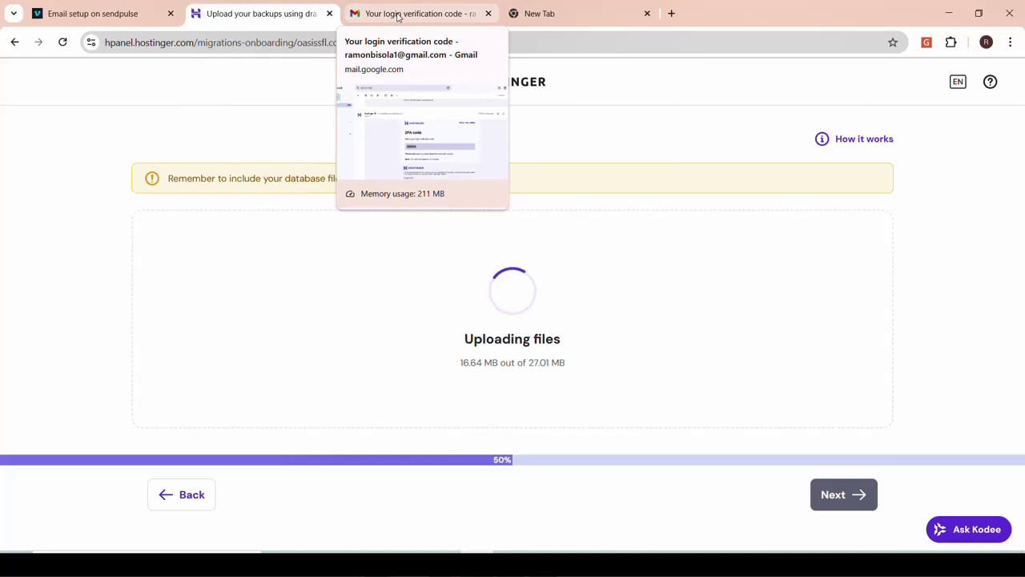
{"action": "left_click", "coordinate": [398, 16]}
{"action": "left_click", "coordinate": [273, 11]}
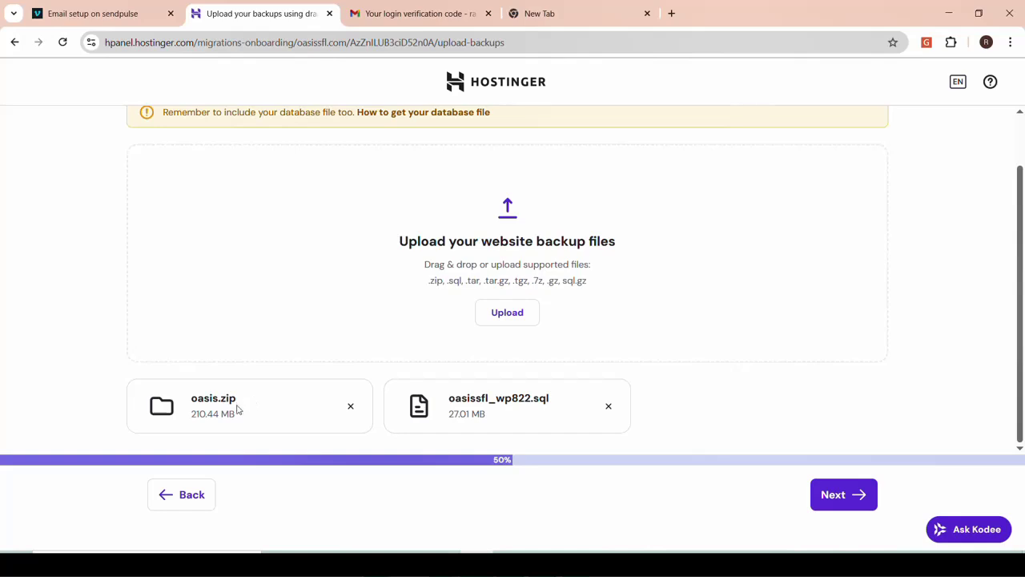
Proceed from the Upload backups page to the Migration summary
{"action": "left_click_drag", "start_coordinate": [242, 416], "coordinate": [195, 414]}
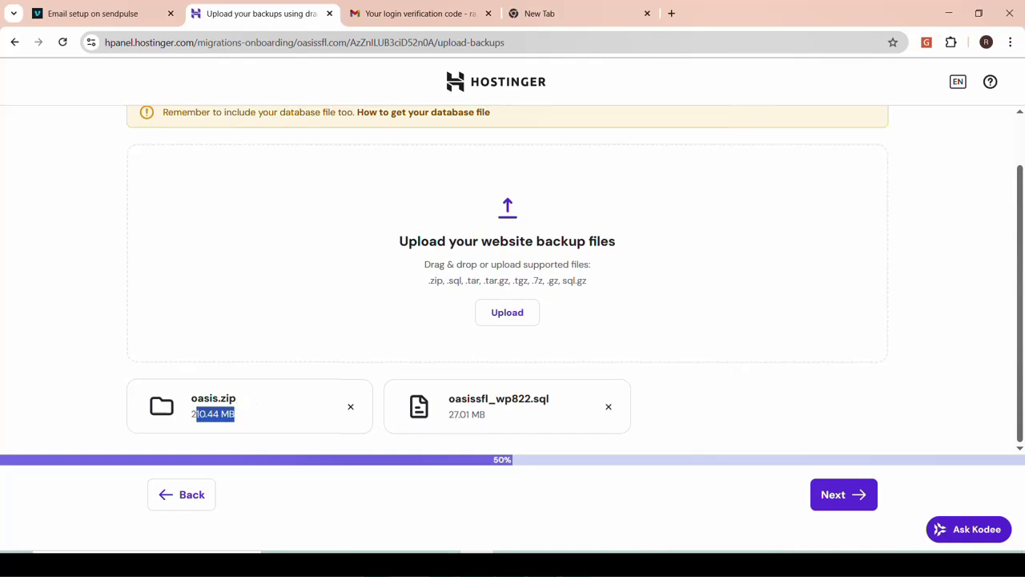
{"action": "left_click", "coordinate": [494, 419]}
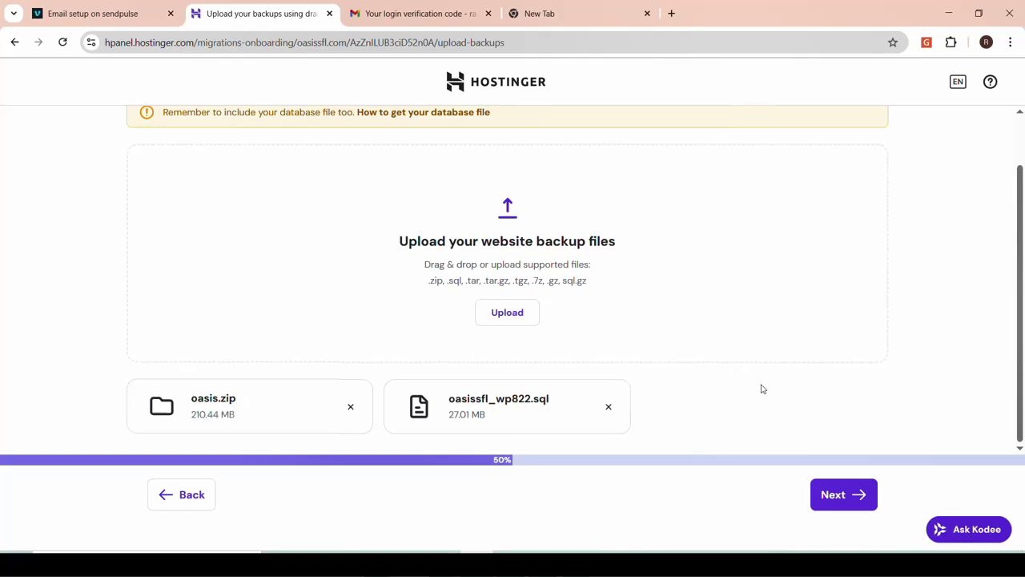
{"action": "left_click", "coordinate": [839, 495]}
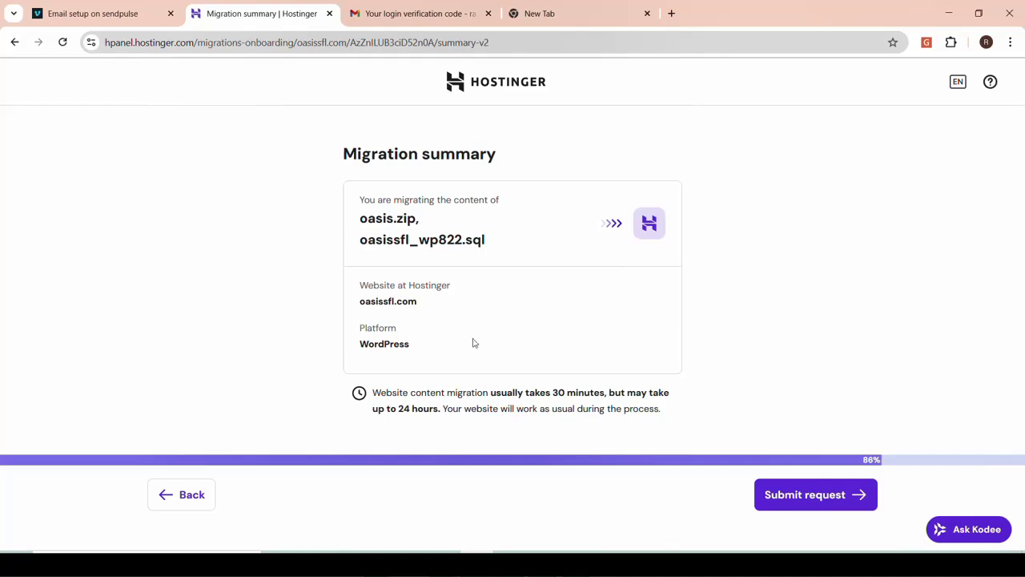
Submit the oasissfl.com migration request and locate oasissfl.com under External domains
{"action": "left_click", "coordinate": [810, 502]}
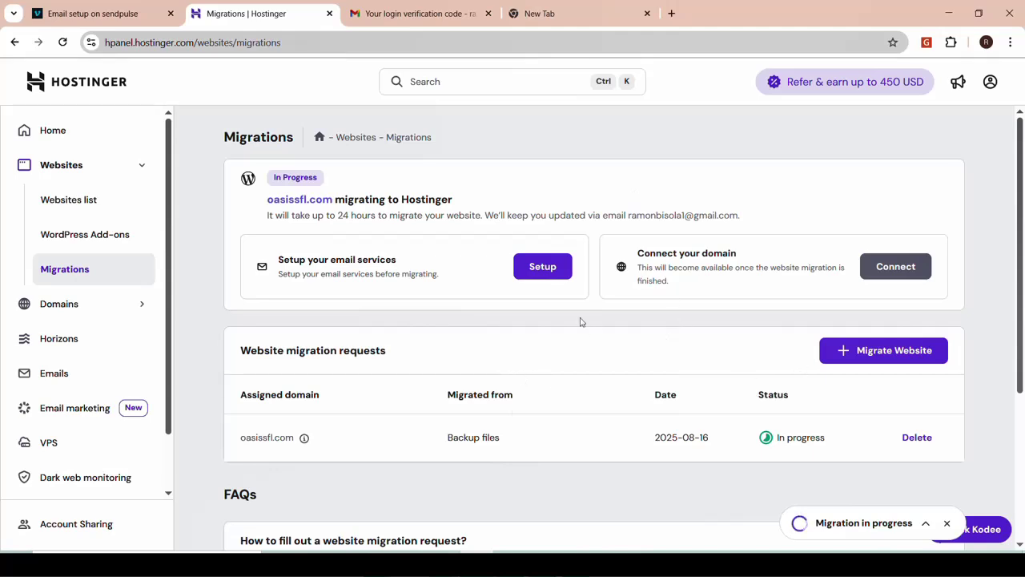
{"action": "left_click", "coordinate": [110, 308]}
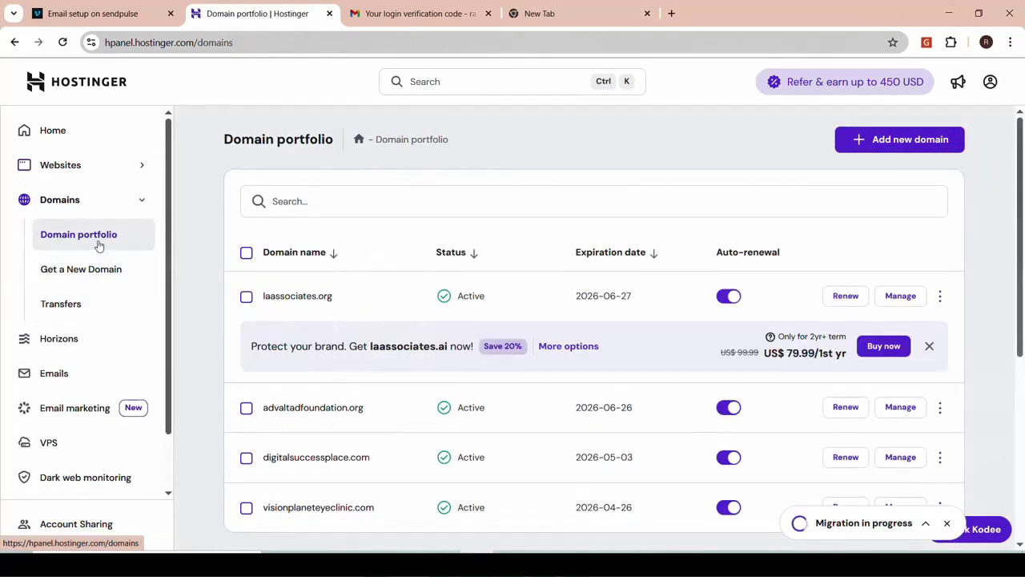
{"action": "scroll", "coordinate": [504, 400], "scroll_direction": "down", "scroll_amount": 2}
{"action": "scroll", "coordinate": [504, 400], "scroll_direction": "down", "scroll_amount": 3}
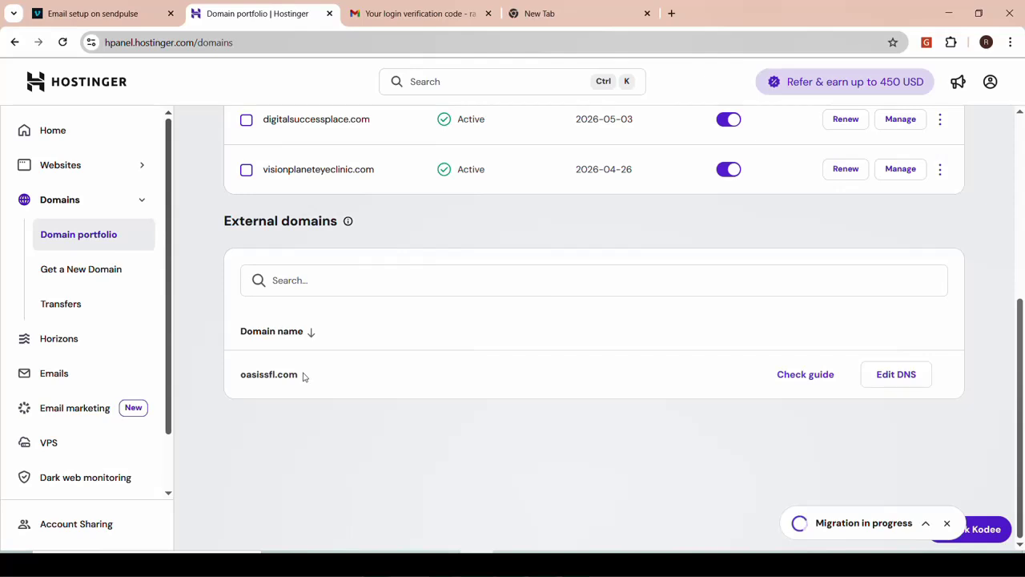
{"action": "left_click_drag", "start_coordinate": [303, 376], "coordinate": [323, 393]}
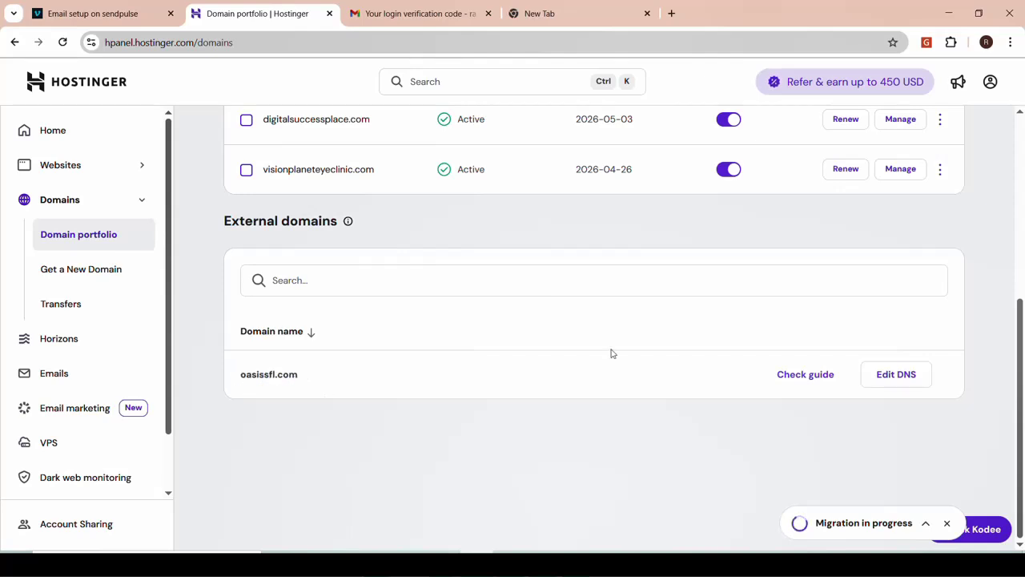
Open DNS settings for oasissfl.com and view the Connect domain nameserver guide
{"action": "left_click", "coordinate": [892, 377]}
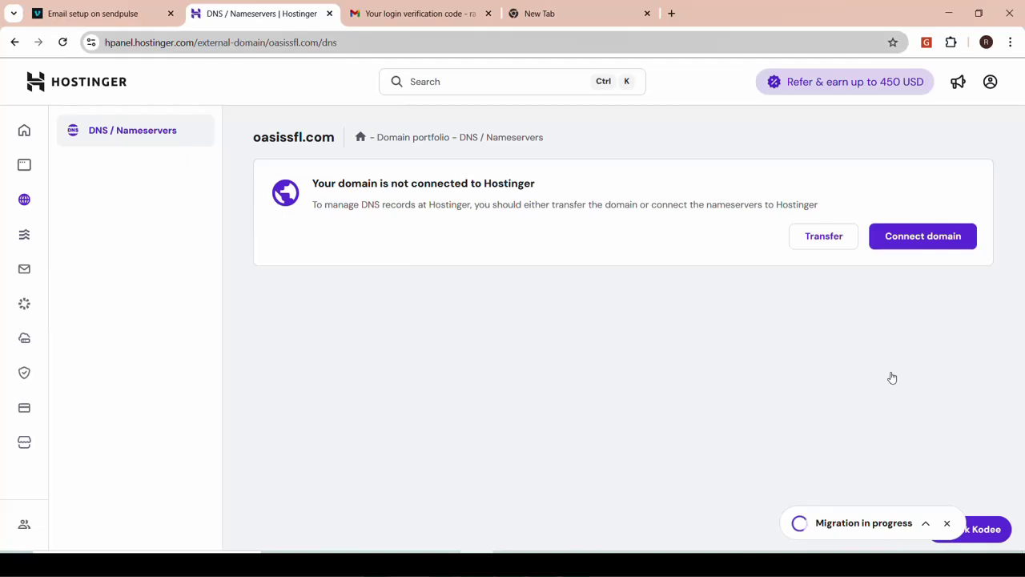
{"action": "left_click", "coordinate": [923, 245]}
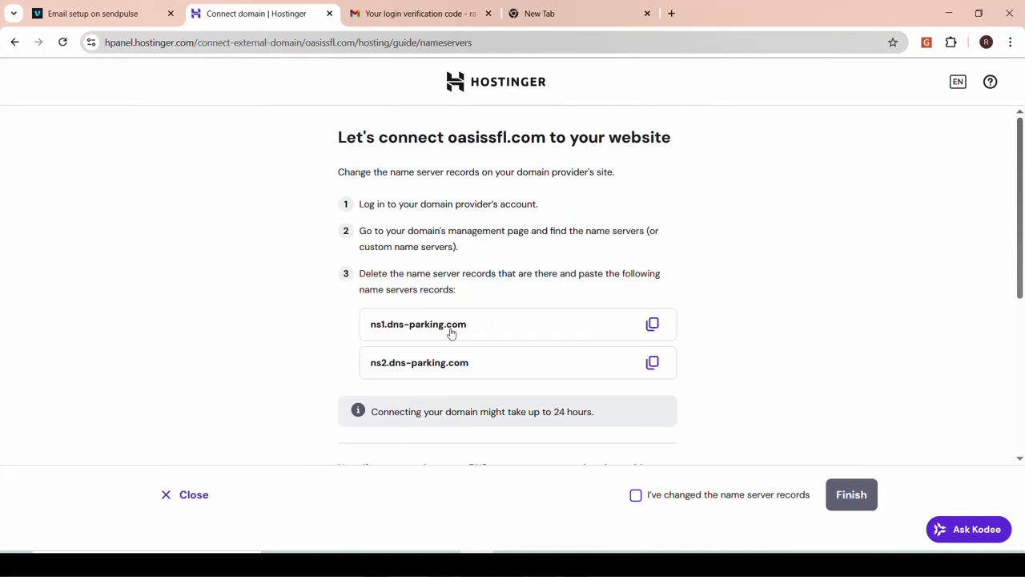
{"action": "scroll", "coordinate": [328, 417], "scroll_direction": "down", "scroll_amount": 4}
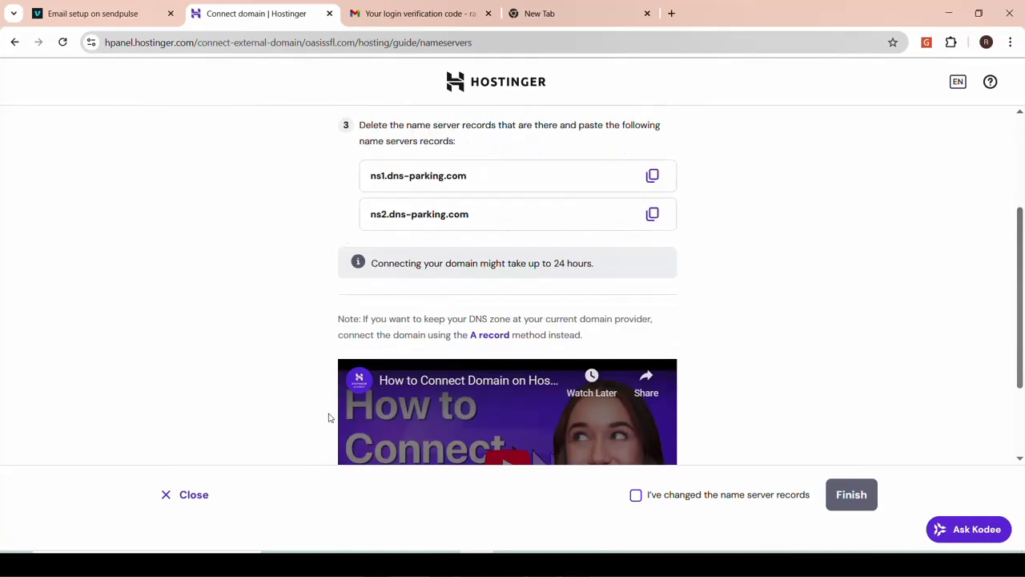
{"action": "scroll", "coordinate": [329, 417], "scroll_direction": "up", "scroll_amount": 4}
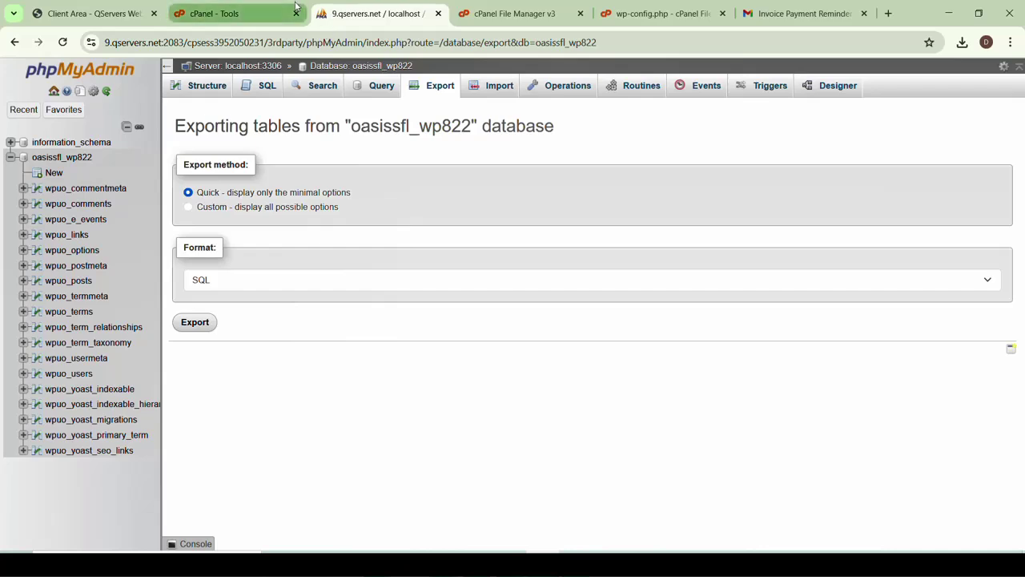
Look through the QServers oasissfl.com product details page for the domain information
{"action": "left_click", "coordinate": [89, 14]}
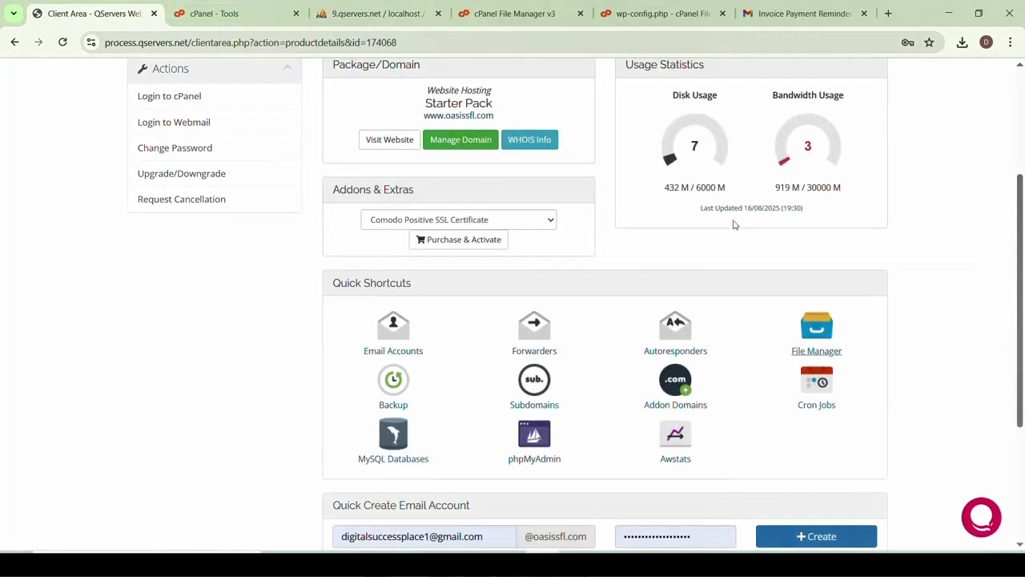
{"action": "left_click_drag", "start_coordinate": [1021, 265], "coordinate": [1022, 142]}
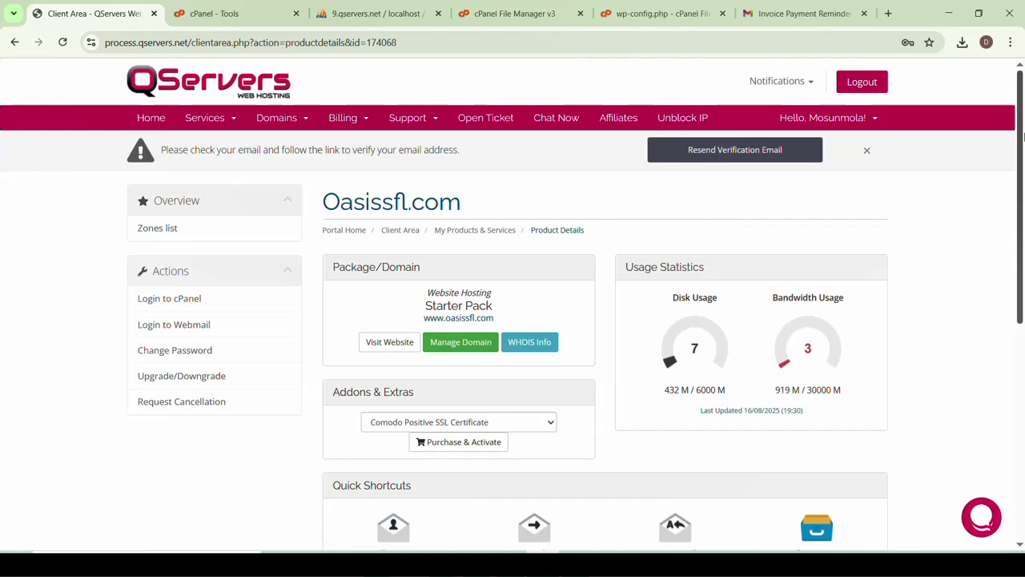
{"action": "left_click", "coordinate": [233, 120]}
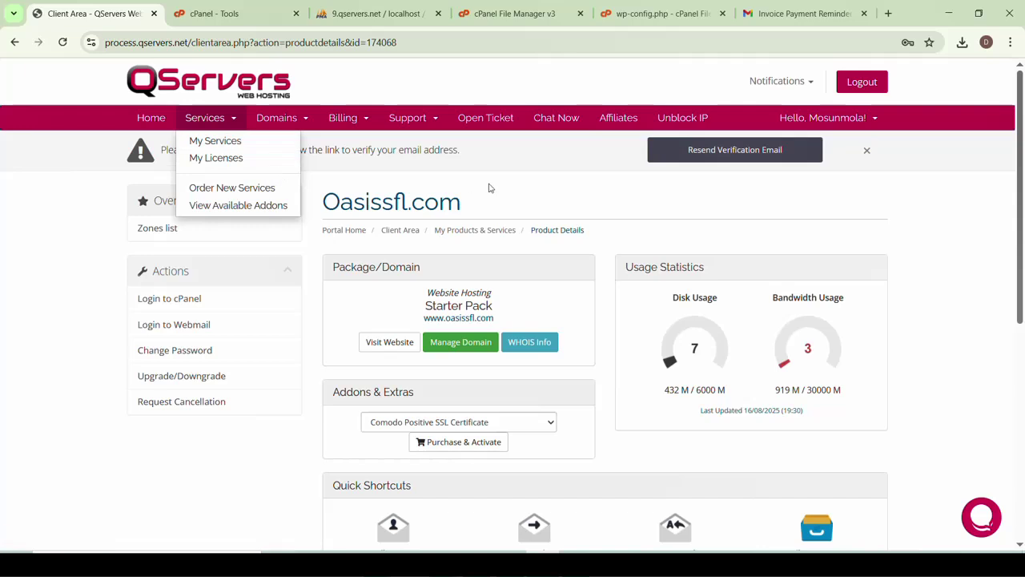
{"action": "left_click", "coordinate": [542, 193]}
{"action": "left_click_drag", "start_coordinate": [495, 202], "coordinate": [340, 202]}
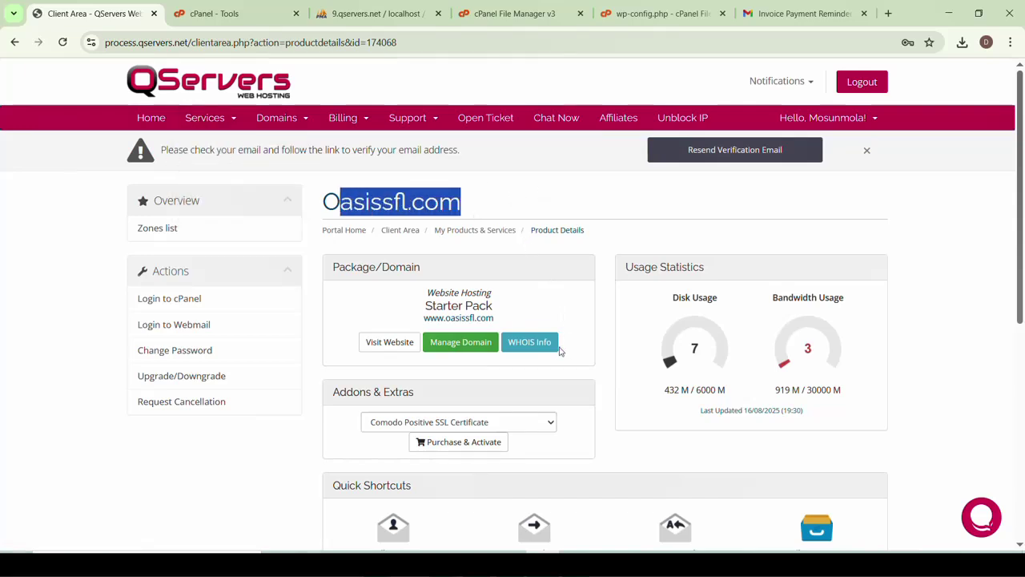
{"action": "scroll", "coordinate": [516, 378], "scroll_direction": "down", "scroll_amount": 2}
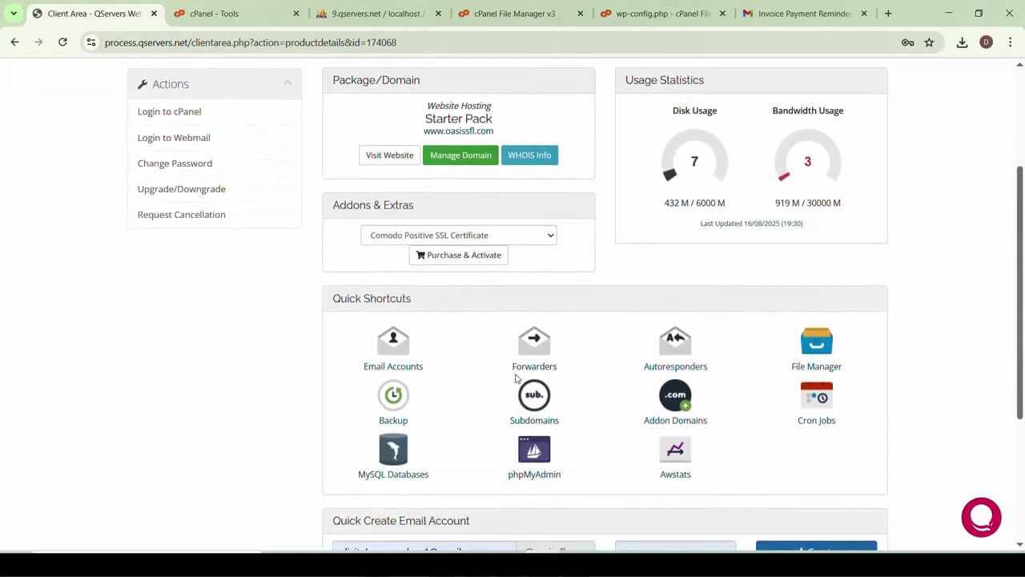
{"action": "scroll", "coordinate": [516, 378], "scroll_direction": "down", "scroll_amount": 3}
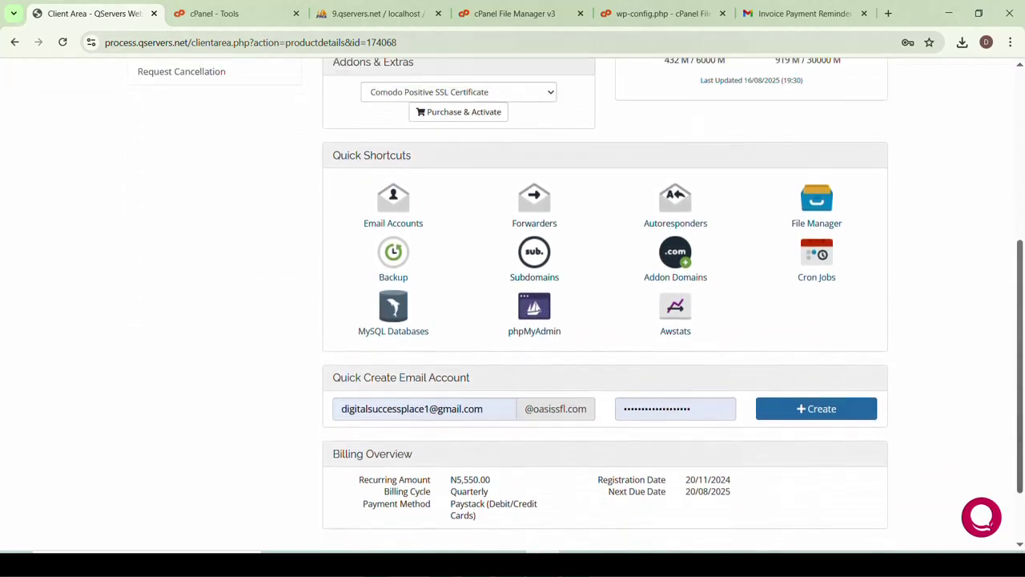
{"action": "scroll", "coordinate": [494, 374], "scroll_direction": "up", "scroll_amount": 2}
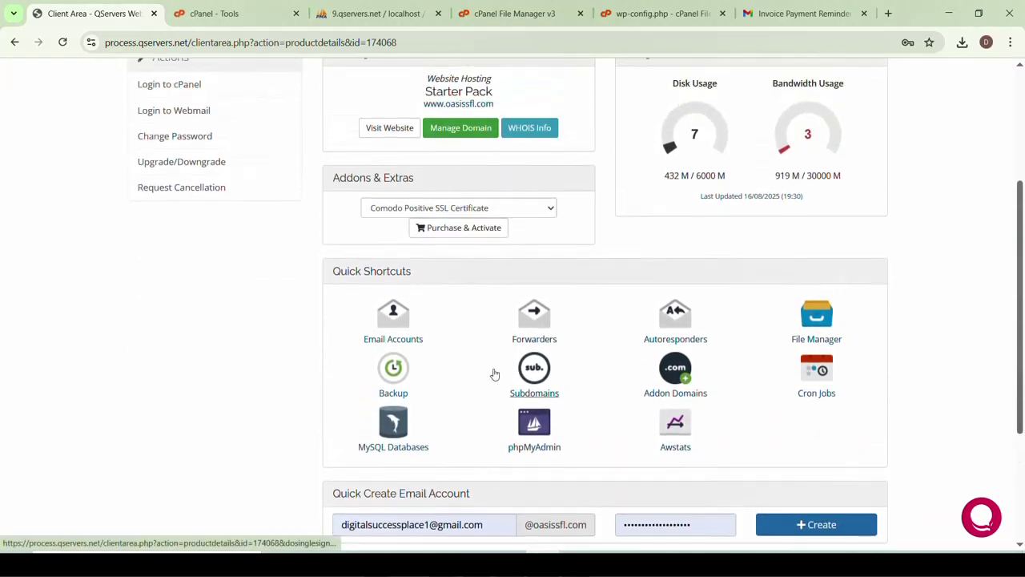
{"action": "key", "text": "ctrl+f"}
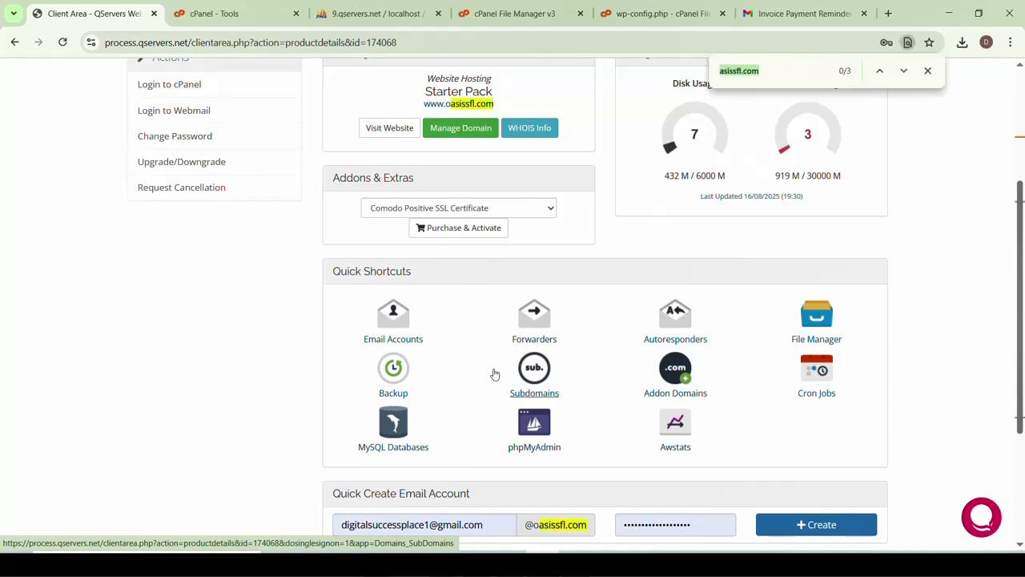
{"action": "type", "text": "name"}
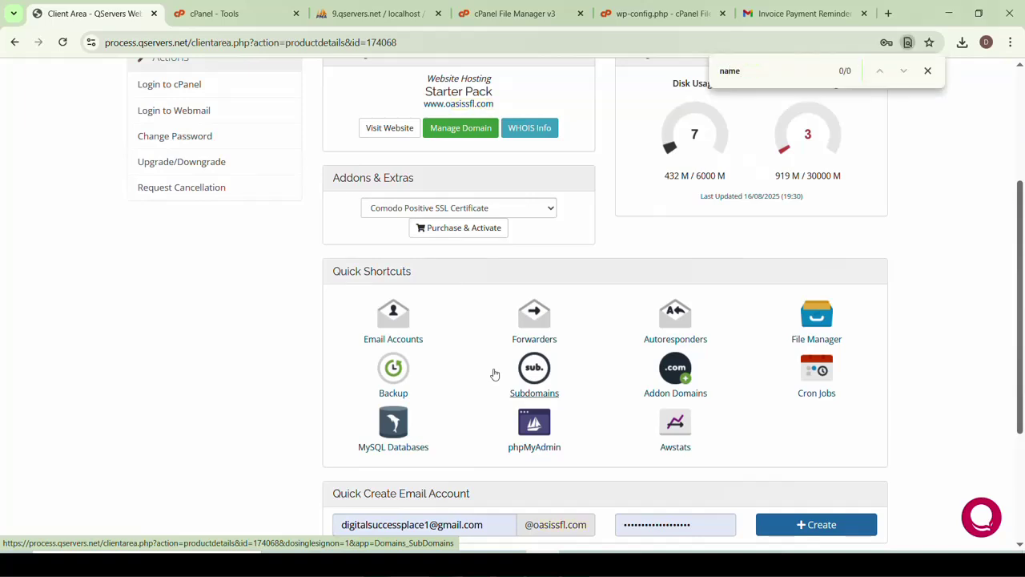
{"action": "key", "text": "BackSpace"}
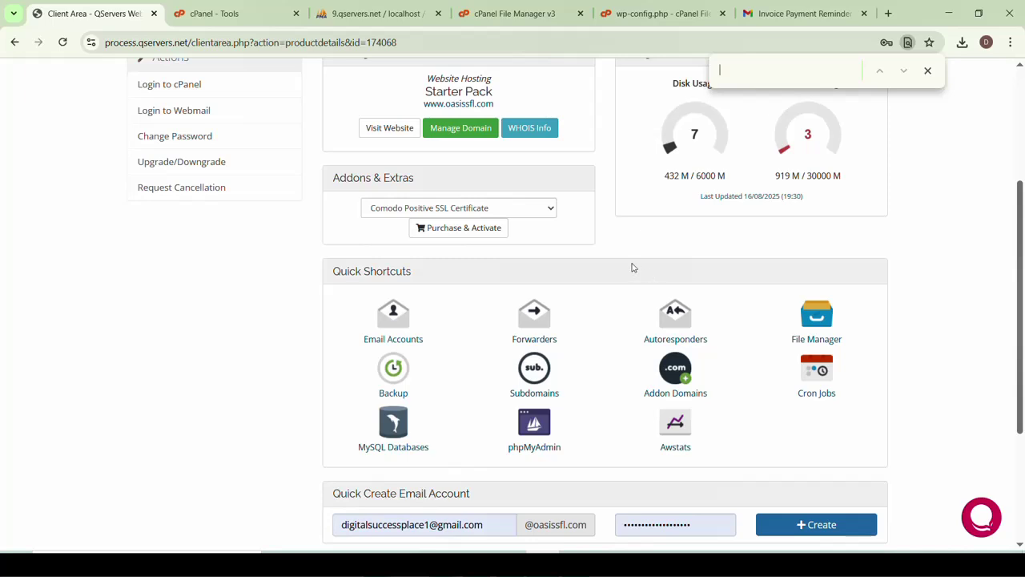
{"action": "scroll", "coordinate": [632, 266], "scroll_direction": "up", "scroll_amount": 1}
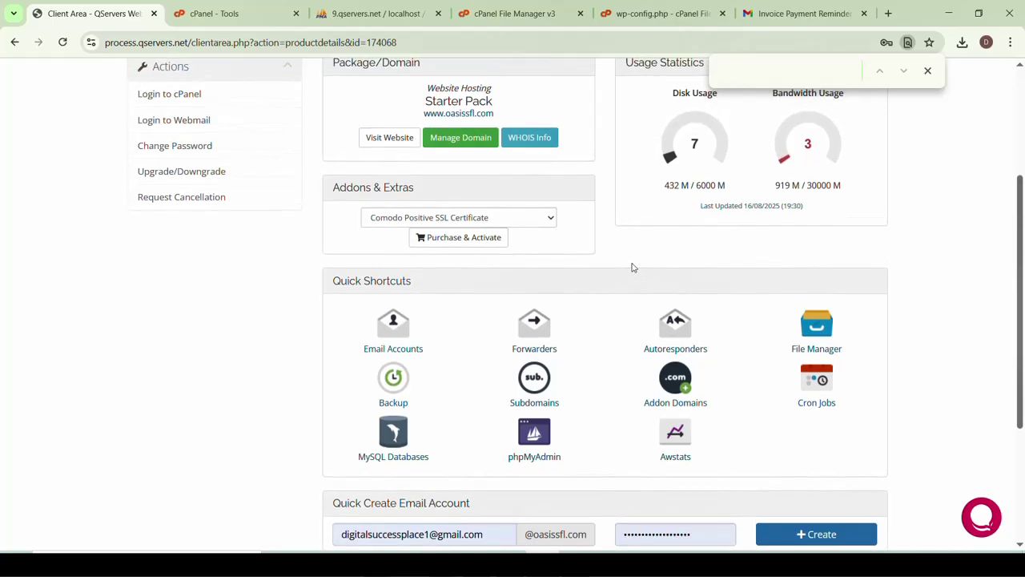
{"action": "scroll", "coordinate": [632, 267], "scroll_direction": "up", "scroll_amount": 3}
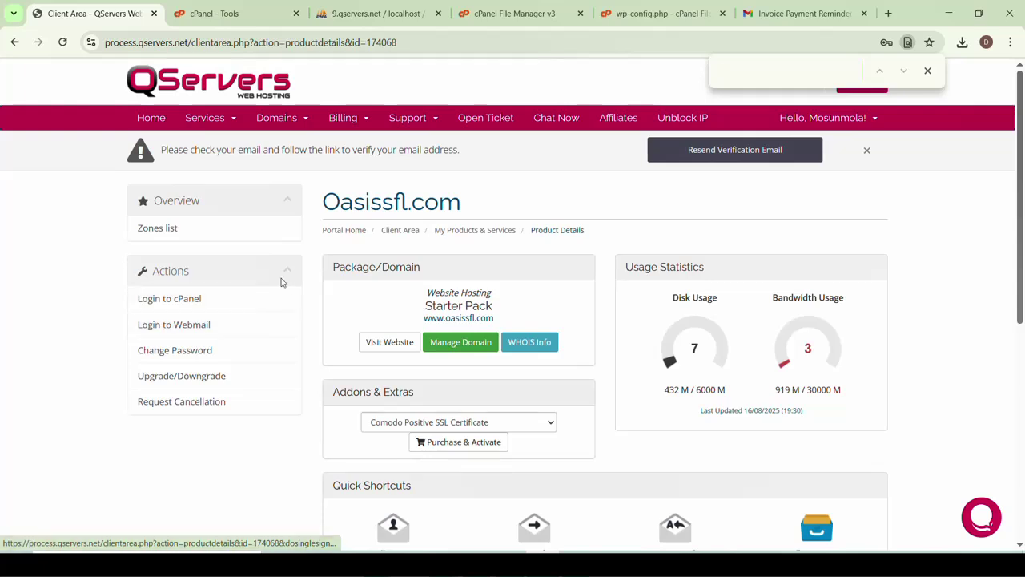
Go to Domains > My Domains and review oasissfl.com's active, auto-renew status
{"action": "left_click", "coordinate": [210, 121]}
{"action": "left_click", "coordinate": [304, 120]}
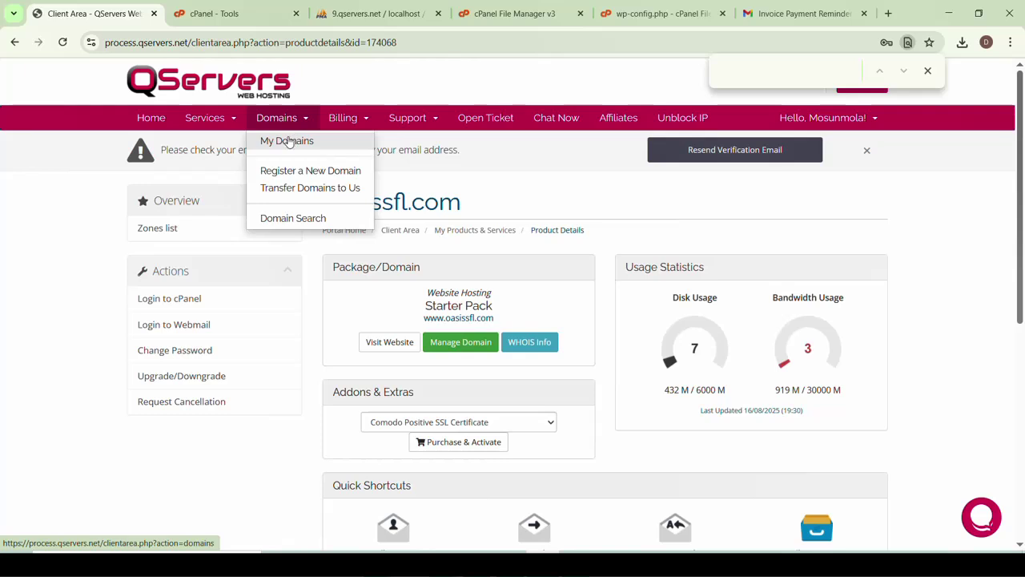
{"action": "left_click", "coordinate": [287, 141]}
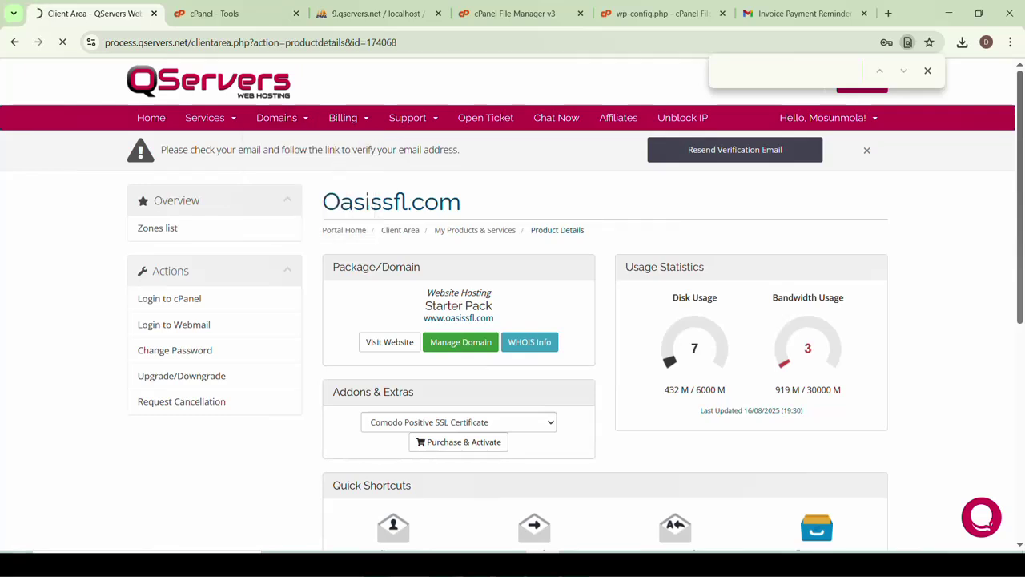
{"action": "left_click", "coordinate": [929, 78]}
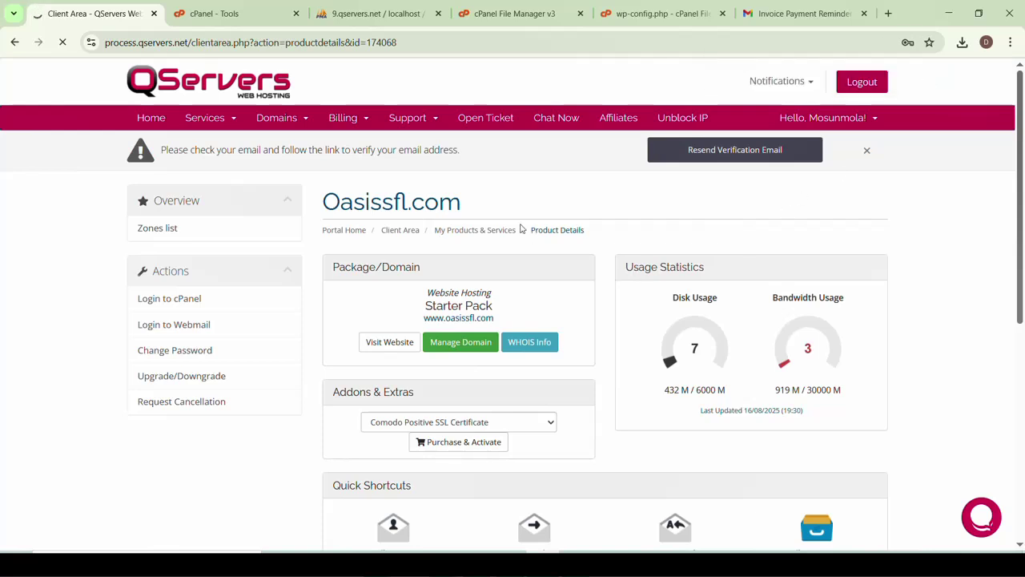
{"action": "scroll", "coordinate": [471, 318], "scroll_direction": "down", "scroll_amount": 3}
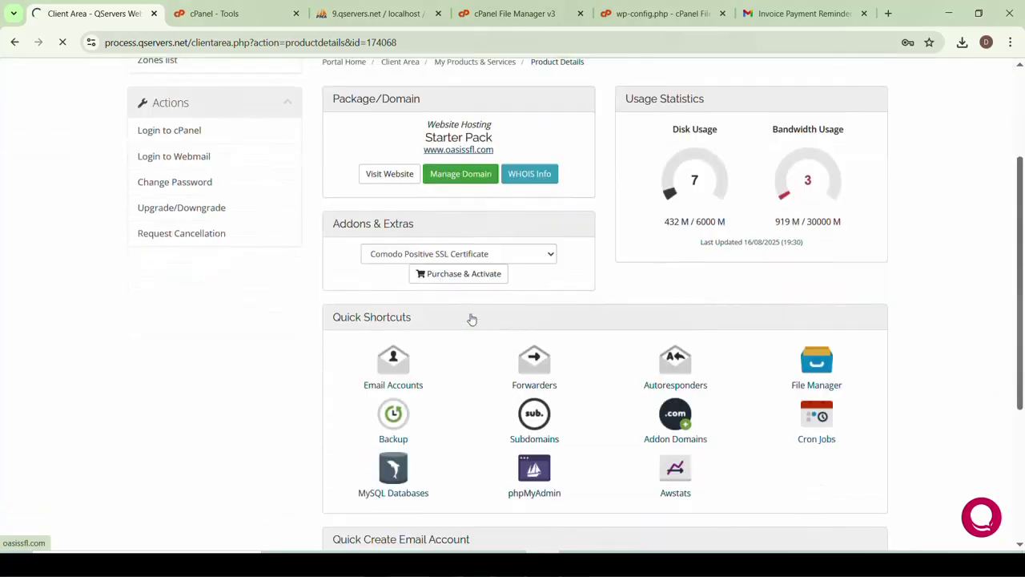
{"action": "scroll", "coordinate": [471, 319], "scroll_direction": "down", "scroll_amount": 2}
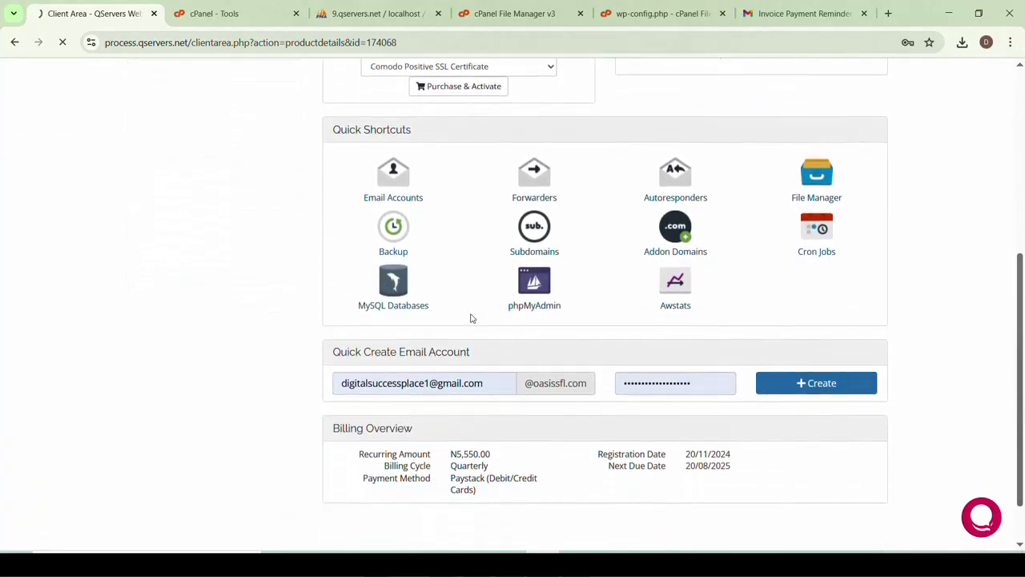
{"action": "scroll", "coordinate": [473, 248], "scroll_direction": "up", "scroll_amount": 5}
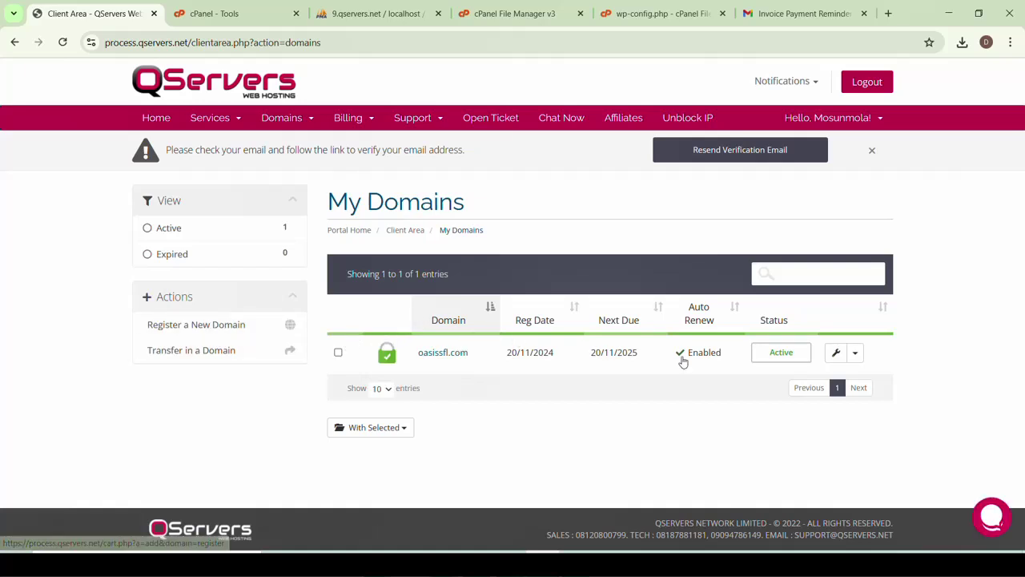
Open oasissfl.com's nameserver settings and replace Nameserver 1 with ns1.dns-parking.com
{"action": "left_click", "coordinate": [855, 359]}
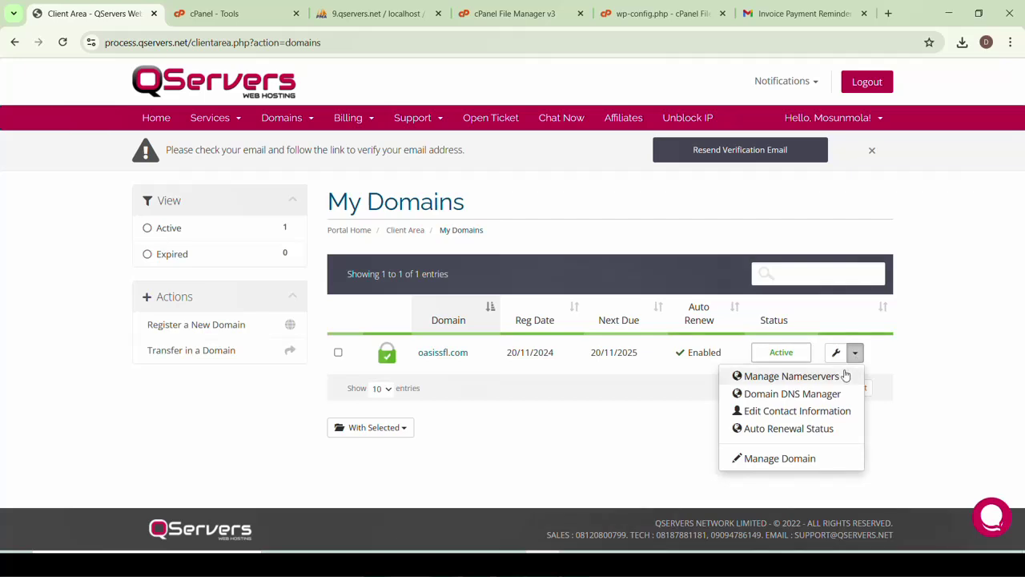
{"action": "left_click", "coordinate": [783, 378]}
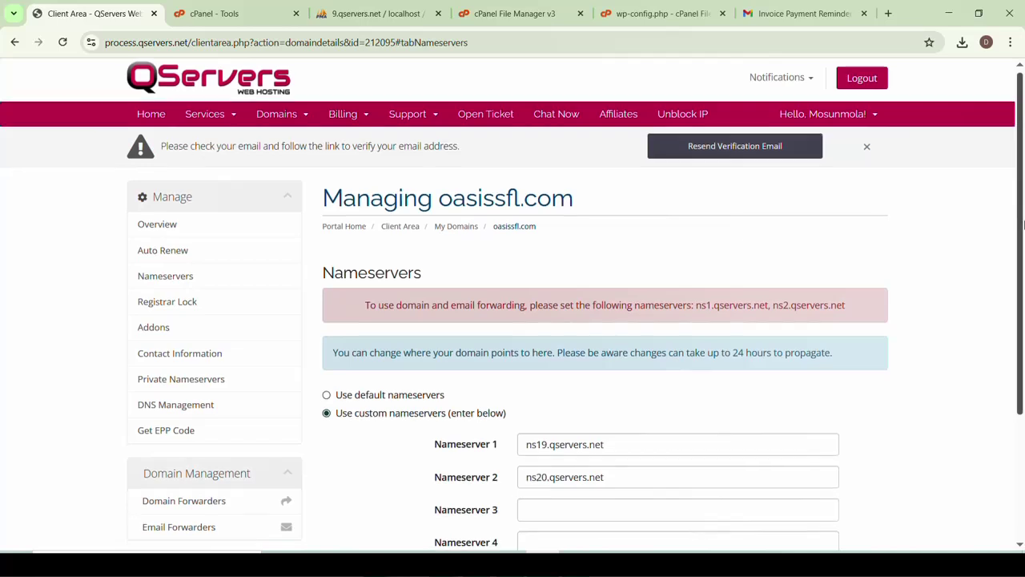
{"action": "scroll", "coordinate": [1023, 226], "scroll_direction": "down", "scroll_amount": 2}
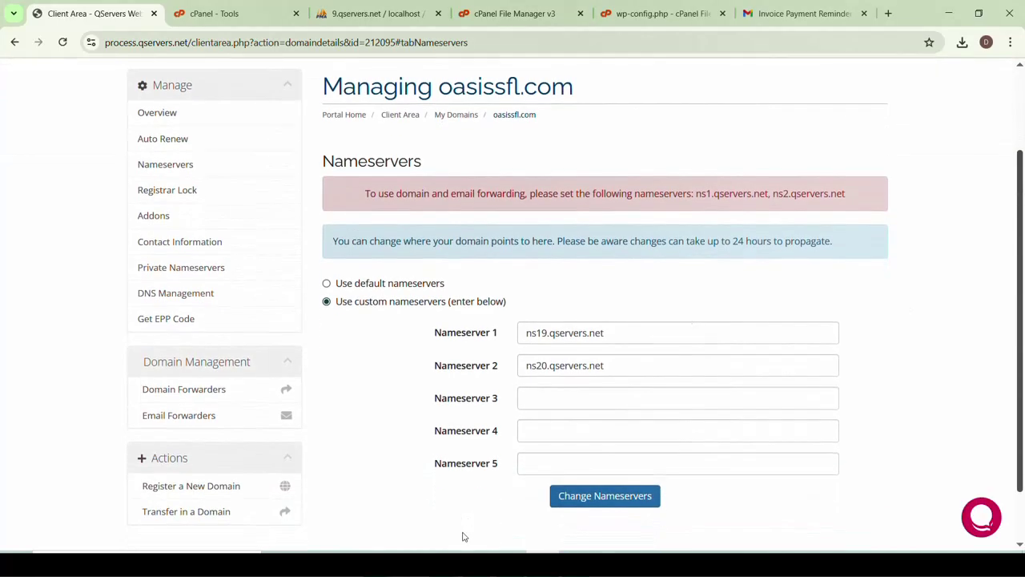
{"action": "left_click", "coordinate": [477, 564]}
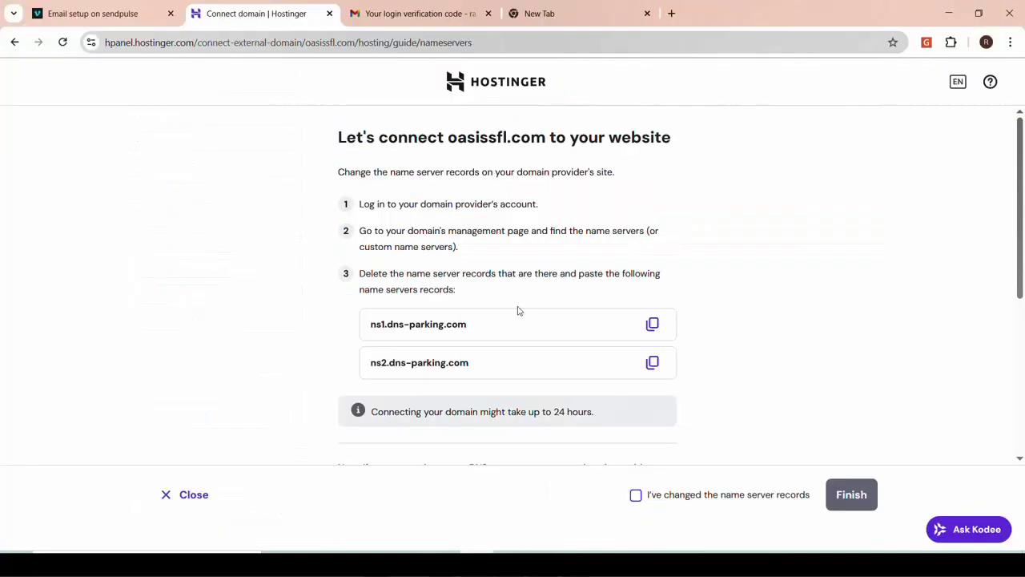
{"action": "left_click", "coordinate": [653, 325]}
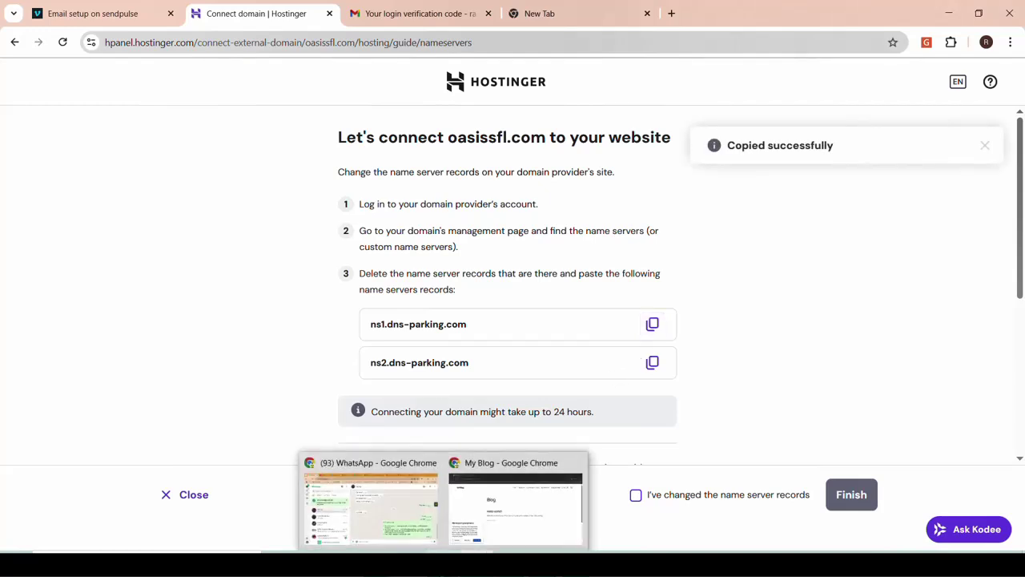
{"action": "left_click", "coordinate": [543, 564]}
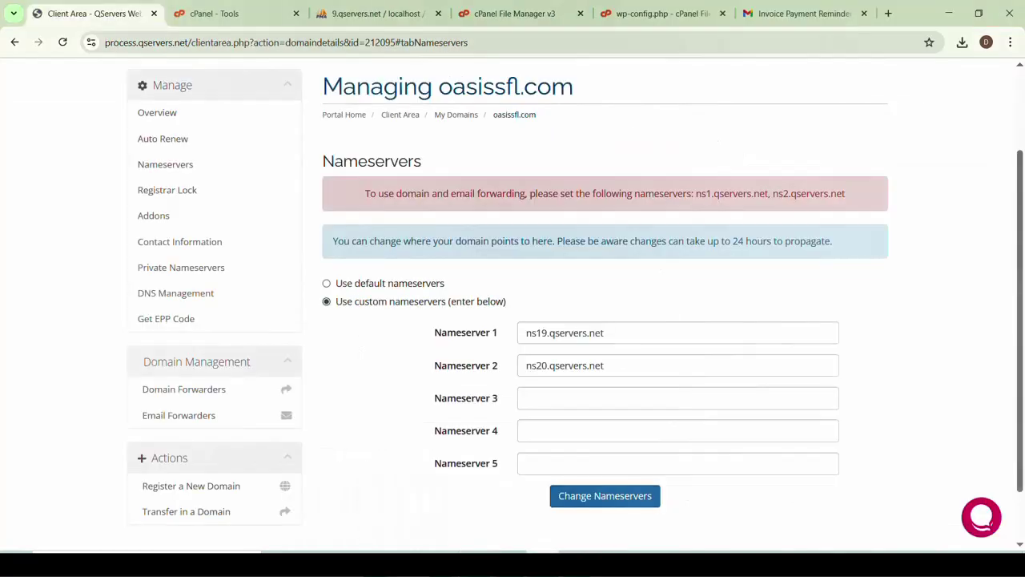
{"action": "left_click", "coordinate": [605, 333]}
{"action": "key", "text": "ctrl+a"}
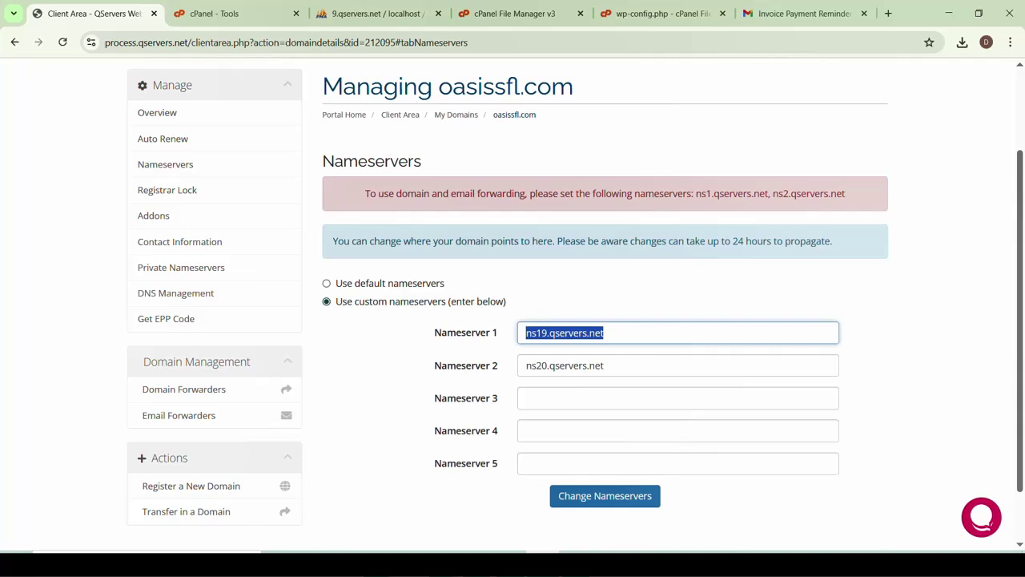
{"action": "key", "text": "ctrl+v"}
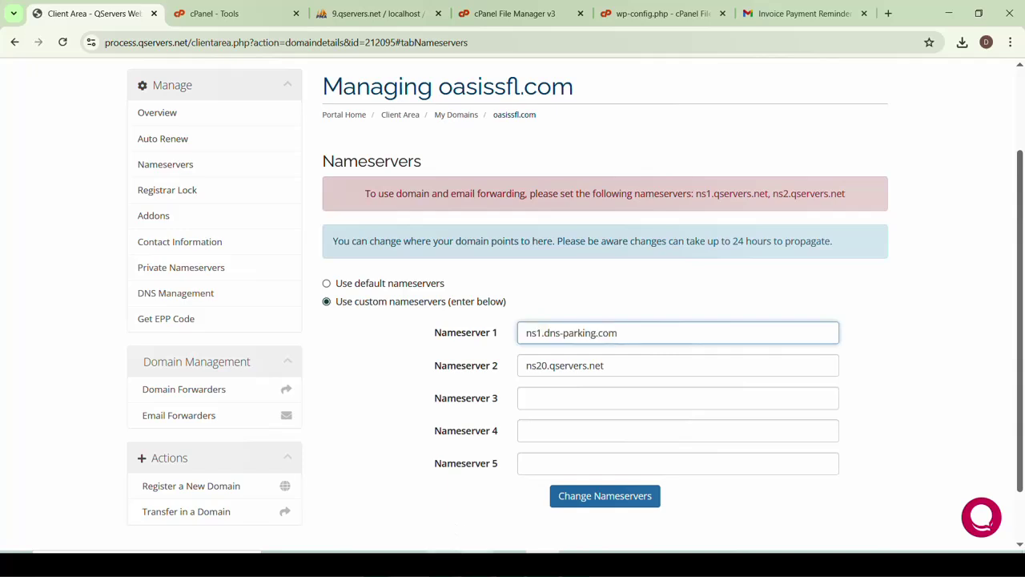
Replace Nameserver 2 with ns2.dns-parking.com and save the nameserver change
{"action": "key", "text": "alt+Tab"}
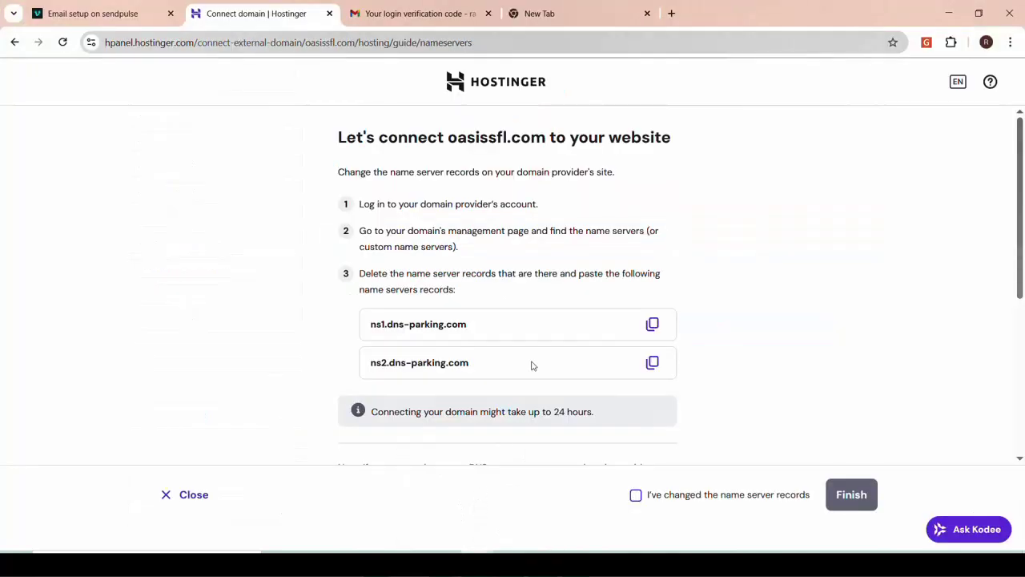
{"action": "left_click", "coordinate": [653, 364]}
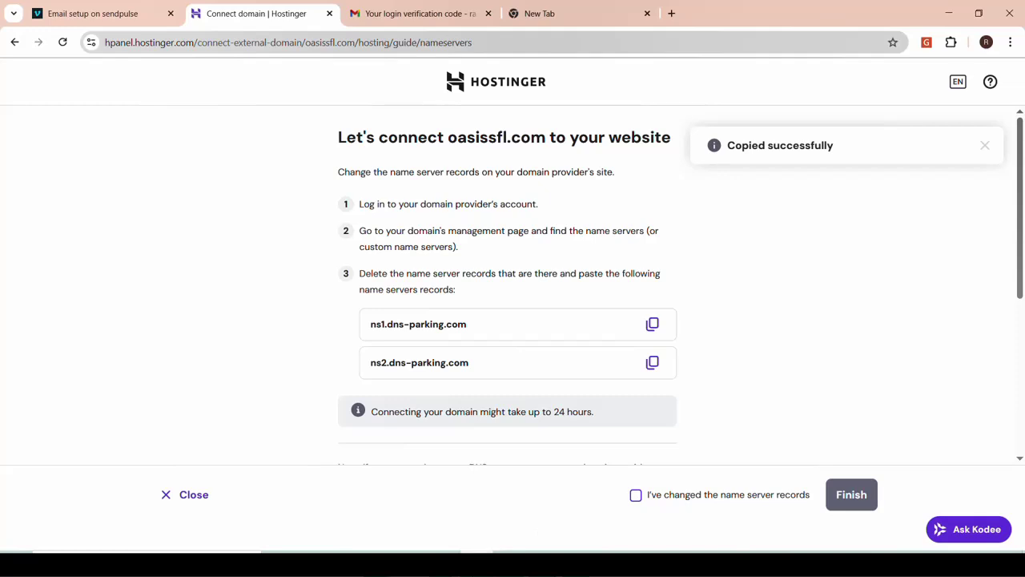
{"action": "key", "text": "alt+Tab"}
{"action": "left_click", "coordinate": [595, 365]}
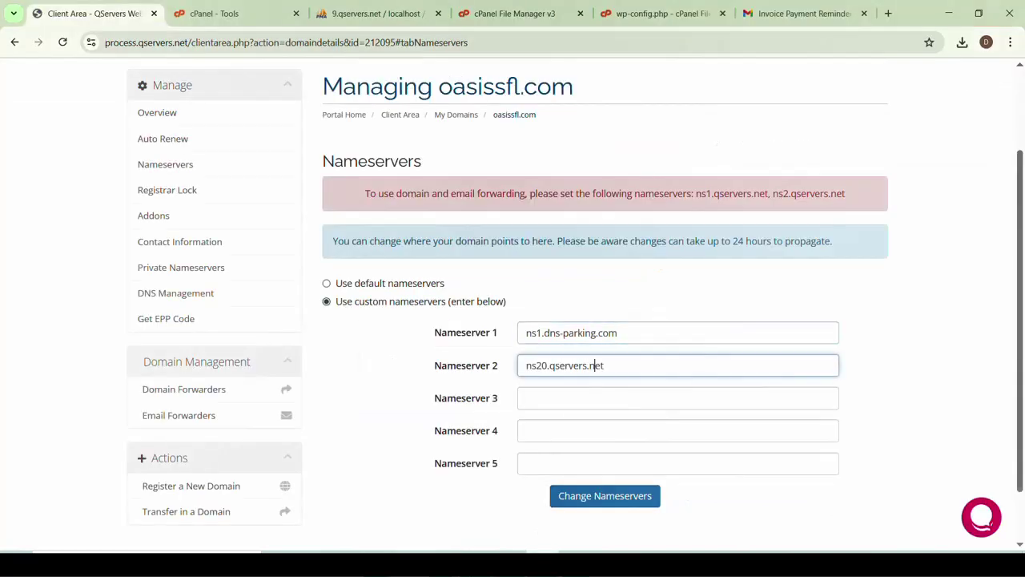
{"action": "key", "text": "ctrl+a"}
{"action": "key", "text": "ctrl+v"}
{"action": "scroll", "coordinate": [694, 490], "scroll_direction": "down", "scroll_amount": 1}
{"action": "left_click", "coordinate": [622, 442]}
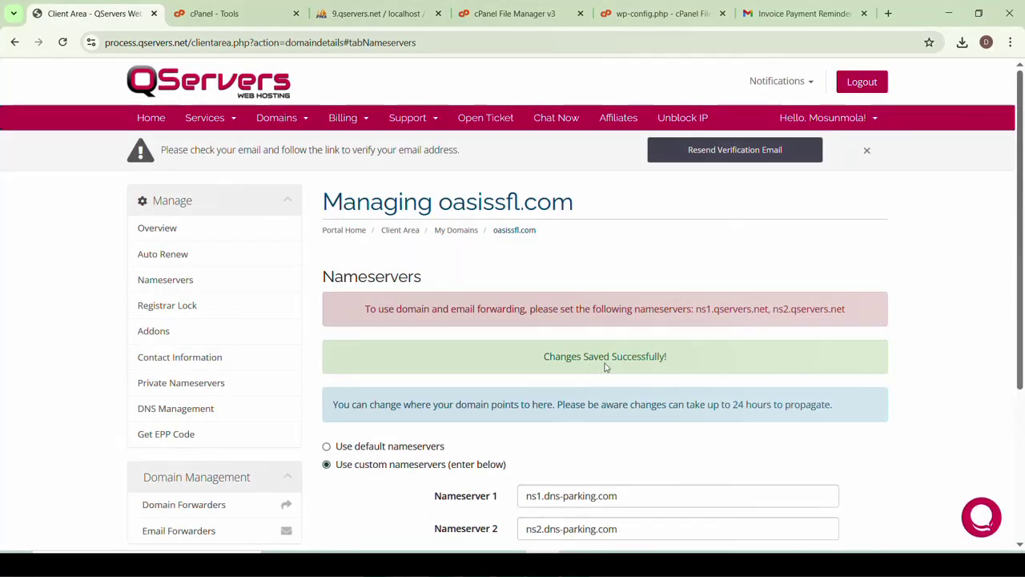
{"action": "scroll", "coordinate": [513, 321], "scroll_direction": "down", "scroll_amount": 3}
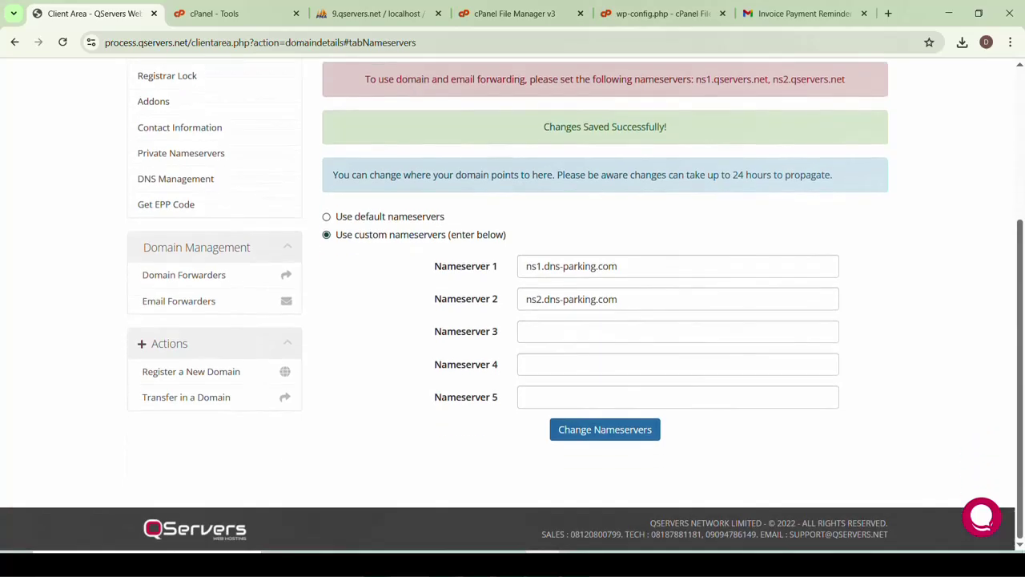
{"action": "scroll", "coordinate": [512, 320], "scroll_direction": "up", "scroll_amount": 3}
{"action": "scroll", "coordinate": [599, 362], "scroll_direction": "down", "scroll_amount": 2}
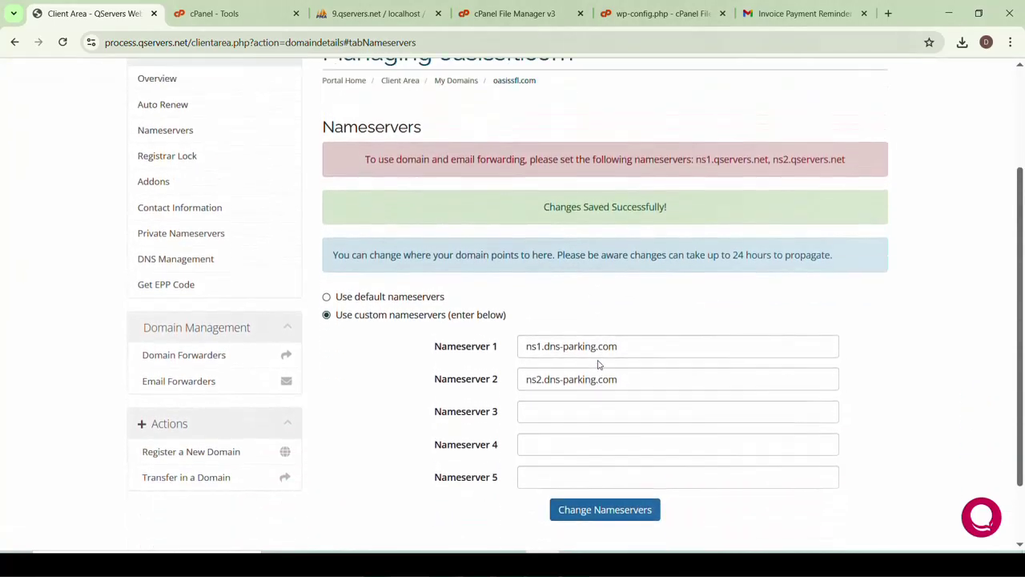
{"action": "scroll", "coordinate": [598, 362], "scroll_direction": "up", "scroll_amount": 1}
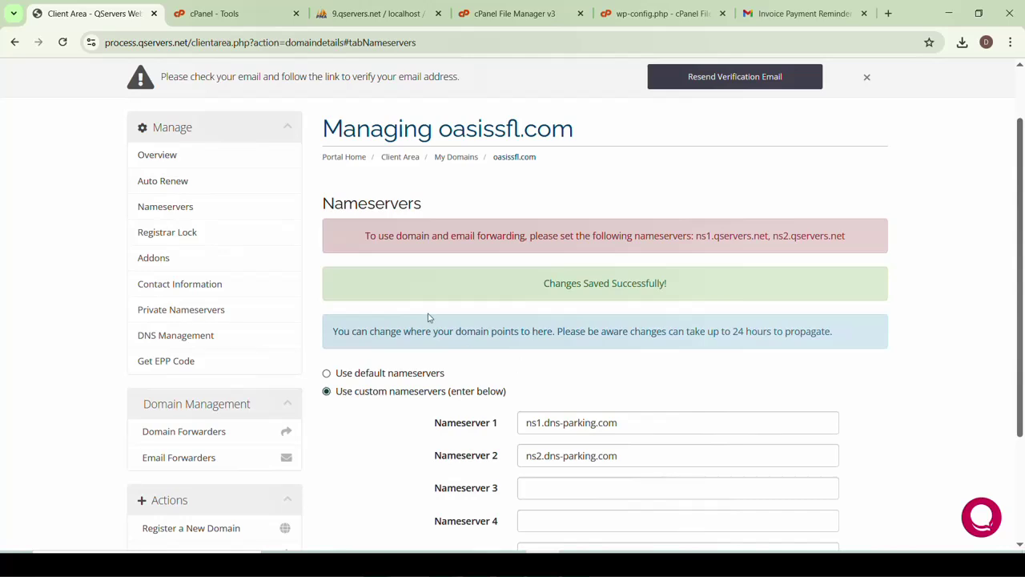
{"action": "scroll", "coordinate": [228, 386], "scroll_direction": "down", "scroll_amount": 2}
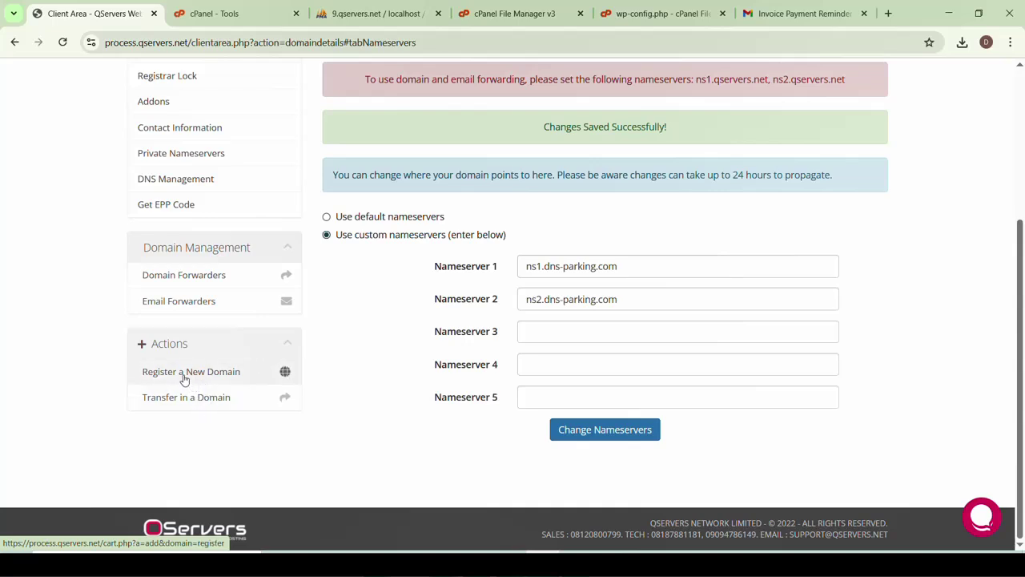
{"action": "scroll", "coordinate": [183, 378], "scroll_direction": "up", "scroll_amount": 2}
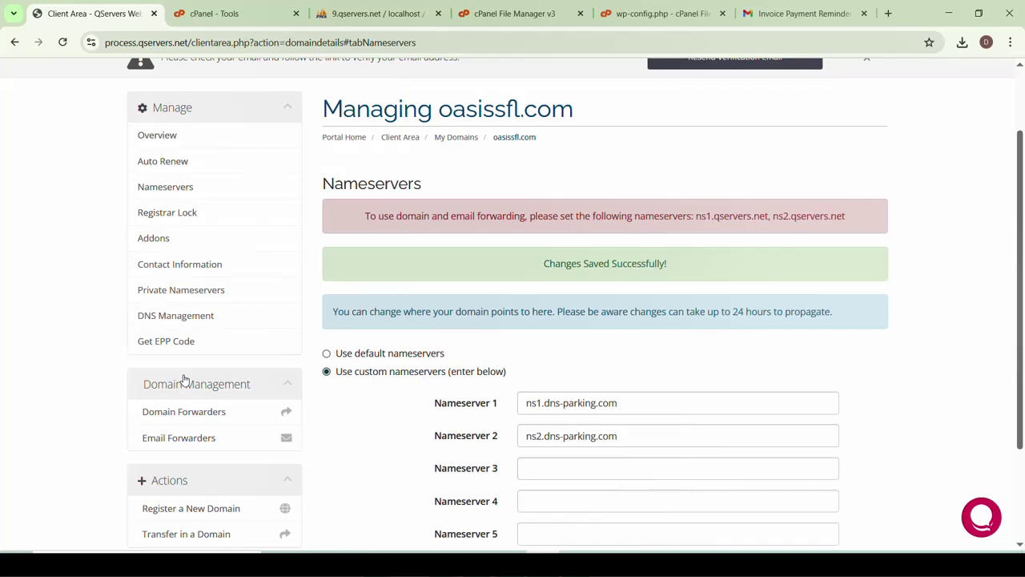
{"action": "scroll", "coordinate": [183, 326], "scroll_direction": "up", "scroll_amount": 1}
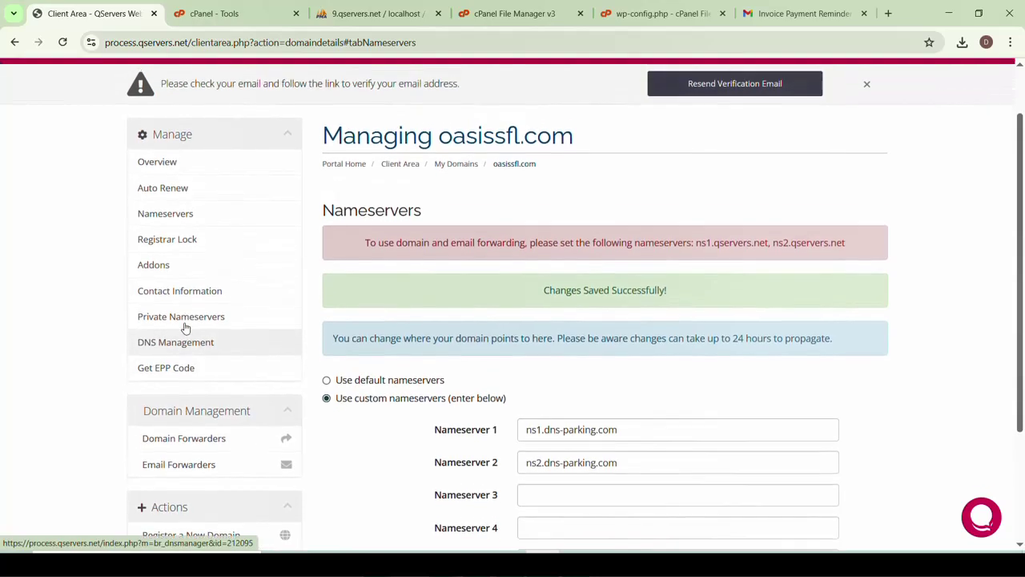
{"action": "scroll", "coordinate": [183, 326], "scroll_direction": "up", "scroll_amount": 1}
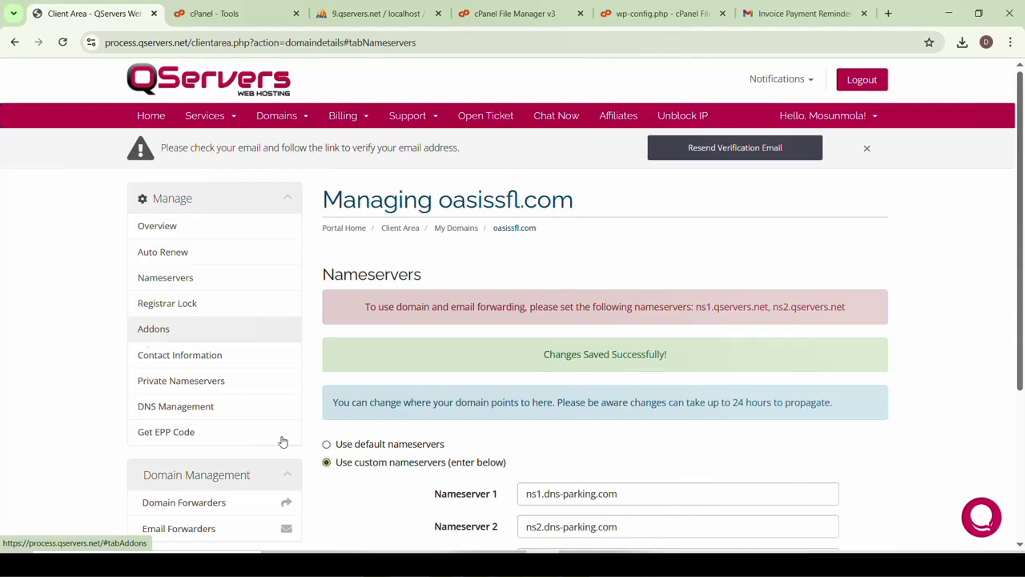
Review oasissfl.com's WHOIS contact information form
{"action": "left_click", "coordinate": [172, 360]}
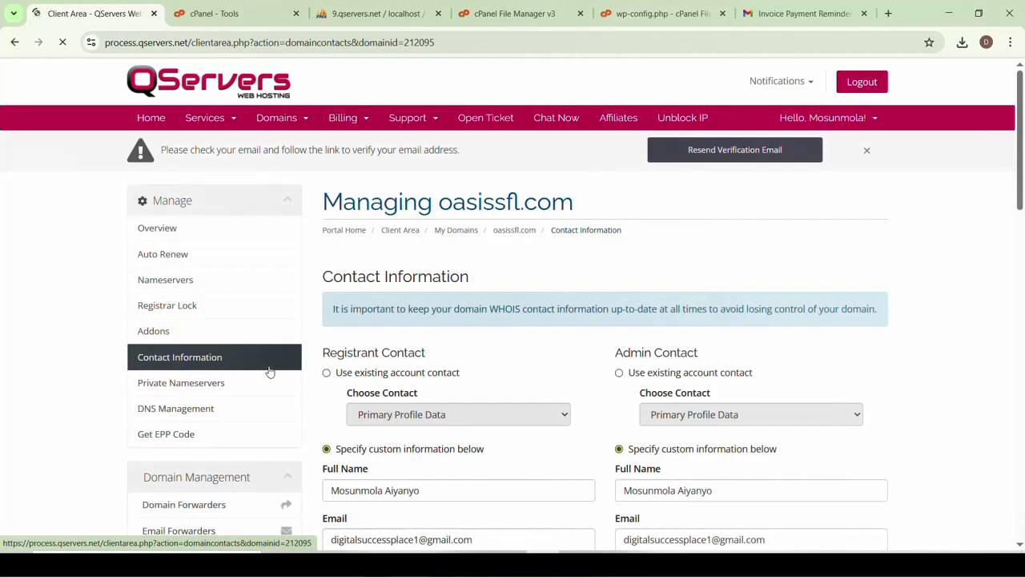
{"action": "scroll", "coordinate": [587, 358], "scroll_direction": "down", "scroll_amount": 5}
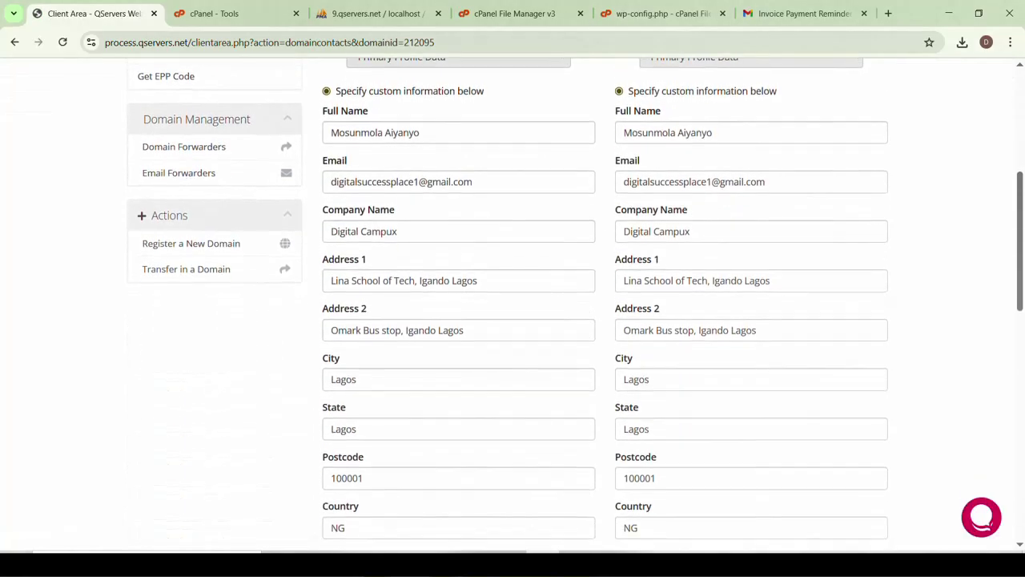
{"action": "scroll", "coordinate": [587, 358], "scroll_direction": "down", "scroll_amount": 6}
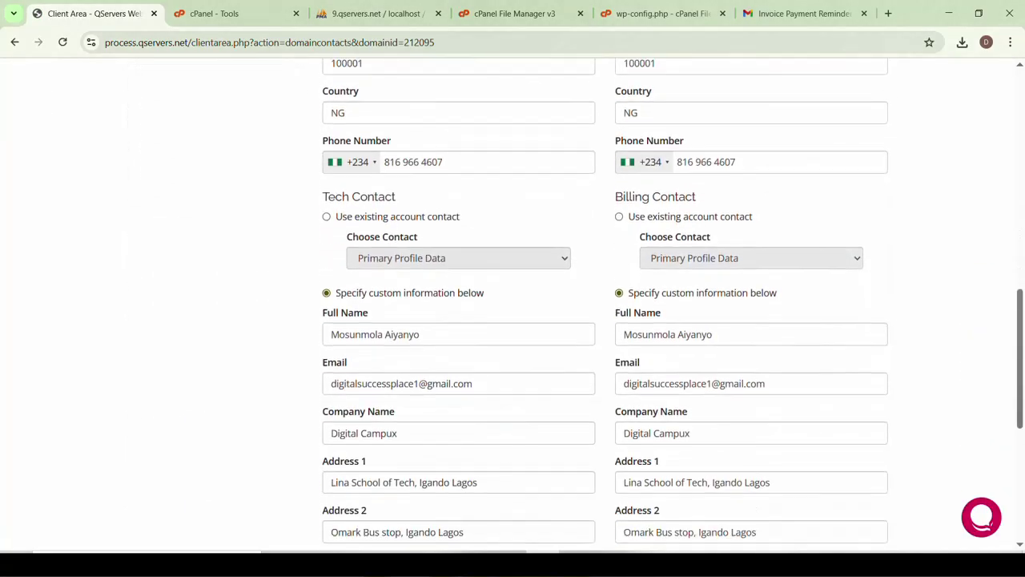
{"action": "scroll", "coordinate": [584, 357], "scroll_direction": "down", "scroll_amount": 4}
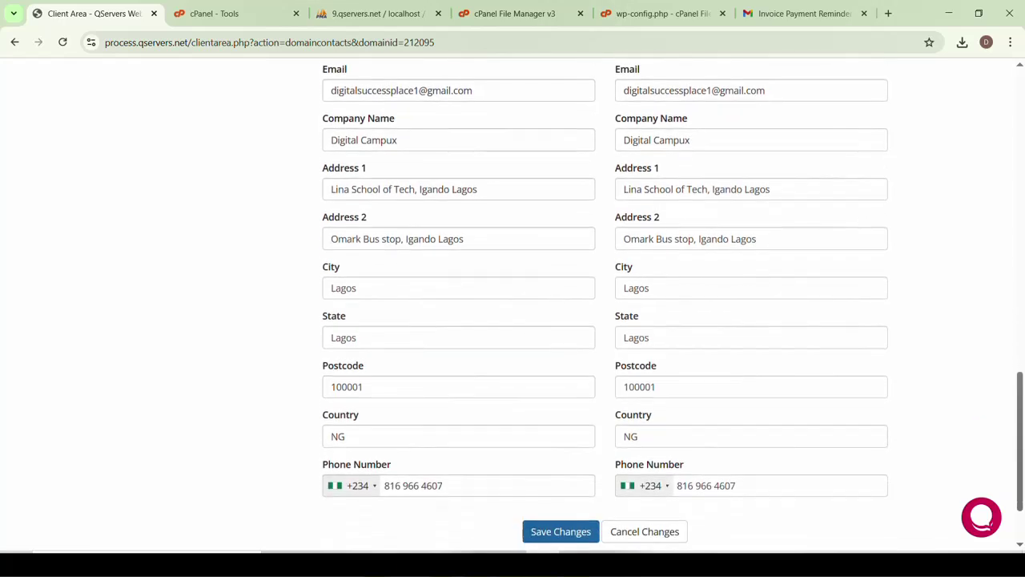
{"action": "scroll", "coordinate": [584, 357], "scroll_direction": "down", "scroll_amount": 1}
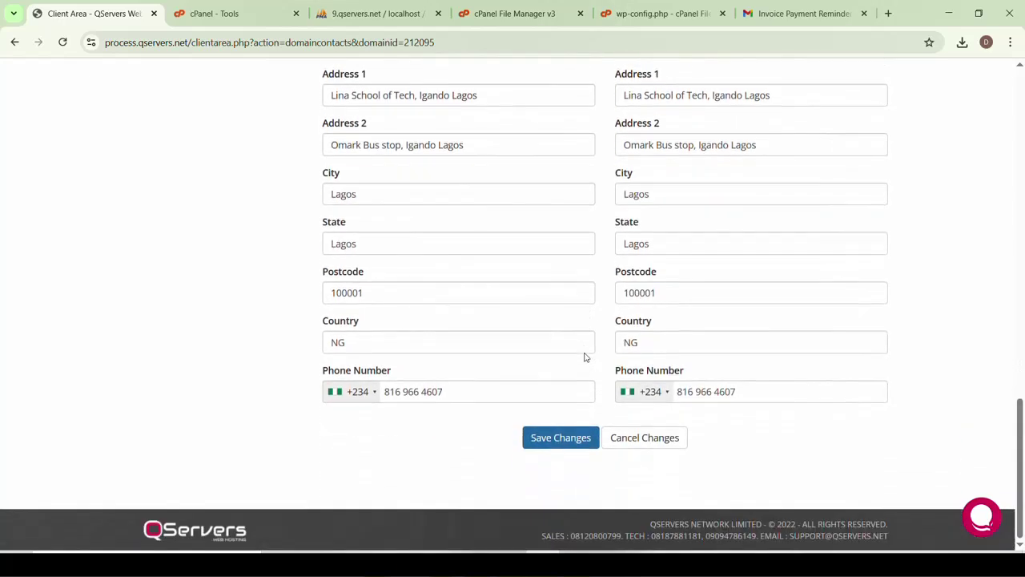
Find and open DNS Management for oasissfl.com
{"action": "key", "text": "ctrl+f"}
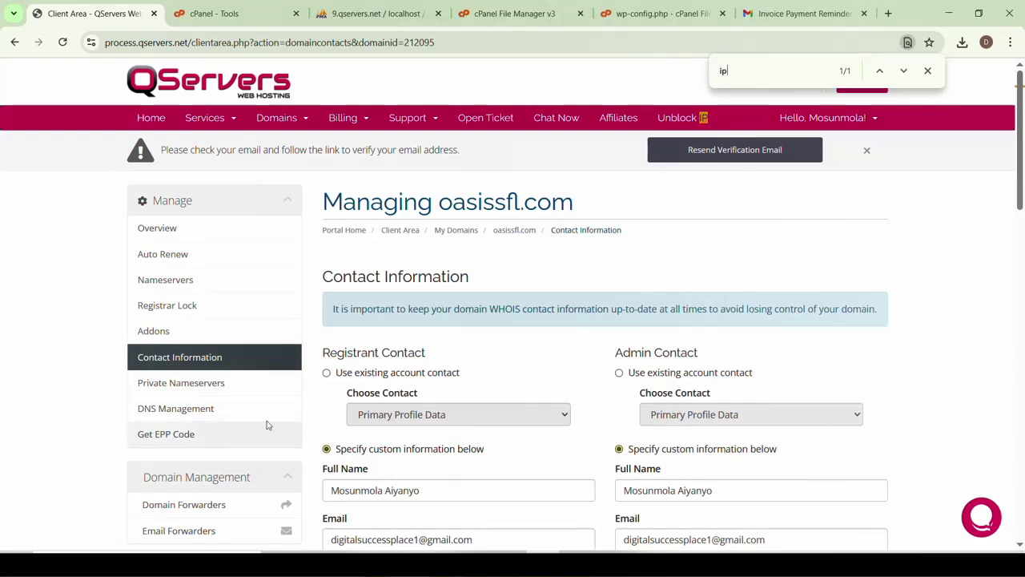
{"action": "left_click", "coordinate": [192, 414]}
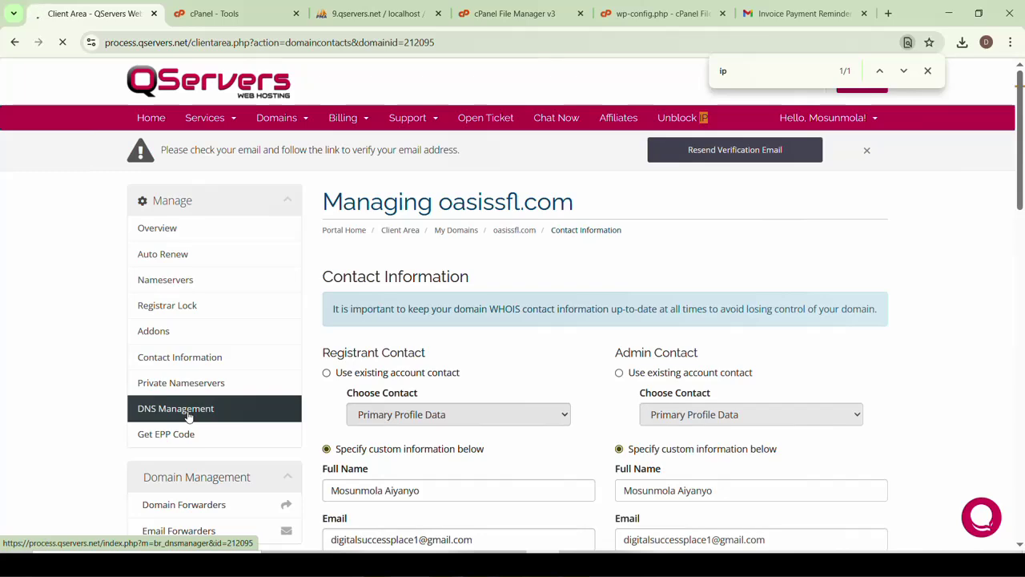
{"action": "scroll", "coordinate": [522, 355], "scroll_direction": "down", "scroll_amount": 8}
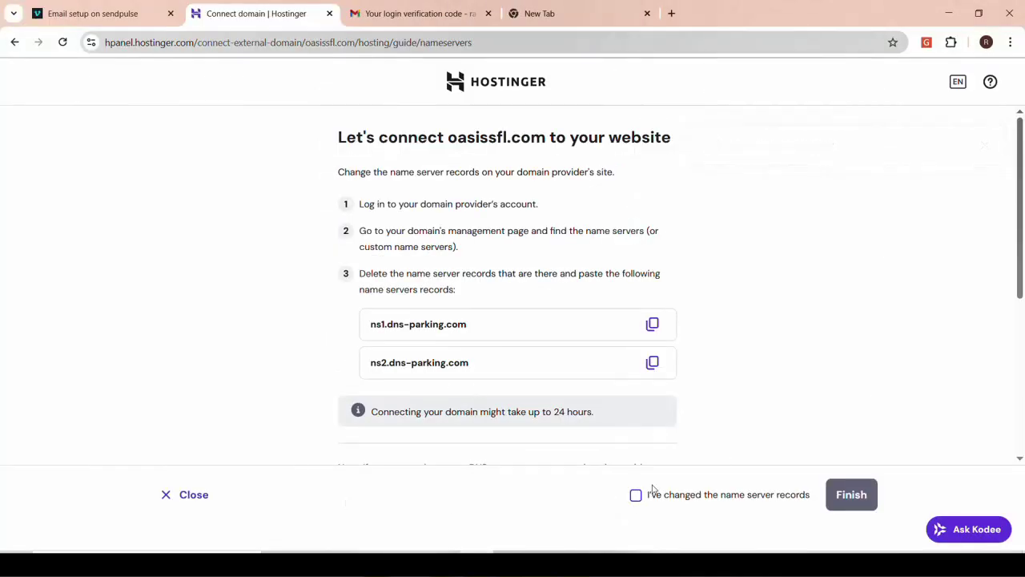
Tick "I've changed the name server records" and finish the oasissfl.com connection
{"action": "left_click", "coordinate": [640, 495]}
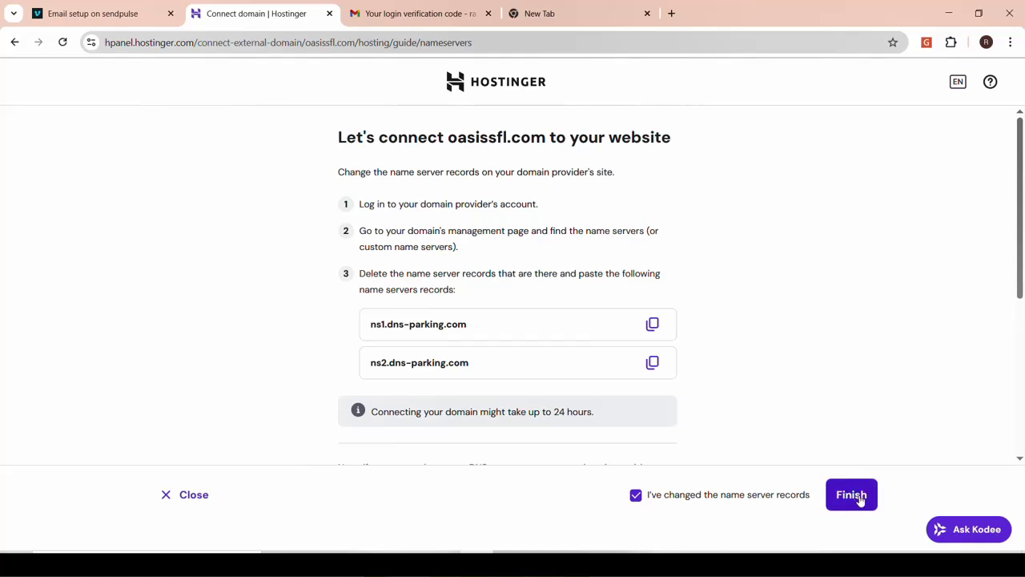
{"action": "left_click", "coordinate": [854, 495]}
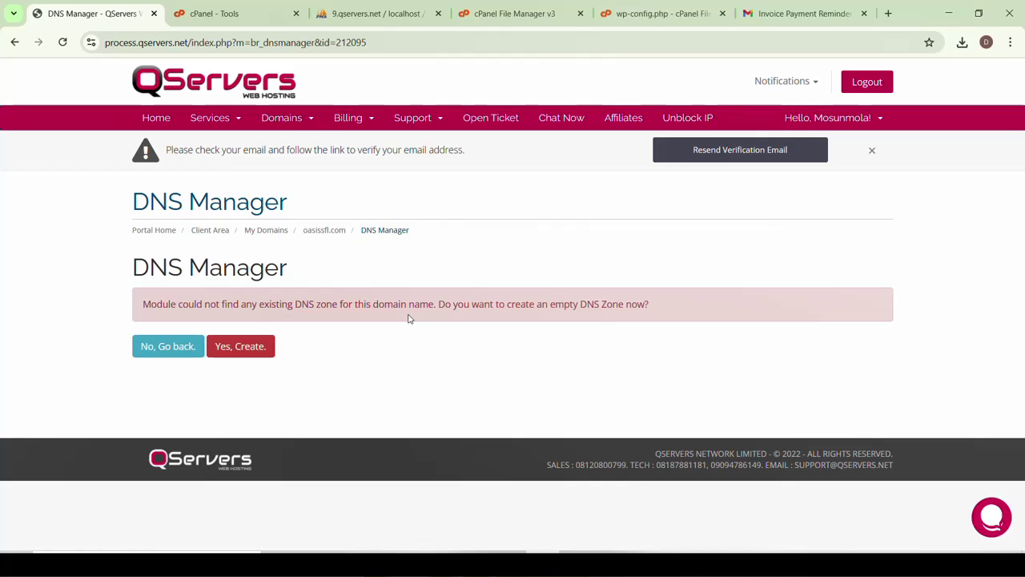
Decline the empty DNS zone and open oasissfl.com's Manage Domain overview
{"action": "left_click", "coordinate": [175, 352]}
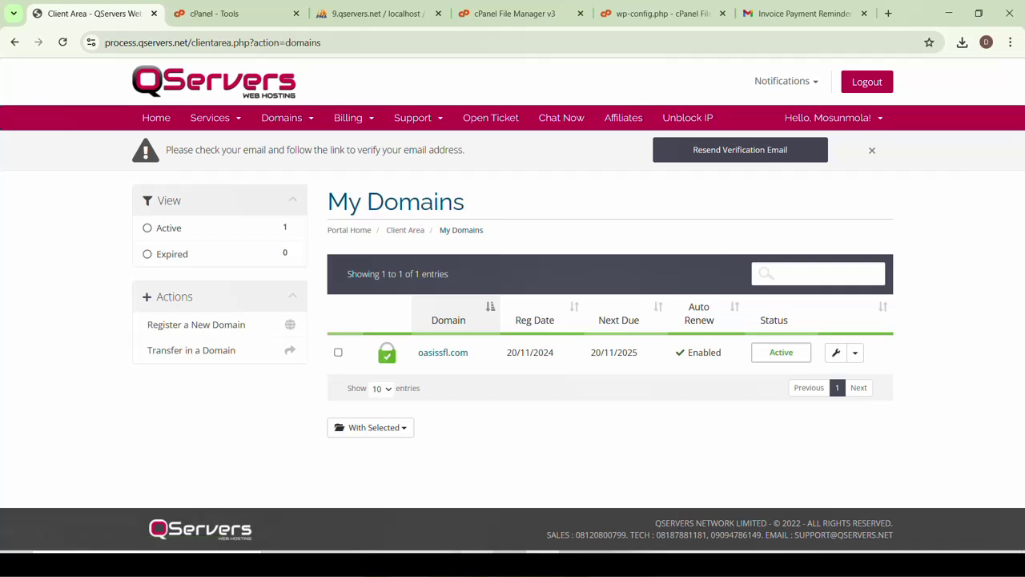
{"action": "left_click", "coordinate": [855, 354]}
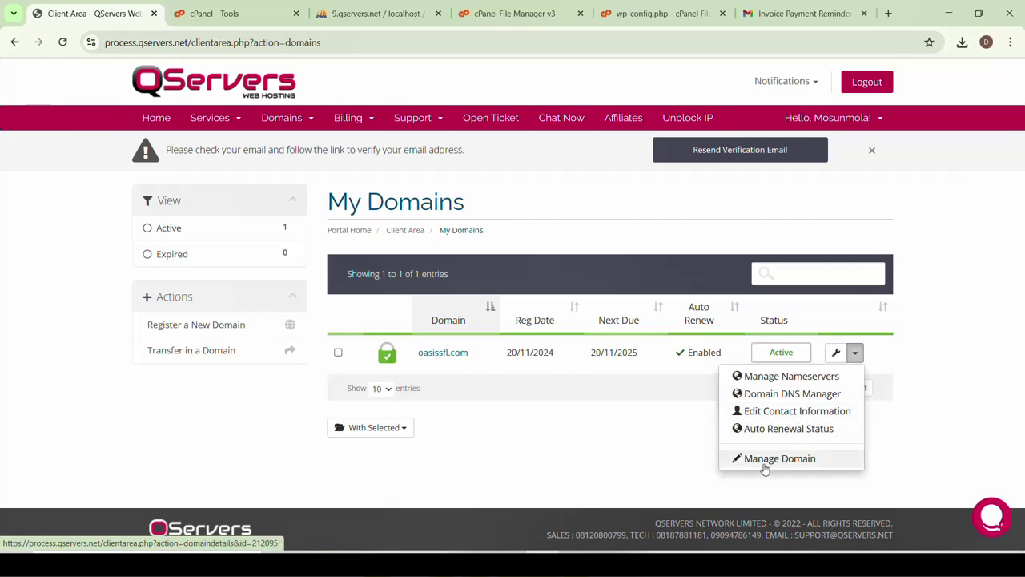
{"action": "left_click", "coordinate": [766, 462]}
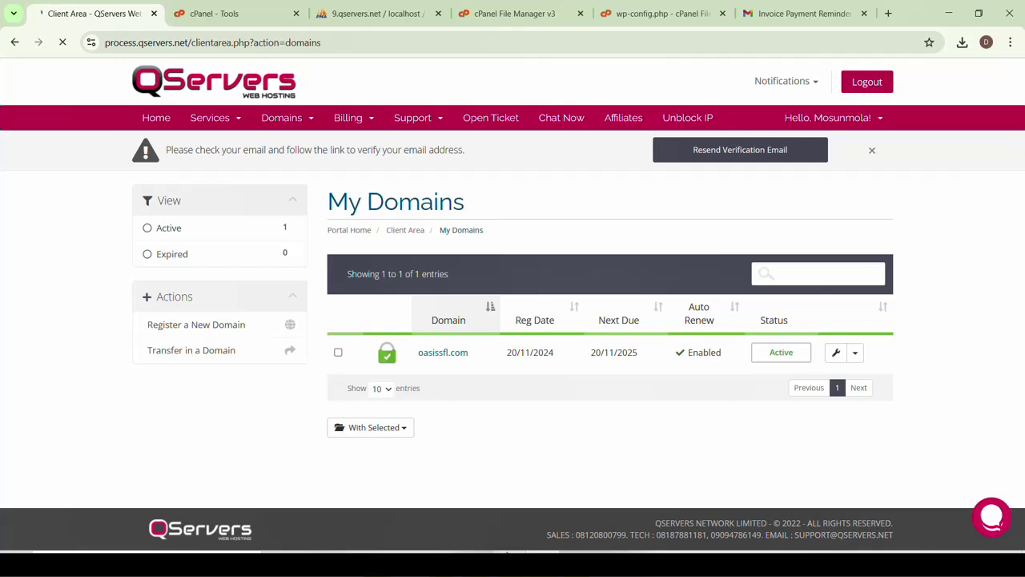
{"action": "scroll", "coordinate": [500, 368], "scroll_direction": "down", "scroll_amount": 2}
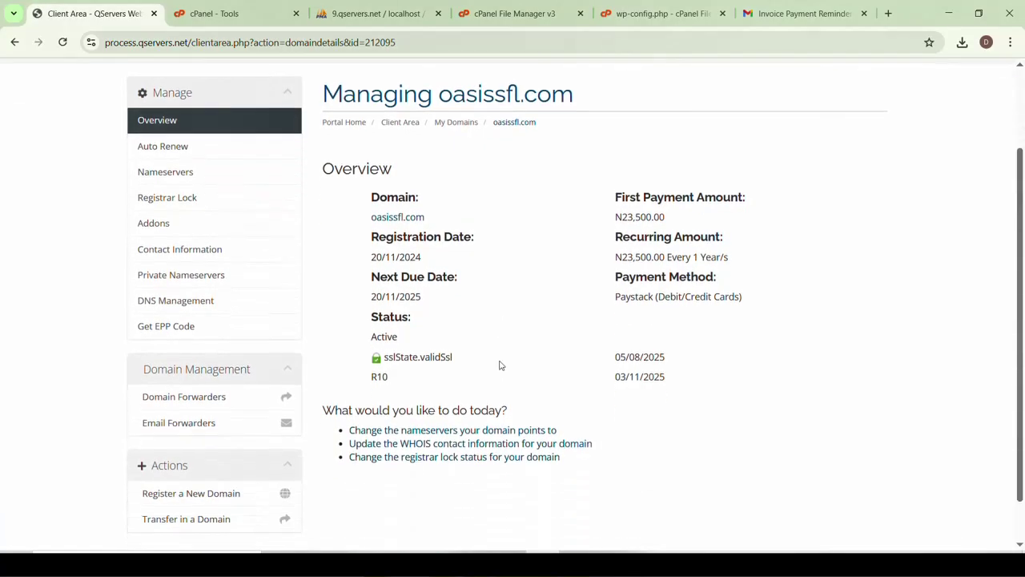
{"action": "scroll", "coordinate": [500, 365], "scroll_direction": "down", "scroll_amount": 1}
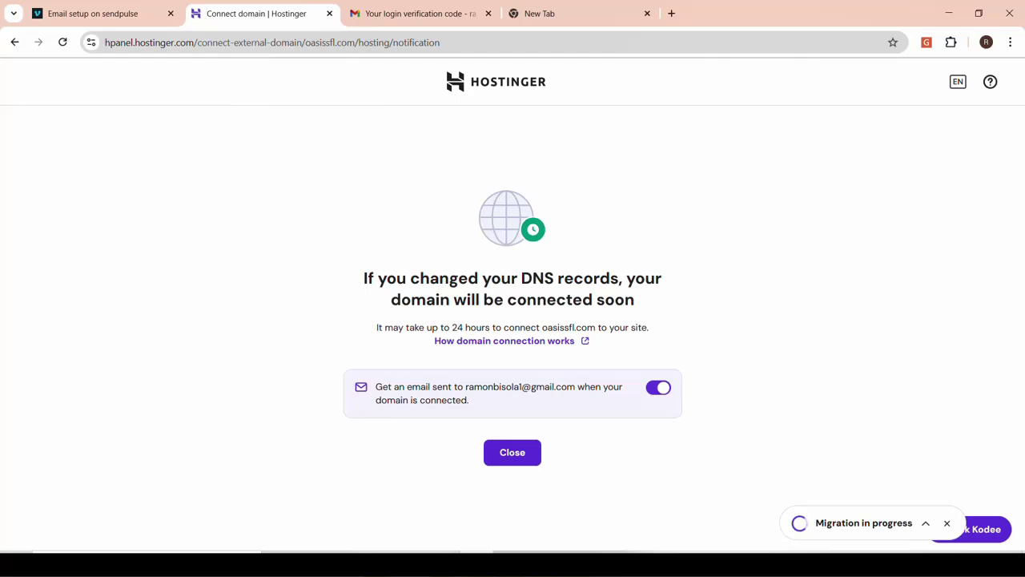
Dismiss the notice, view required nameservers ns1/ns2.dns-parking.com, then go back to DNS / Nameservers
{"action": "left_click", "coordinate": [513, 453]}
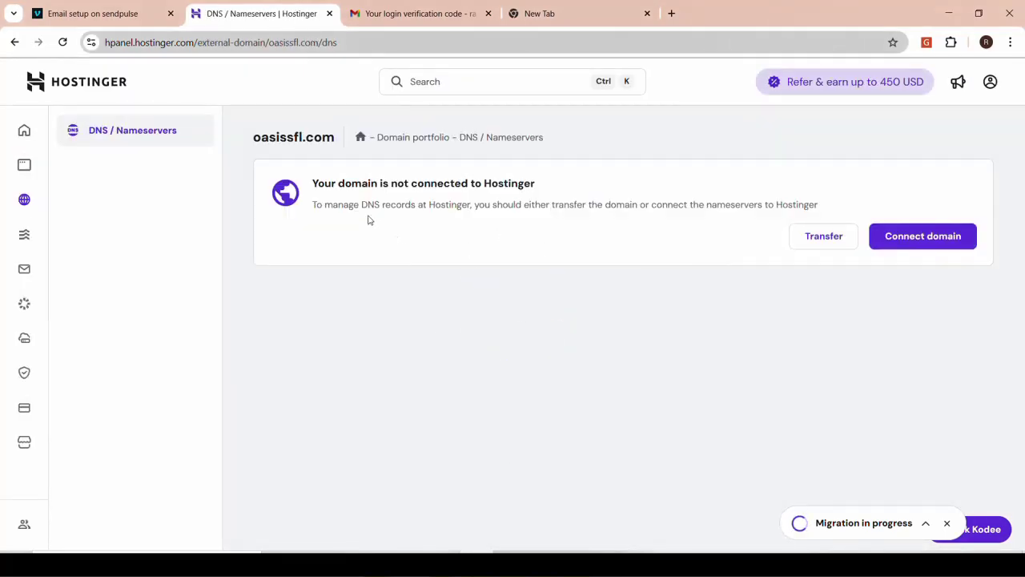
{"action": "left_click", "coordinate": [915, 236]}
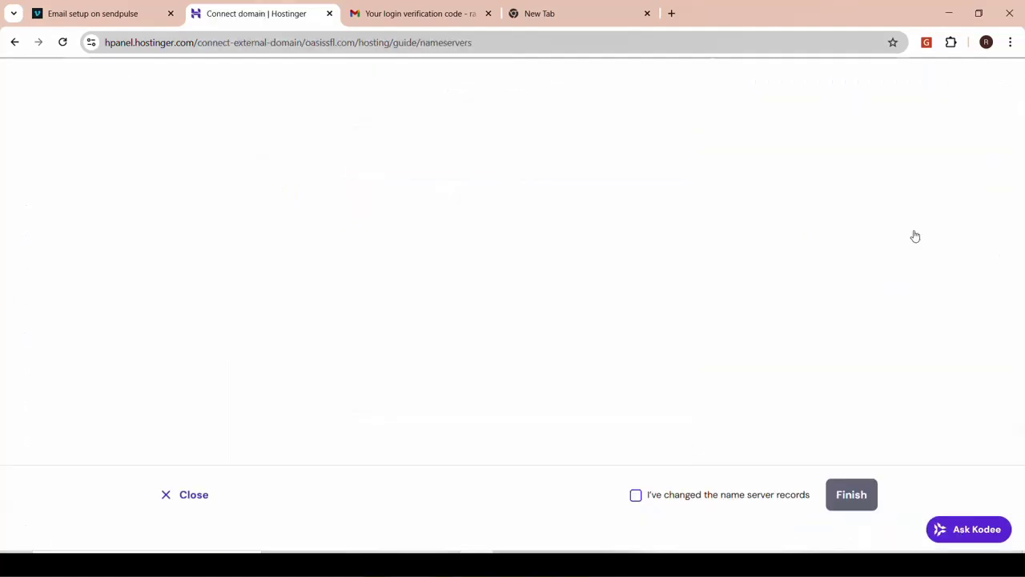
{"action": "scroll", "coordinate": [538, 331], "scroll_direction": "down", "scroll_amount": 3}
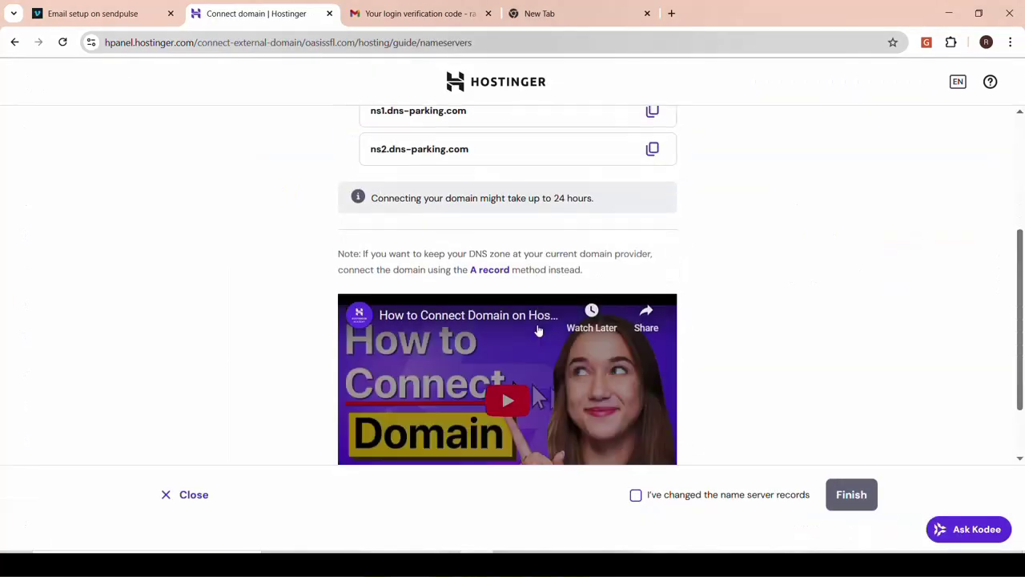
{"action": "scroll", "coordinate": [538, 332], "scroll_direction": "down", "scroll_amount": 1}
{"action": "scroll", "coordinate": [539, 331], "scroll_direction": "up", "scroll_amount": 4}
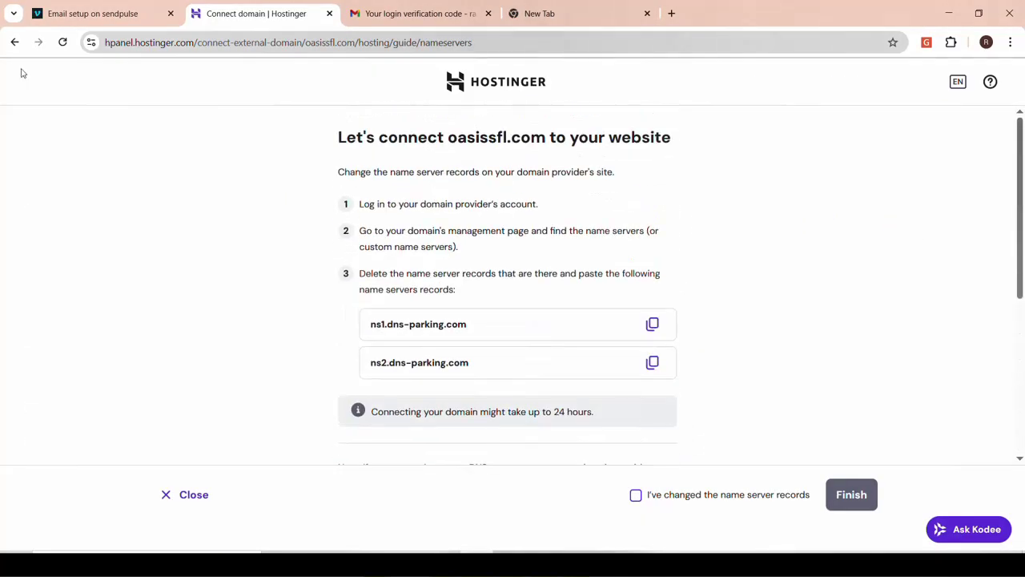
{"action": "left_click", "coordinate": [15, 42]}
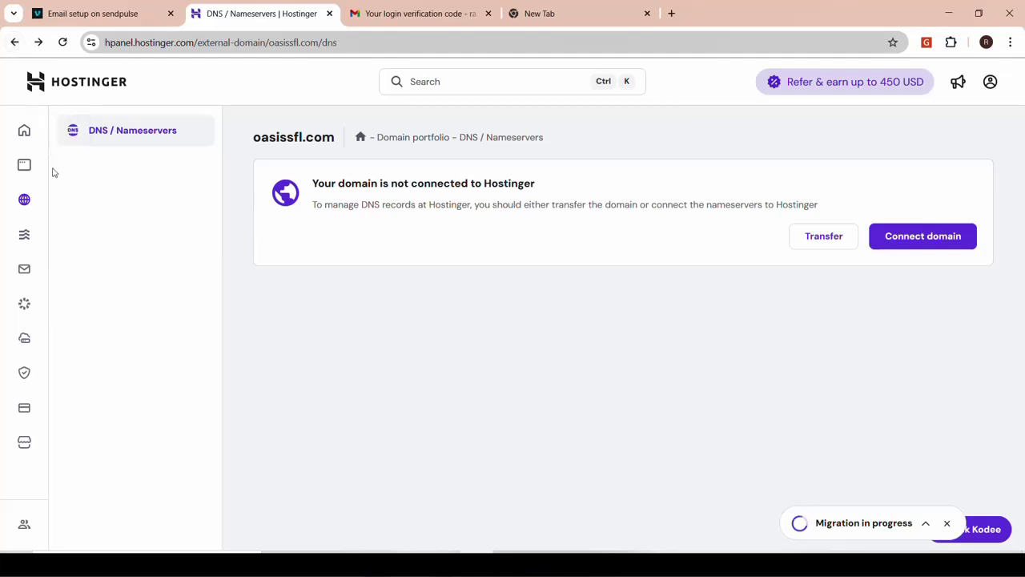
Open the Domains flyout, then switch to the WordPress Plugins browser window
{"action": "left_click", "coordinate": [25, 200]}
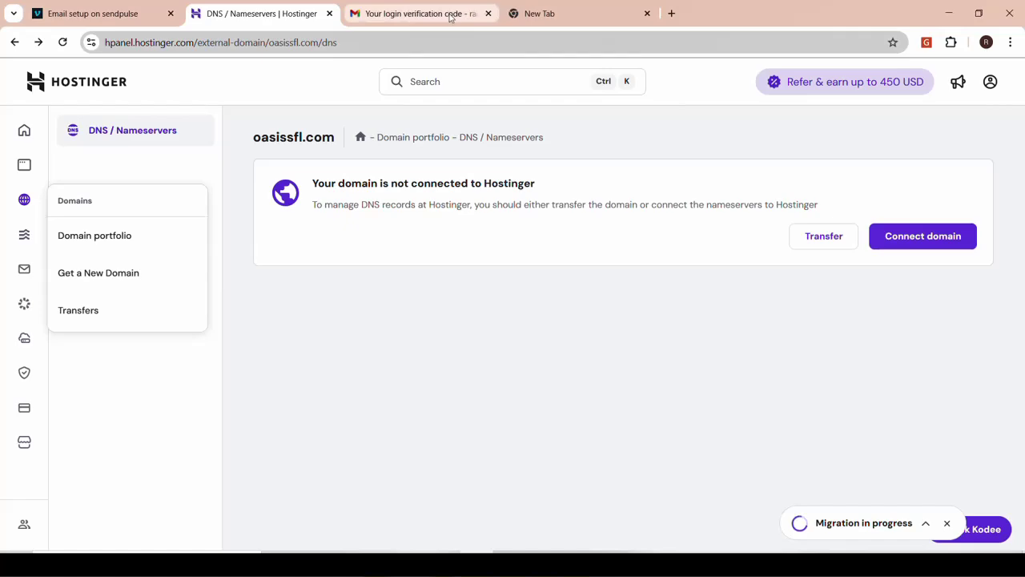
{"action": "mouse_move", "coordinate": [443, 564]}
{"action": "left_click", "coordinate": [379, 525]}
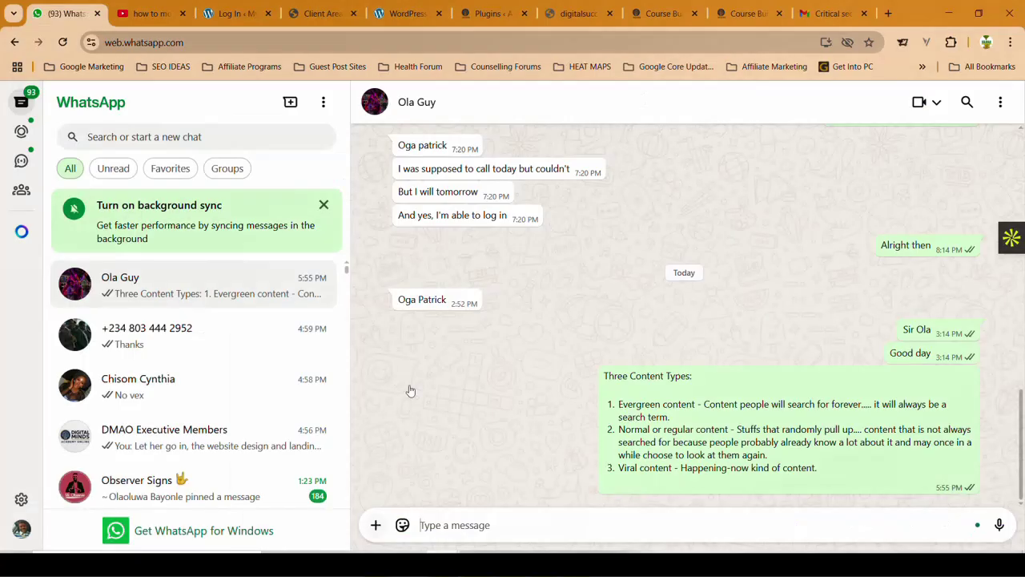
{"action": "left_click", "coordinate": [498, 22]}
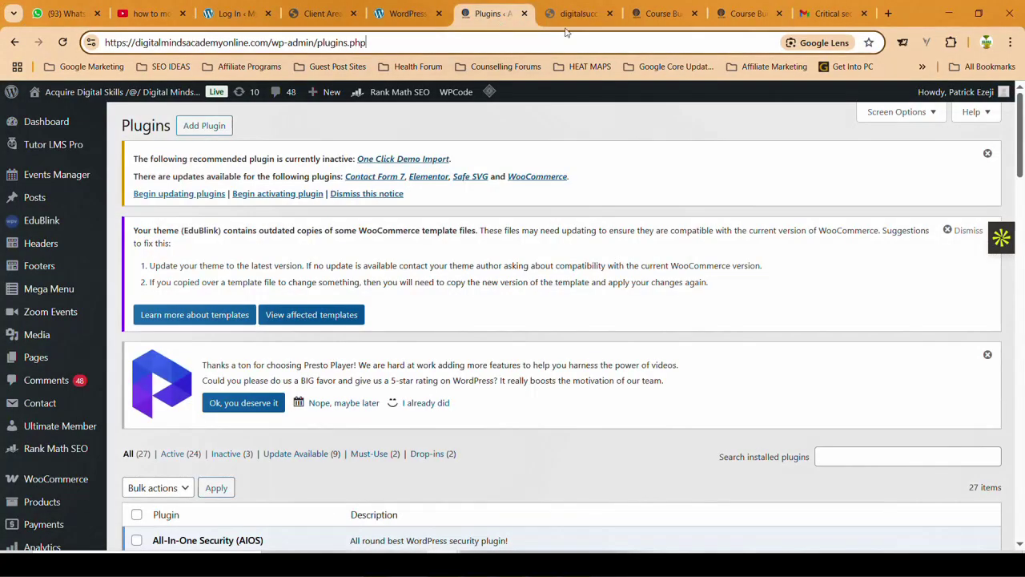
Load oasissfl.com in a new Chrome tab, then return to the Hostinger DNS / Nameservers tab
{"action": "left_click", "coordinate": [319, 16]}
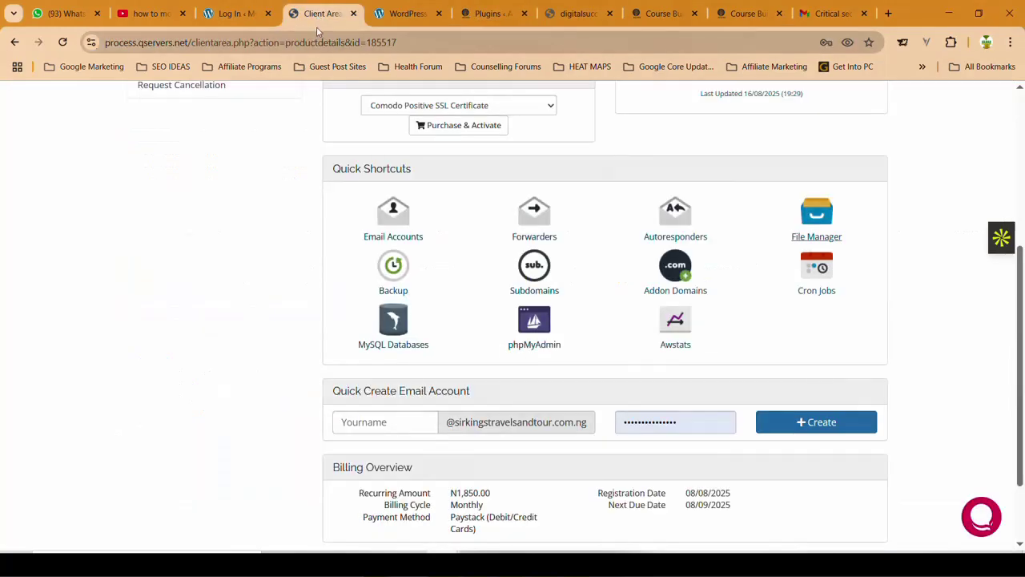
{"action": "left_click", "coordinate": [317, 40]}
{"action": "type", "text": "oasissfl.com"}
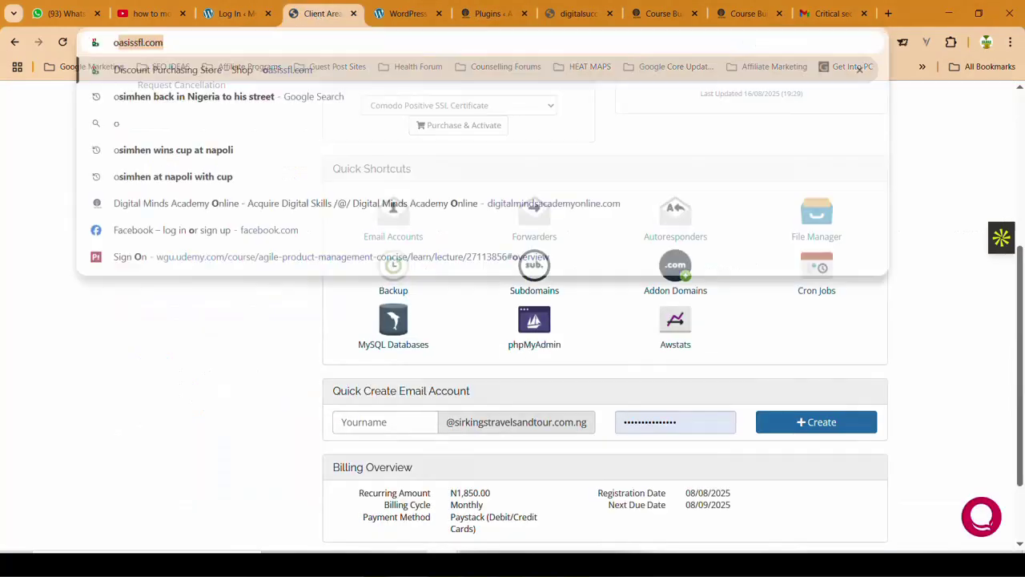
{"action": "key", "text": "ctrl+a"}
{"action": "key", "text": "BackSpace"}
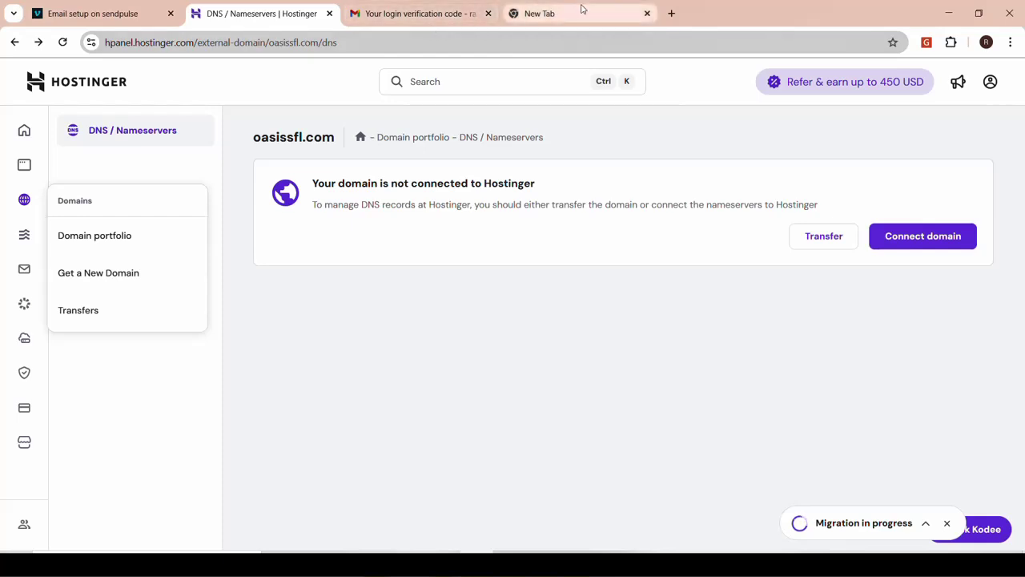
{"action": "left_click", "coordinate": [561, 14]}
{"action": "key", "text": "ctrl+v"}
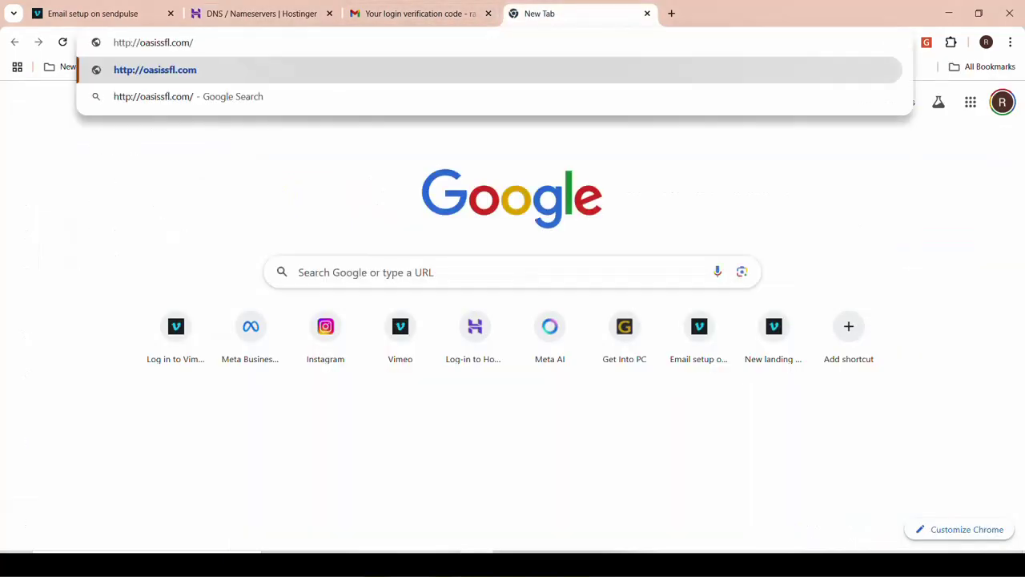
{"action": "key", "text": "Return"}
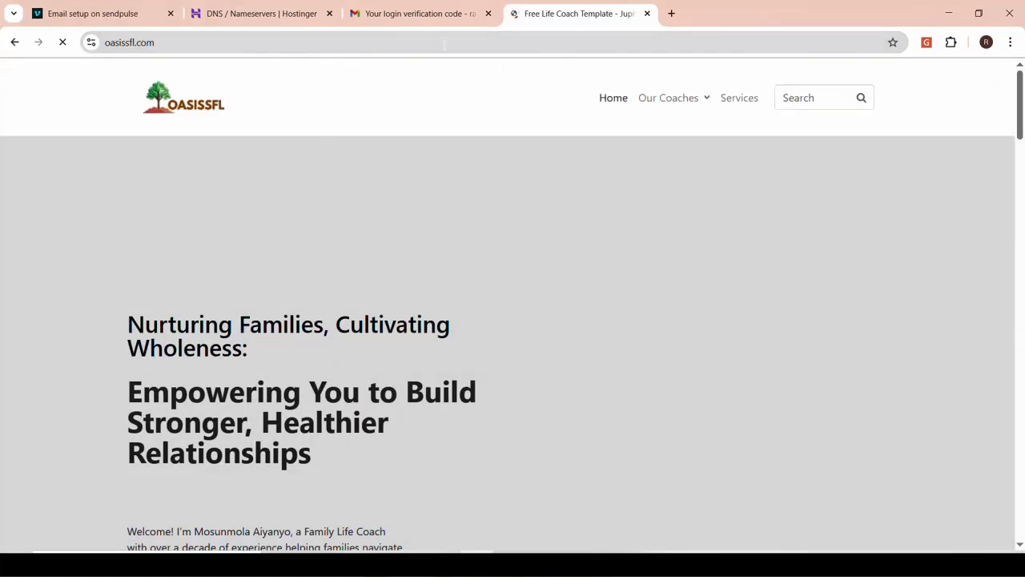
{"action": "left_click", "coordinate": [298, 21]}
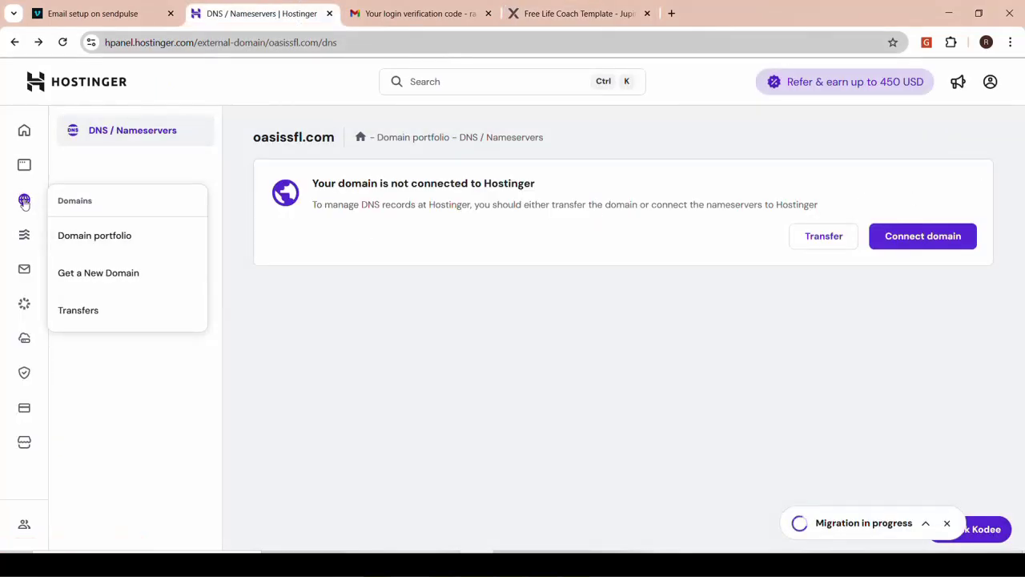
Go to the hPanel home and open the websites list
{"action": "mouse_move", "coordinate": [24, 170]}
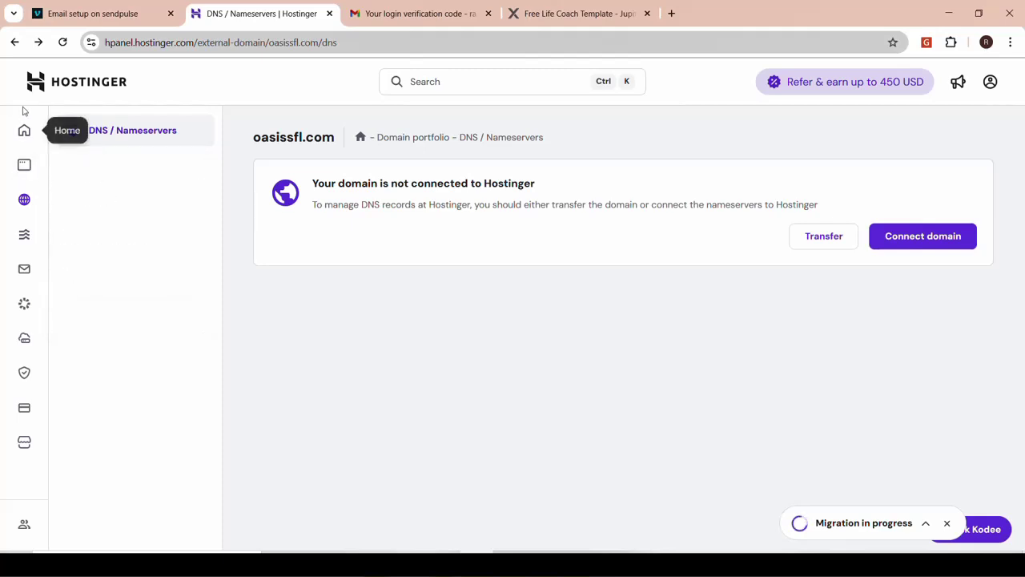
{"action": "left_click", "coordinate": [24, 133]}
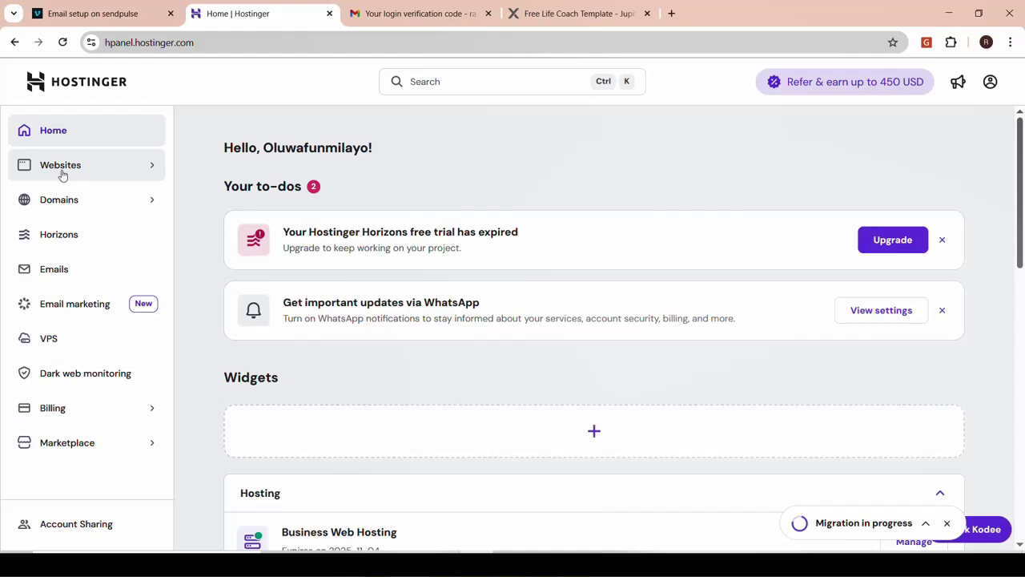
{"action": "left_click", "coordinate": [63, 172]}
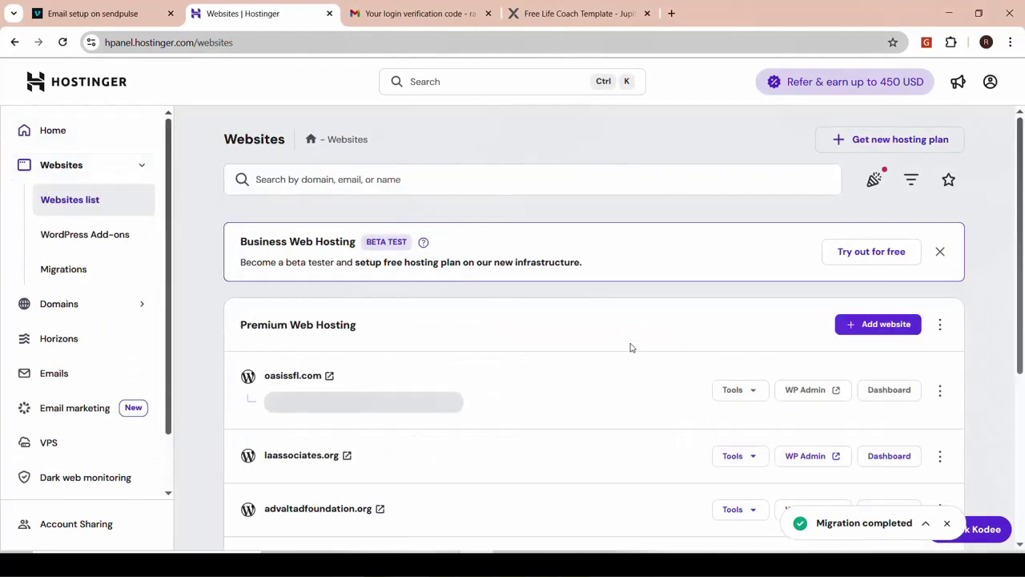
{"action": "scroll", "coordinate": [630, 347], "scroll_direction": "down", "scroll_amount": 2}
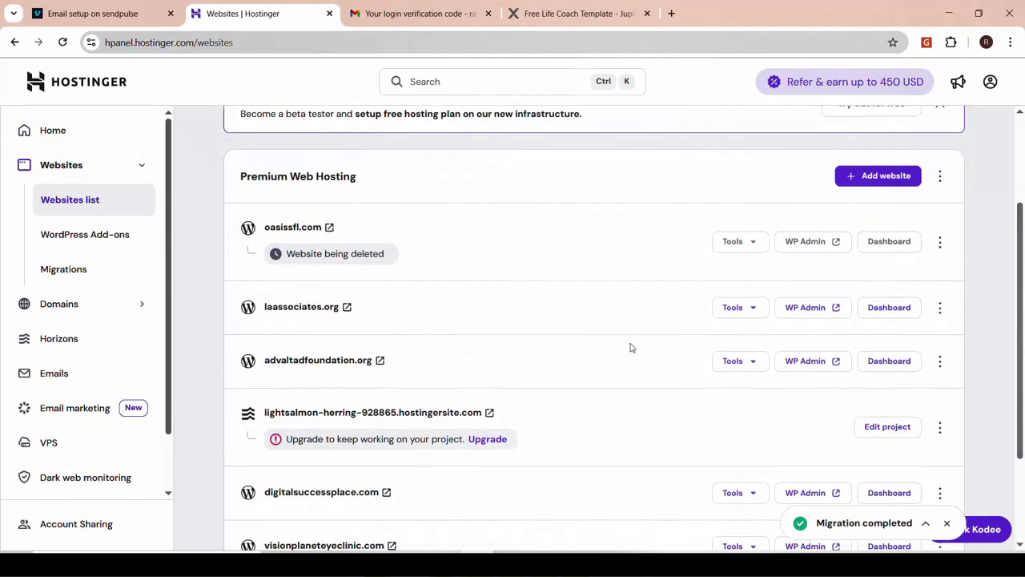
{"action": "scroll", "coordinate": [630, 348], "scroll_direction": "down", "scroll_amount": 2}
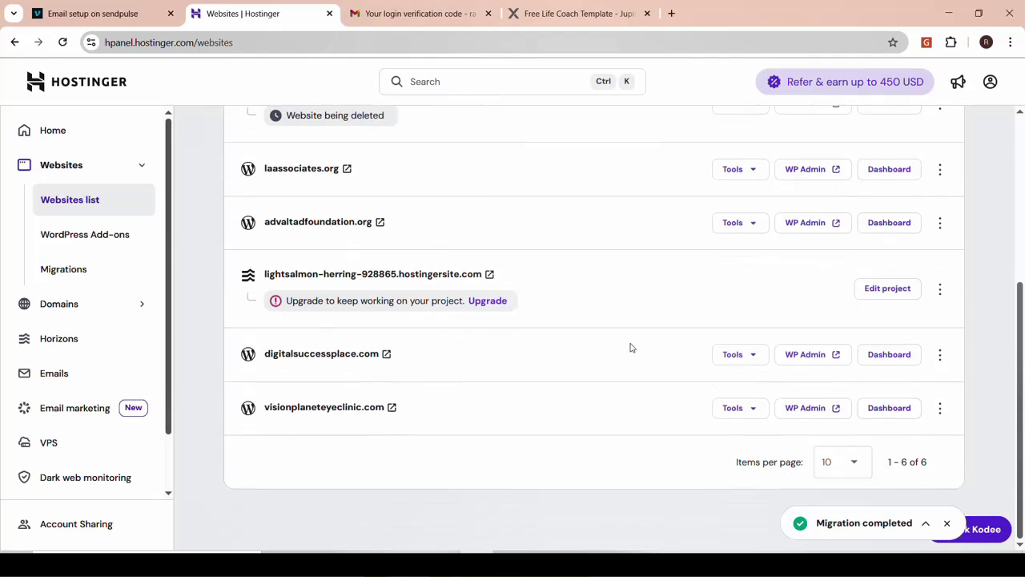
{"action": "scroll", "coordinate": [631, 348], "scroll_direction": "up", "scroll_amount": 3}
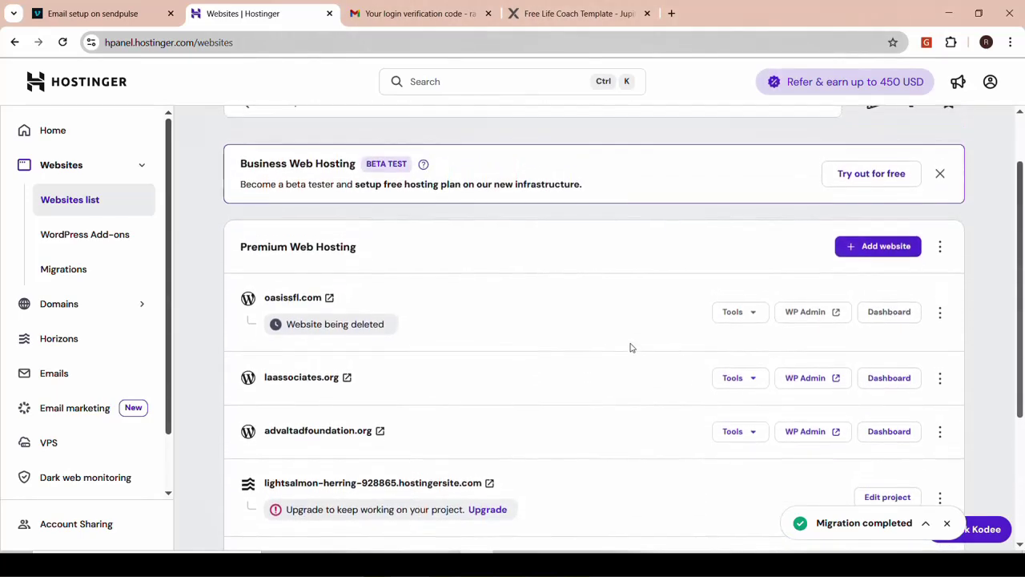
{"action": "scroll", "coordinate": [631, 348], "scroll_direction": "down", "scroll_amount": 3}
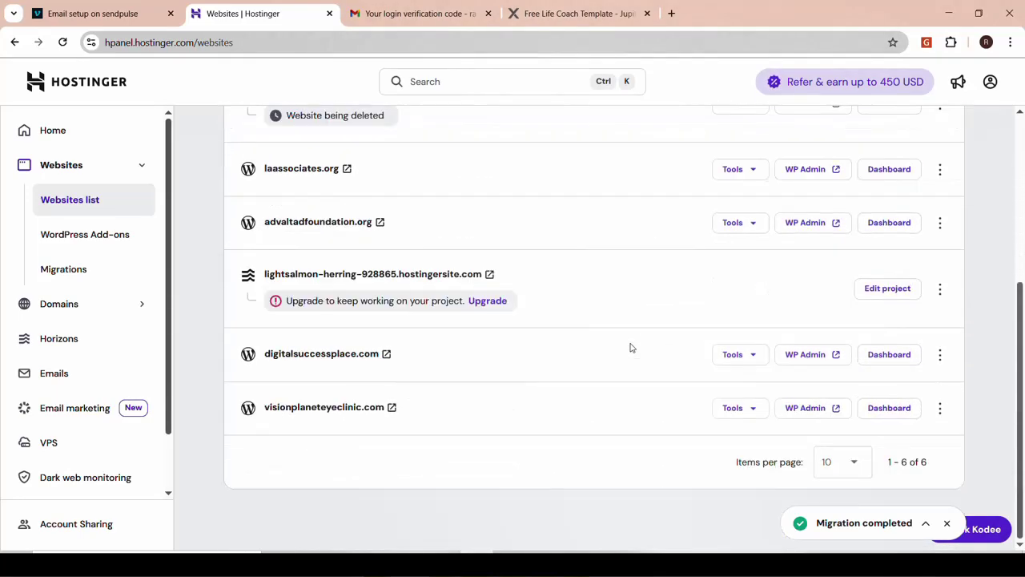
{"action": "scroll", "coordinate": [632, 347], "scroll_direction": "up", "scroll_amount": 1}
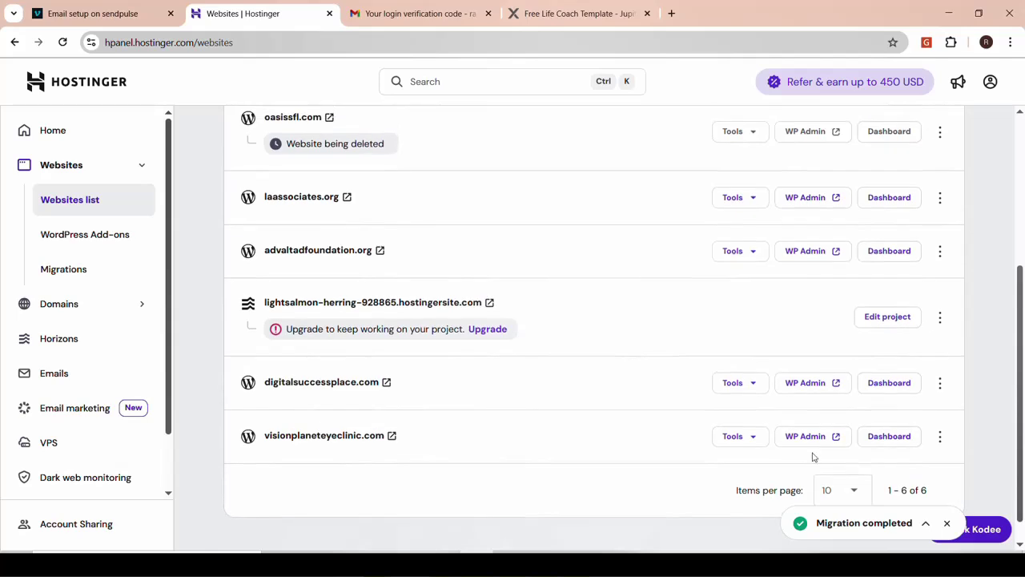
Expand the migration completed notice, preview the migrated oasissfl.com site, and reload the websites list
{"action": "left_click", "coordinate": [925, 523]}
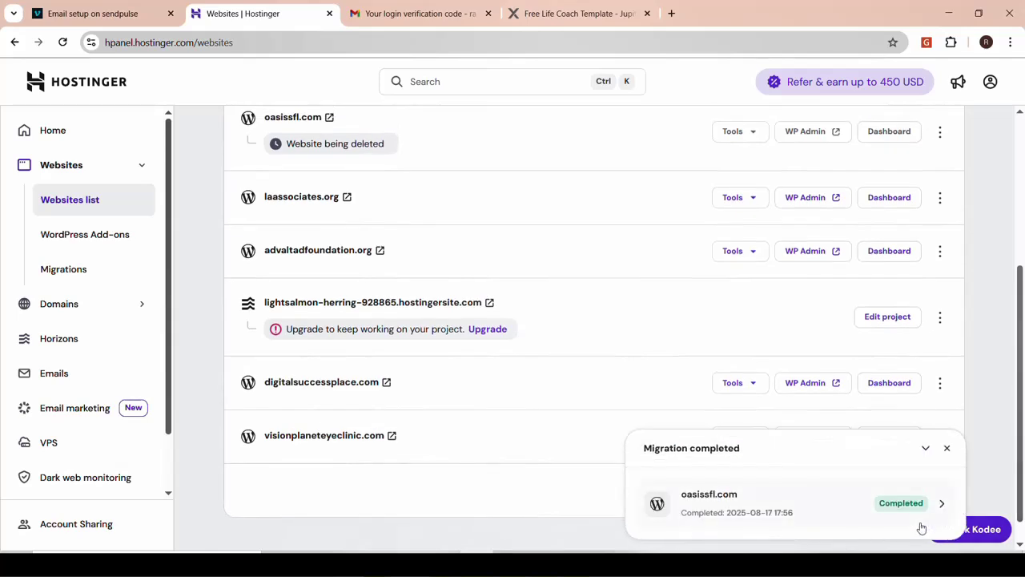
{"action": "left_click", "coordinate": [939, 505]}
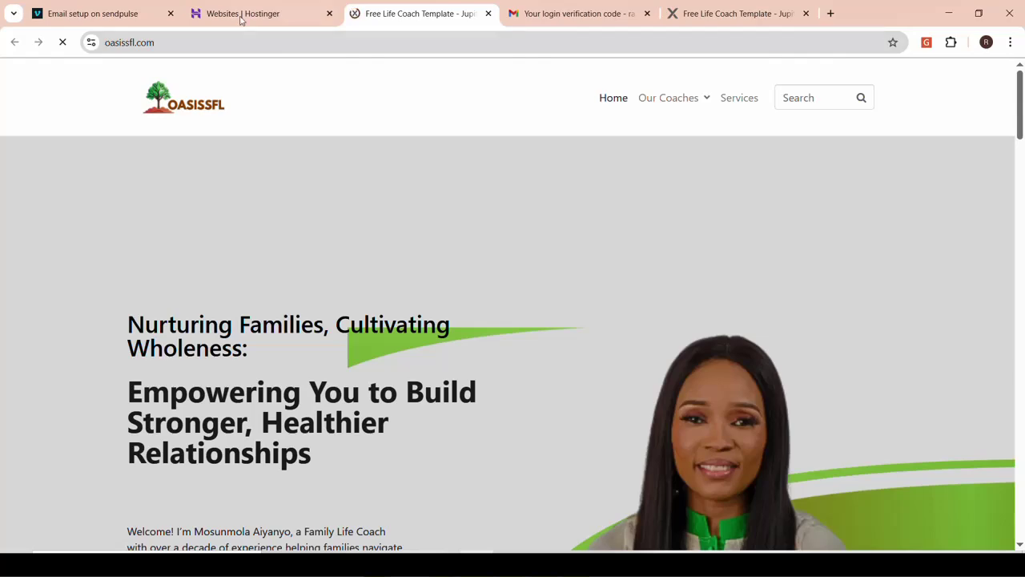
{"action": "left_click", "coordinate": [241, 16]}
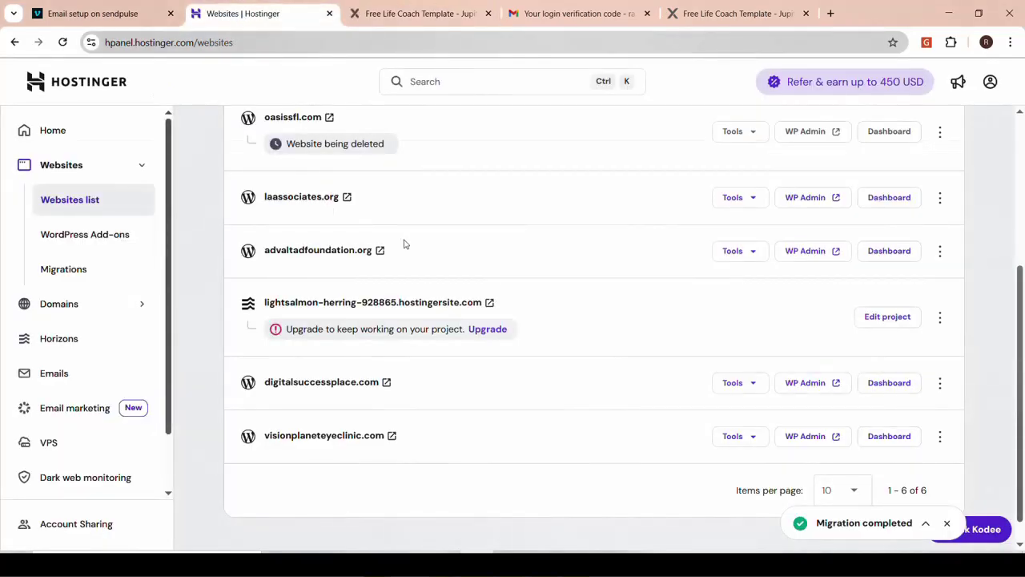
{"action": "scroll", "coordinate": [403, 243], "scroll_direction": "up", "scroll_amount": 3}
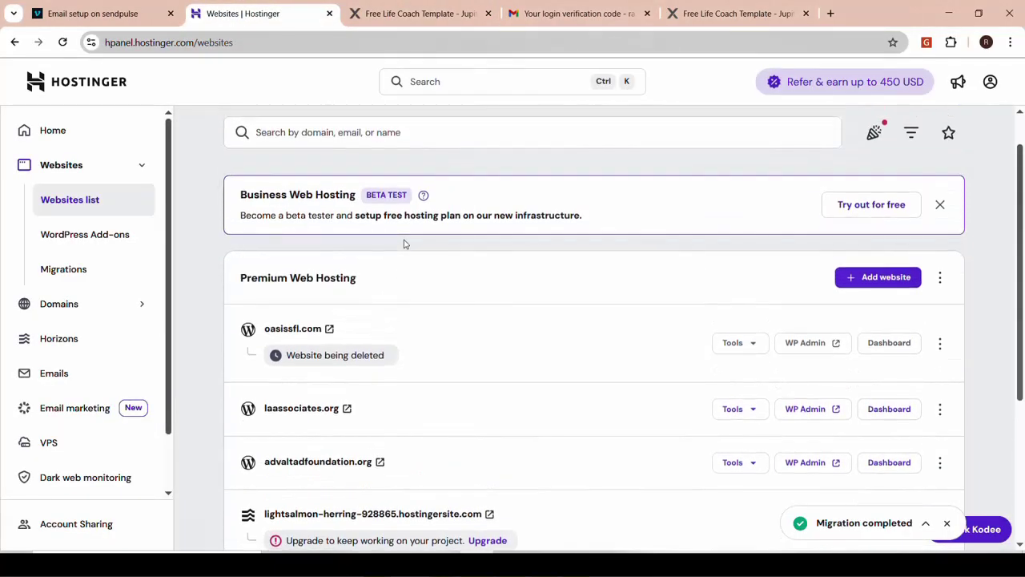
{"action": "left_click", "coordinate": [62, 43]}
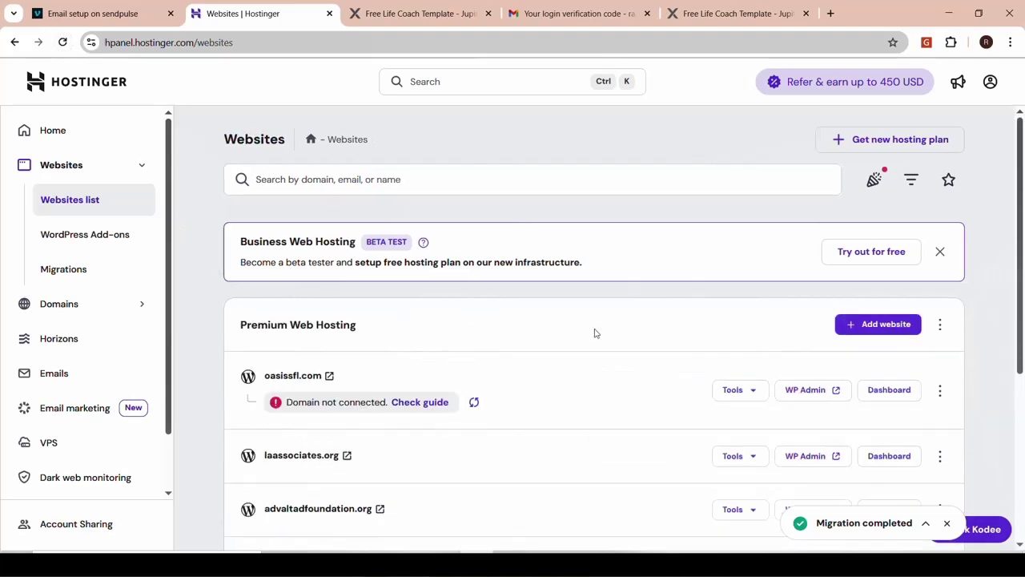
{"action": "scroll", "coordinate": [595, 334], "scroll_direction": "down", "scroll_amount": 1}
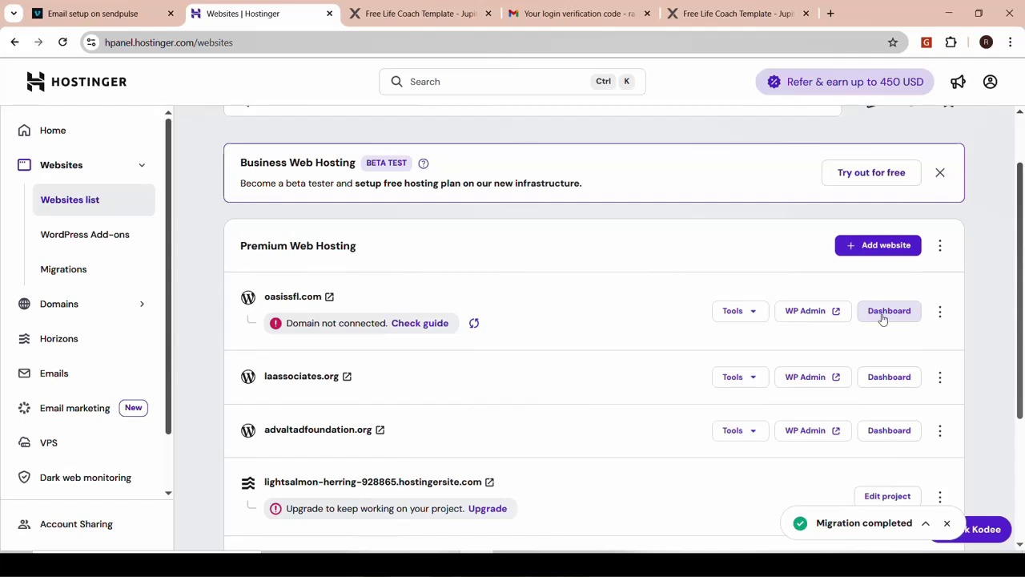
Open oasissfl.com's website dashboard in hPanel
{"action": "left_click", "coordinate": [881, 319]}
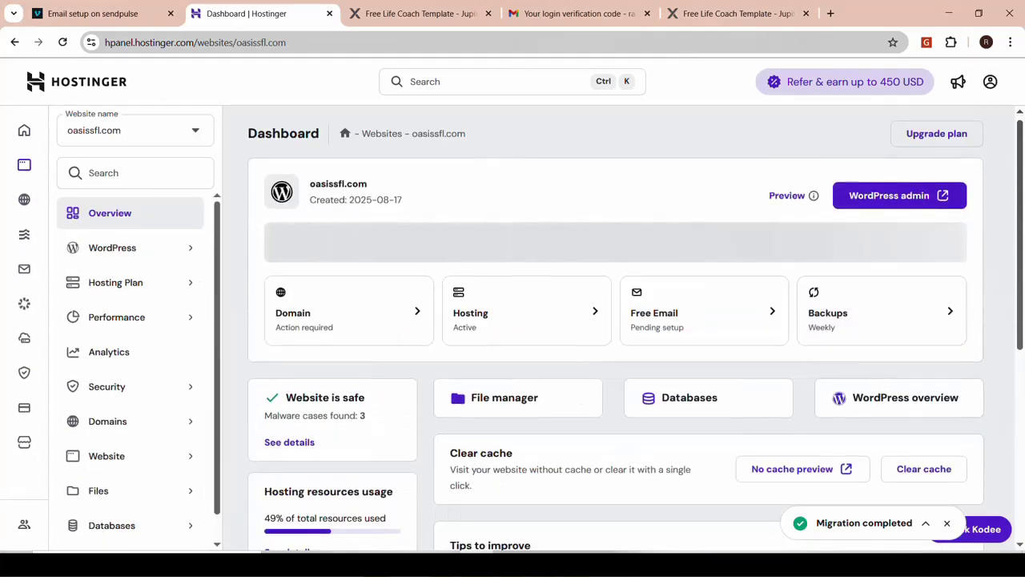
{"action": "scroll", "coordinate": [473, 467], "scroll_direction": "down", "scroll_amount": 4}
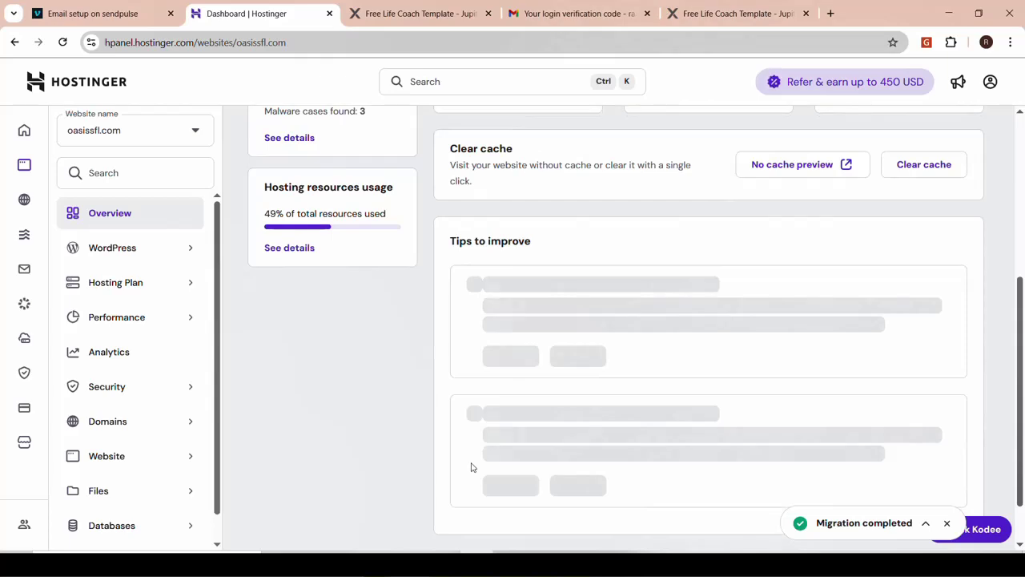
{"action": "scroll", "coordinate": [574, 342], "scroll_direction": "up", "scroll_amount": 4}
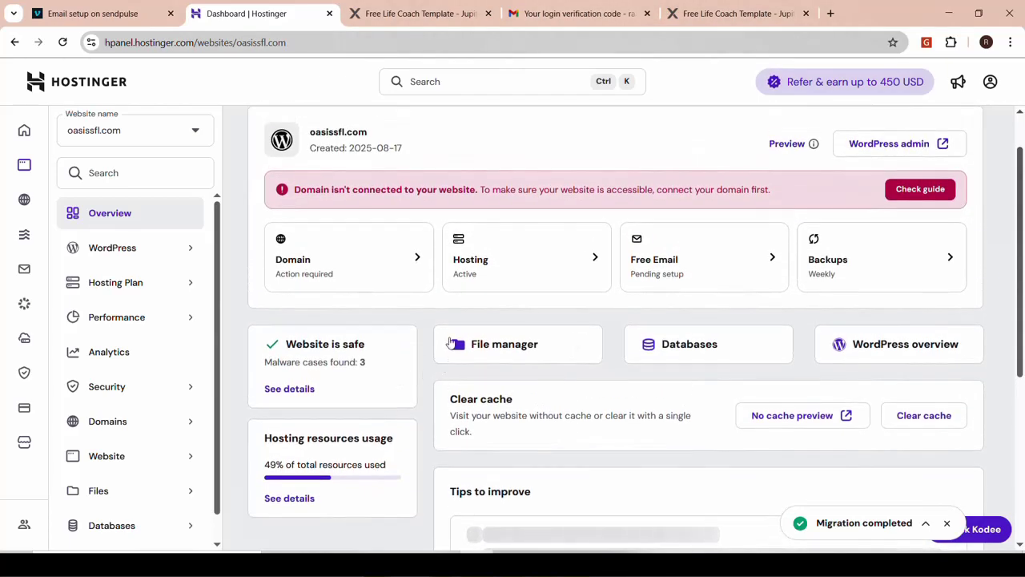
{"action": "scroll", "coordinate": [451, 343], "scroll_direction": "up", "scroll_amount": 1}
{"action": "scroll", "coordinate": [519, 340], "scroll_direction": "down", "scroll_amount": 1}
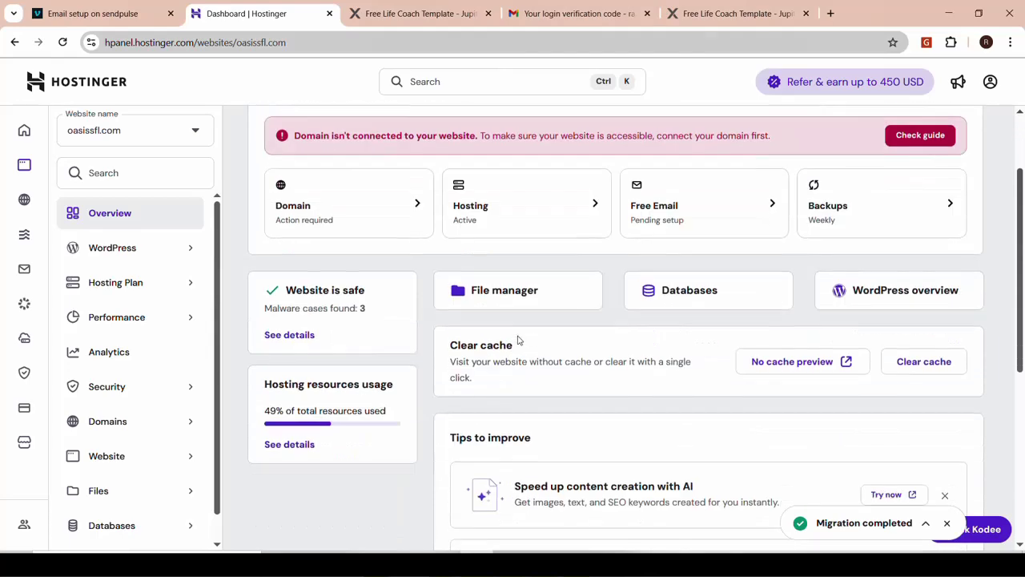
{"action": "scroll", "coordinate": [519, 340], "scroll_direction": "up", "scroll_amount": 1}
{"action": "scroll", "coordinate": [518, 340], "scroll_direction": "up", "scroll_amount": 1}
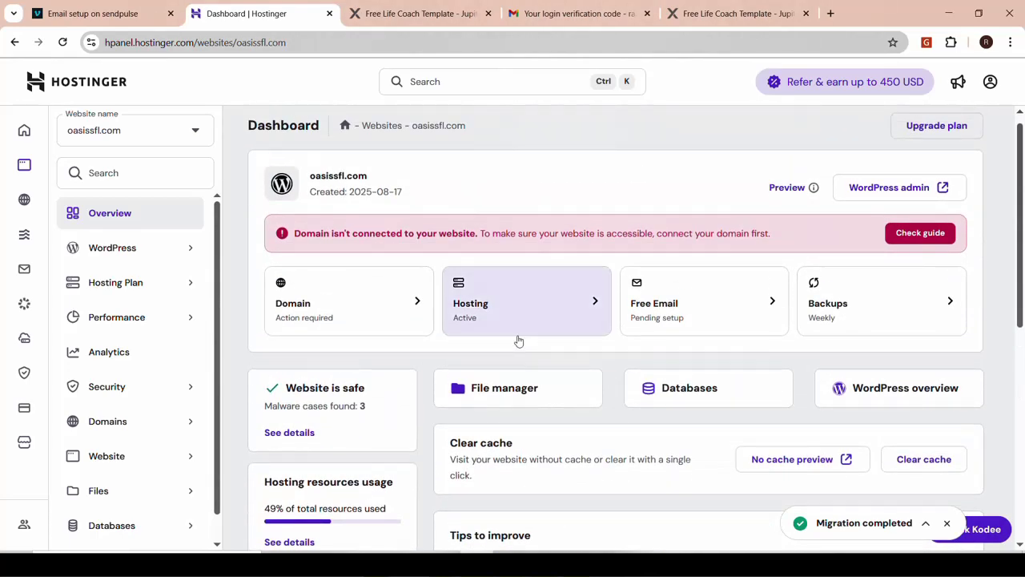
Open the Hosting plan details, copy ns1.dns-parking.com, and switch to the QServers domain page
{"action": "left_click", "coordinate": [519, 341]}
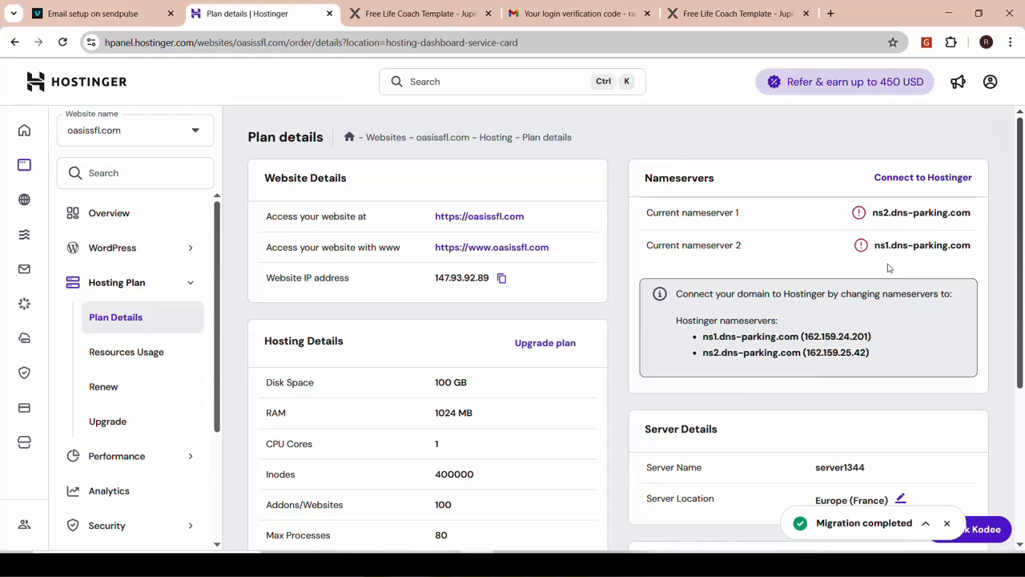
{"action": "scroll", "coordinate": [895, 350], "scroll_direction": "down", "scroll_amount": 3}
{"action": "scroll", "coordinate": [893, 350], "scroll_direction": "up", "scroll_amount": 3}
{"action": "left_click_drag", "start_coordinate": [799, 336], "coordinate": [702, 336]}
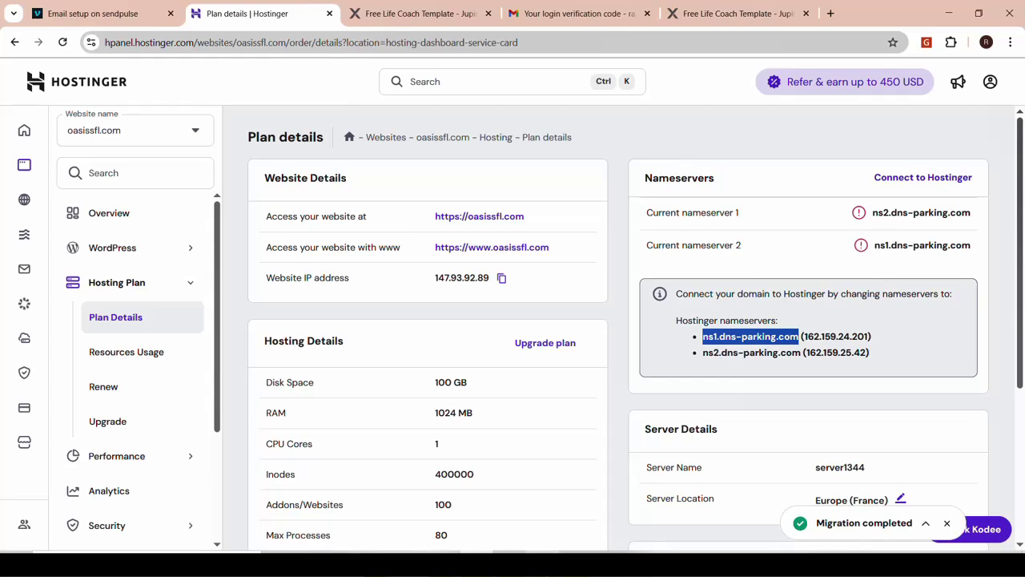
{"action": "key", "text": "alt+Tab"}
{"action": "scroll", "coordinate": [387, 277], "scroll_direction": "up", "scroll_amount": 3}
{"action": "scroll", "coordinate": [388, 277], "scroll_direction": "down", "scroll_amount": 3}
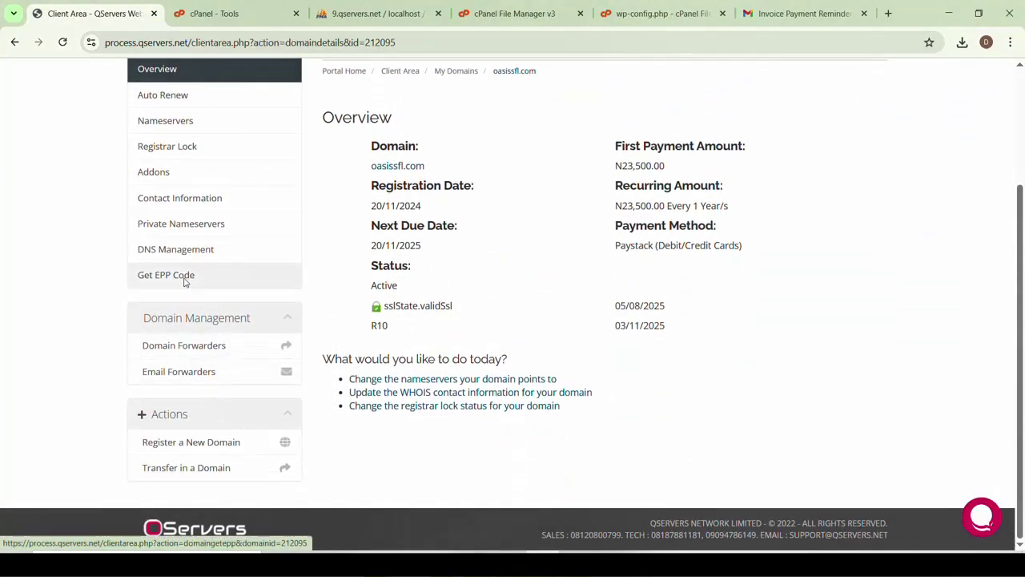
Open oasissfl.com's Nameservers page in QServers and check the Nameserver 1 field
{"action": "scroll", "coordinate": [183, 274], "scroll_direction": "up", "scroll_amount": 1}
{"action": "scroll", "coordinate": [184, 230], "scroll_direction": "up", "scroll_amount": 2}
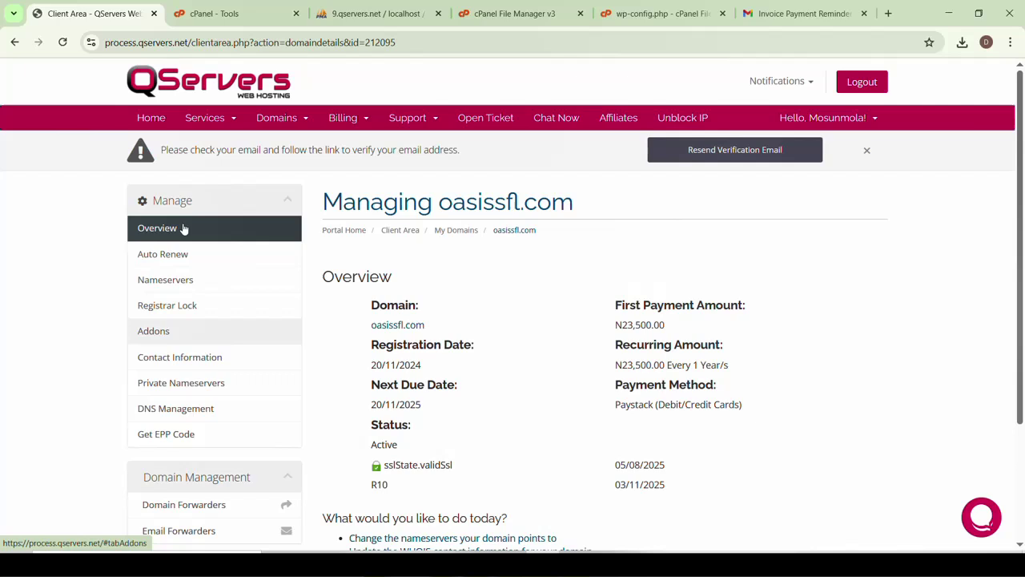
{"action": "left_click", "coordinate": [176, 280]}
{"action": "scroll", "coordinate": [680, 409], "scroll_direction": "down", "scroll_amount": 1}
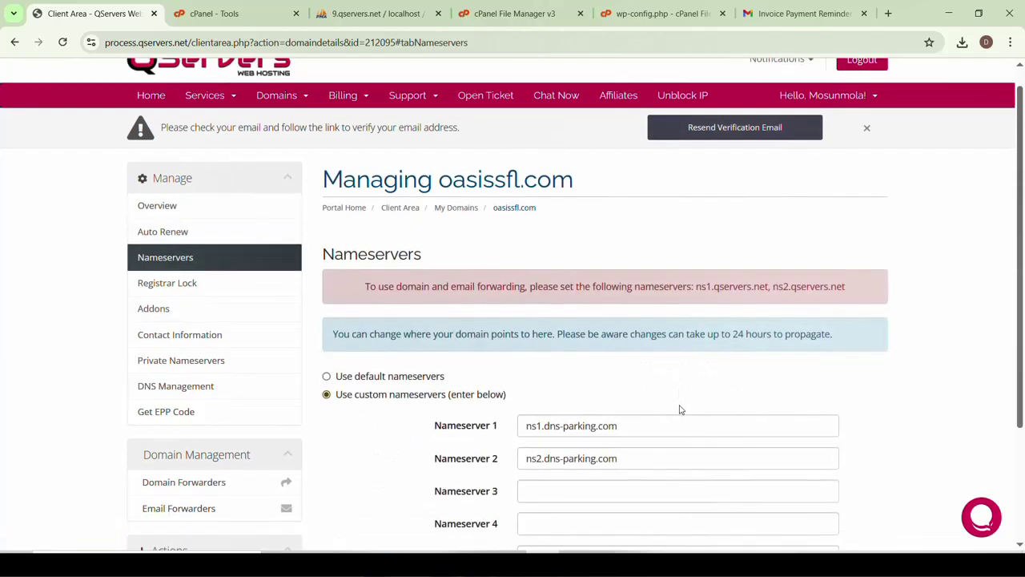
{"action": "left_click", "coordinate": [618, 353]}
{"action": "key", "text": "ctrl+a"}
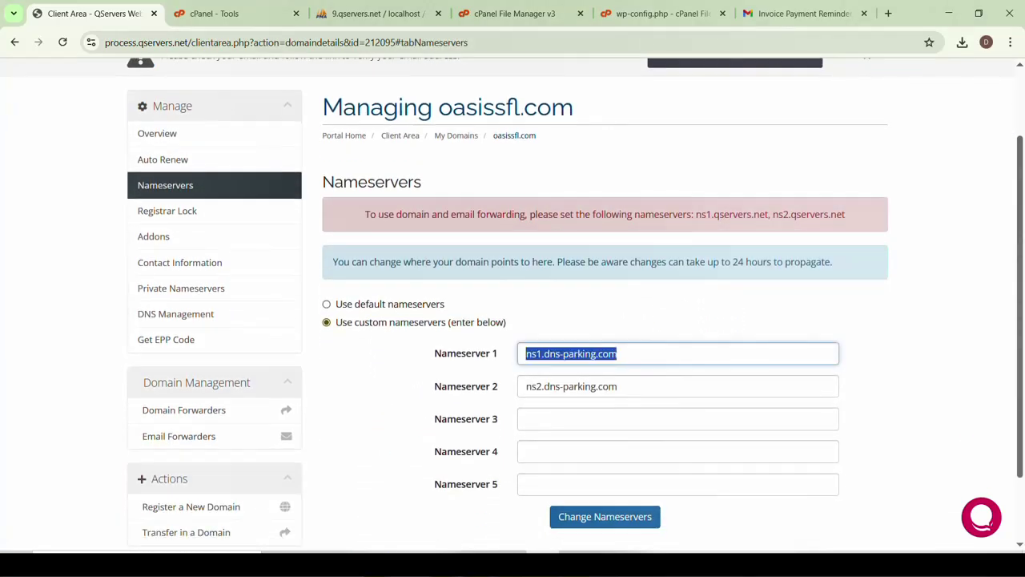
{"action": "left_click", "coordinate": [617, 353]}
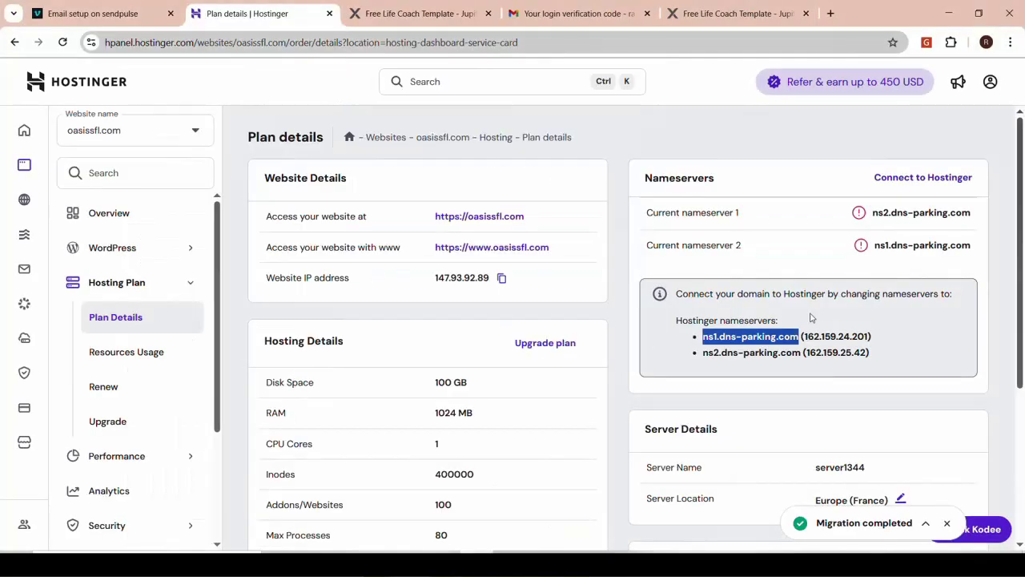
Paste ns2.dns-parking.com into Nameserver 2 and submit, getting the 'nameservers are the same' notice
{"action": "left_click_drag", "start_coordinate": [800, 353], "coordinate": [704, 353]}
{"action": "key", "text": "ctrl+c"}
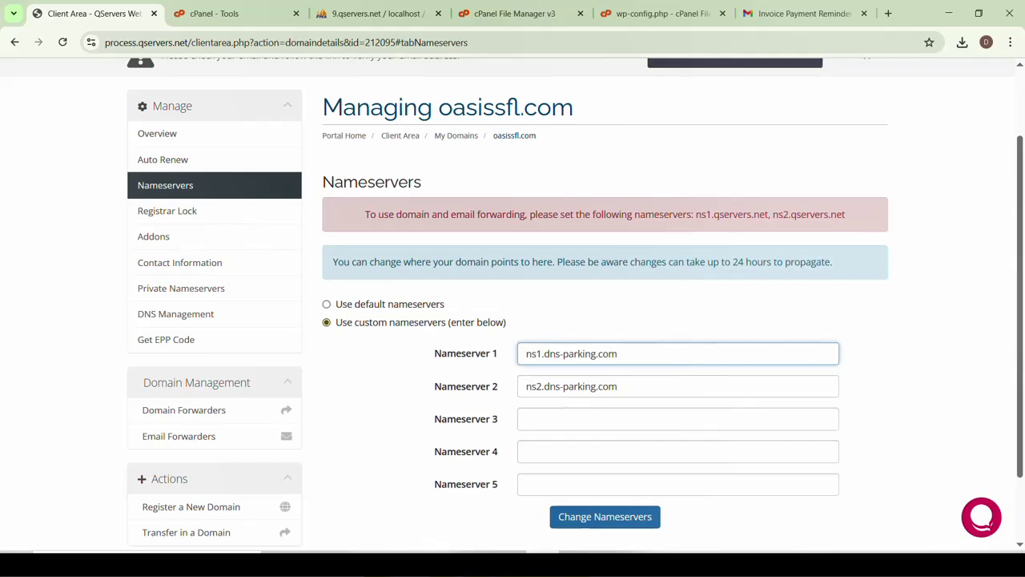
{"action": "left_click", "coordinate": [621, 386]}
{"action": "key", "text": "ctrl+a"}
{"action": "key", "text": "ctrl+v"}
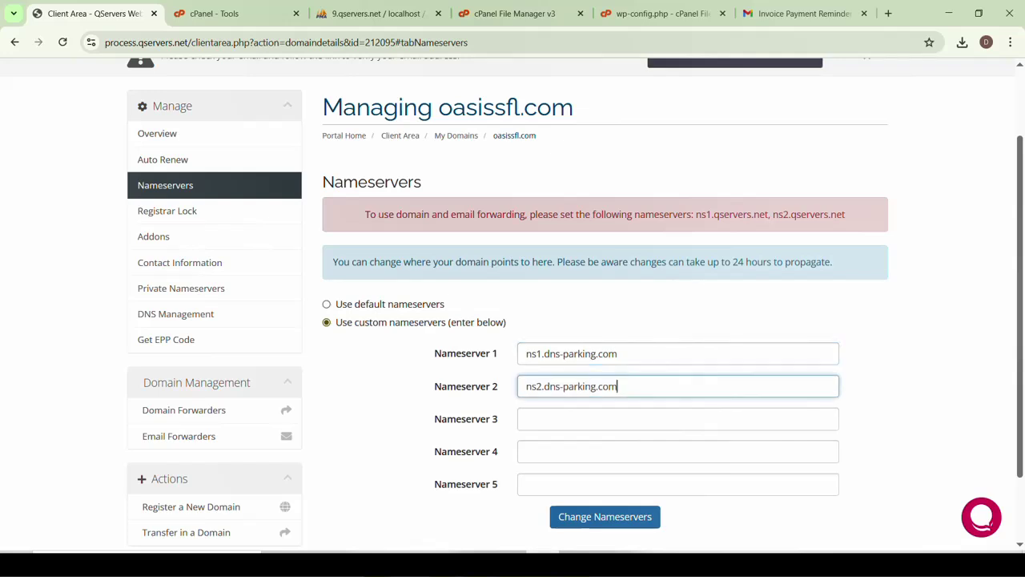
{"action": "scroll", "coordinate": [605, 360], "scroll_direction": "down", "scroll_amount": 2}
{"action": "left_click", "coordinate": [590, 433]}
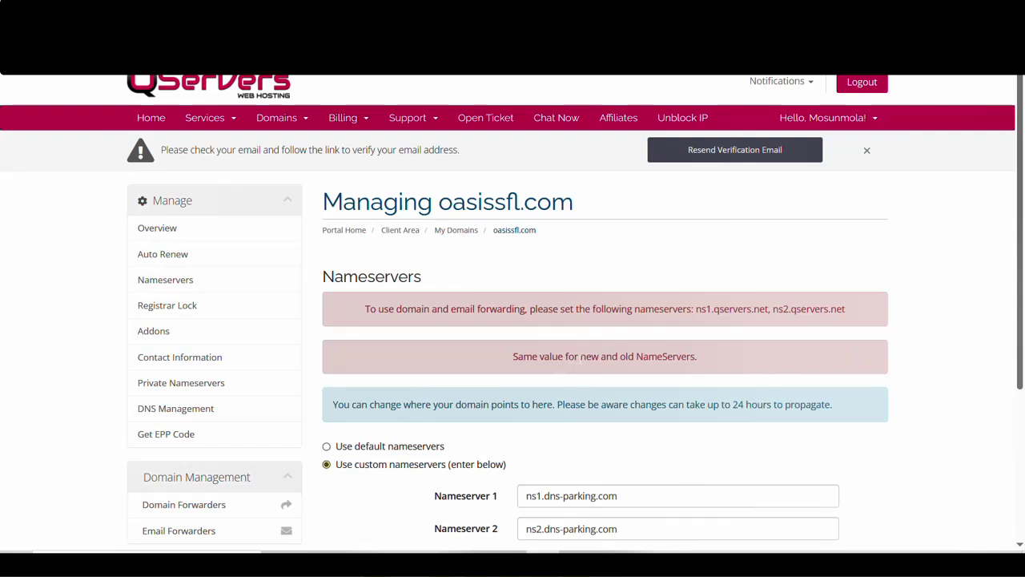
{"action": "scroll", "coordinate": [513, 321], "scroll_direction": "down", "scroll_amount": 3}
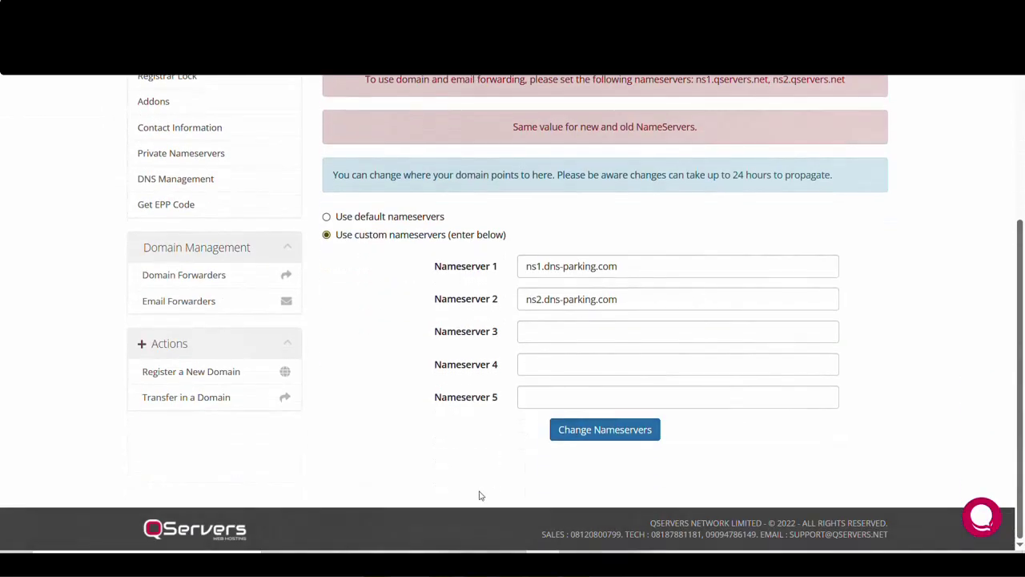
{"action": "mouse_move", "coordinate": [432, 551]}
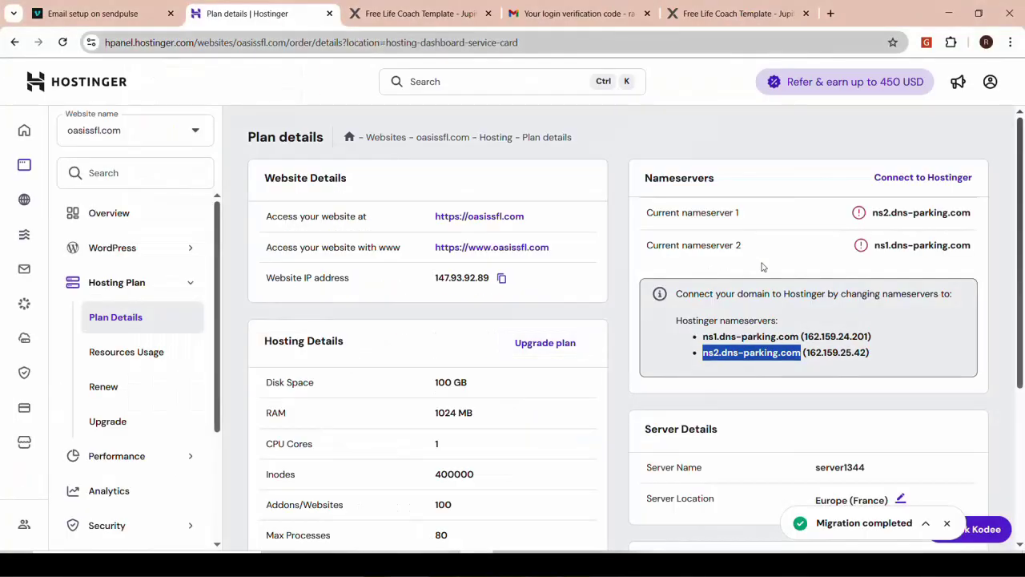
Go back from Plan details to oasissfl.com's dashboard showing Hosting active and website safe
{"action": "scroll", "coordinate": [761, 267], "scroll_direction": "down", "scroll_amount": 3}
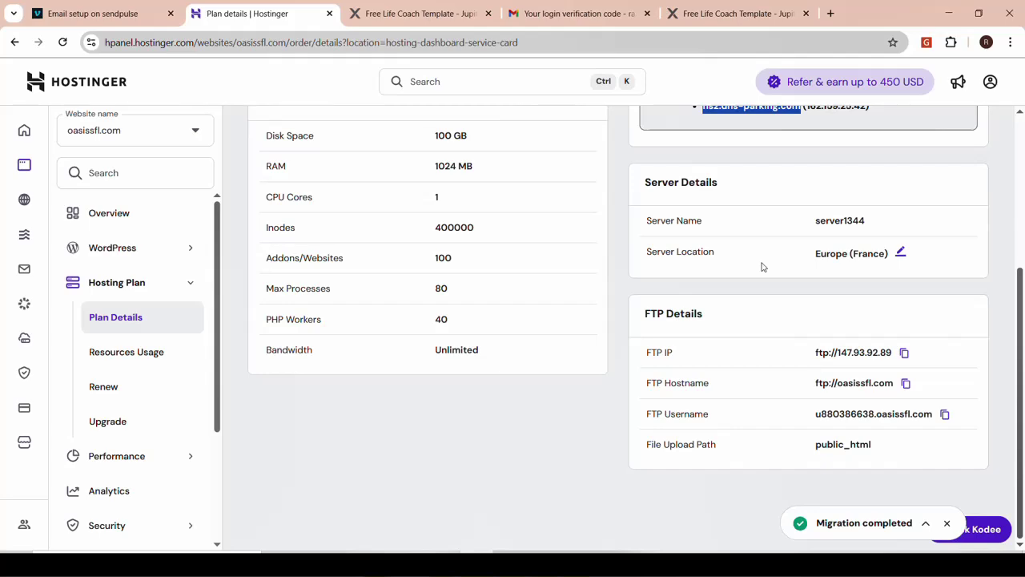
{"action": "scroll", "coordinate": [761, 267], "scroll_direction": "up", "scroll_amount": 3}
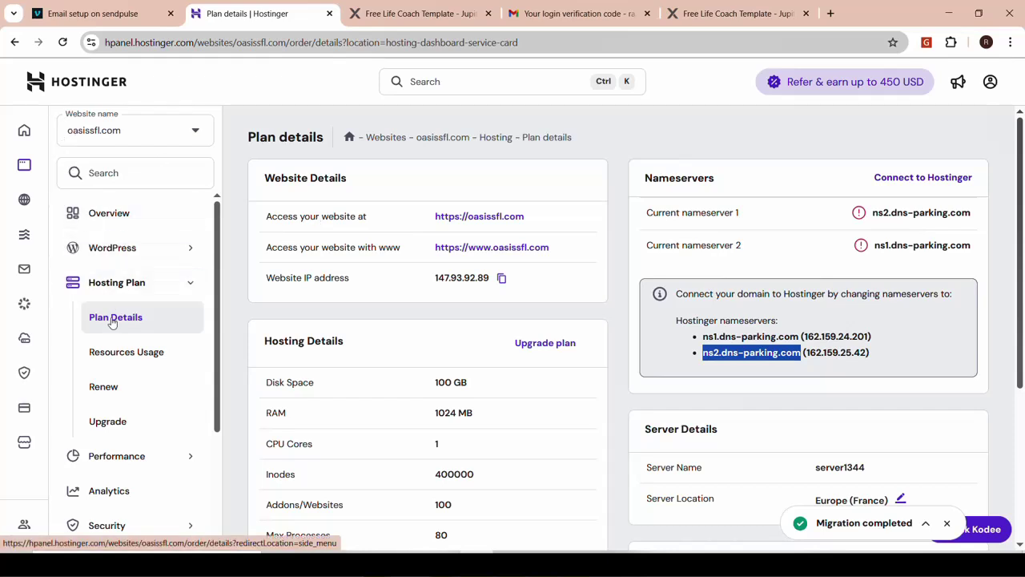
{"action": "left_click", "coordinate": [14, 45]}
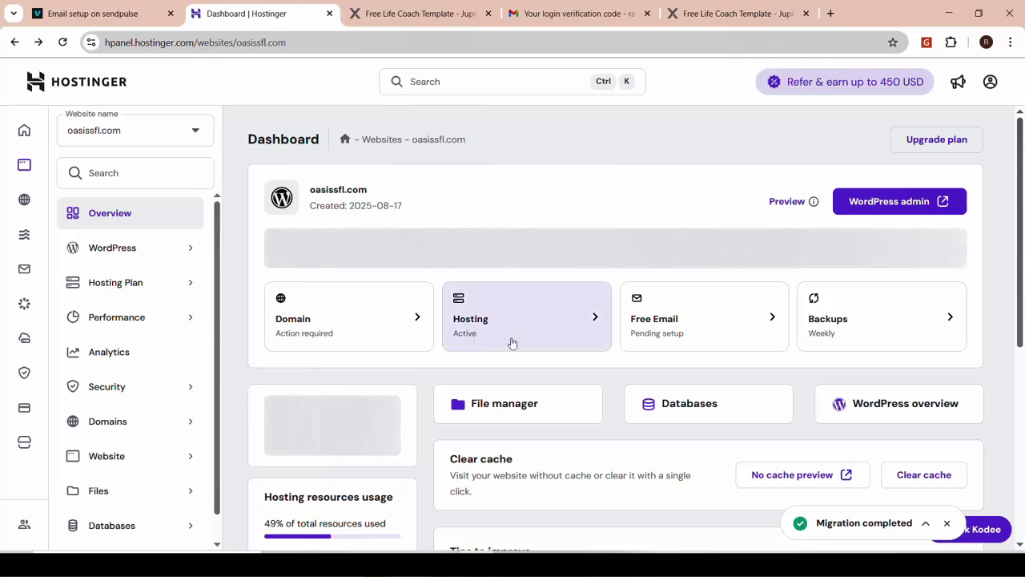
{"action": "scroll", "coordinate": [664, 361], "scroll_direction": "down", "scroll_amount": 2}
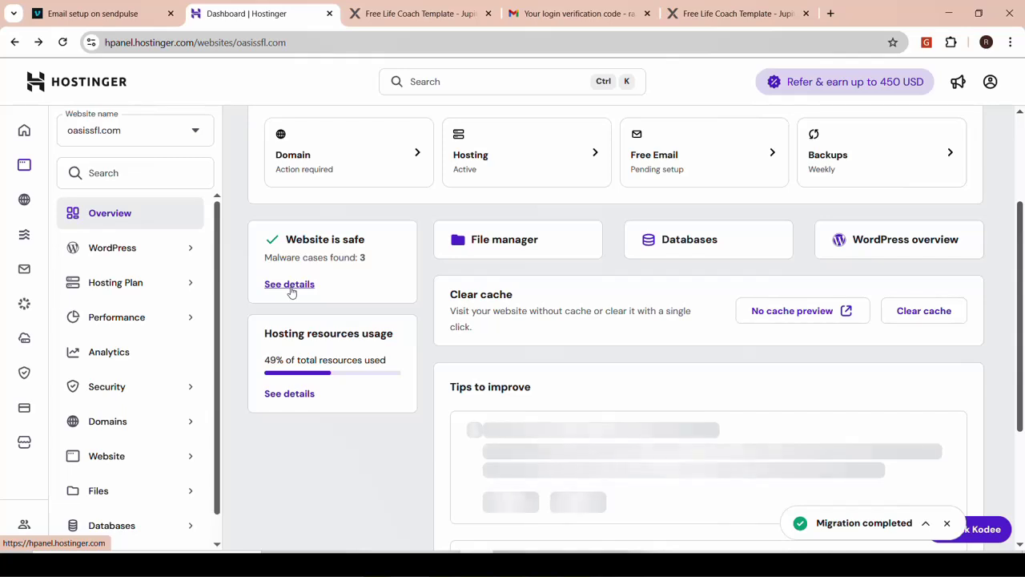
Open oasissfl.com's malware scan details and list the three detected files (1 removed, 2 cleaned)
{"action": "left_click", "coordinate": [291, 284]}
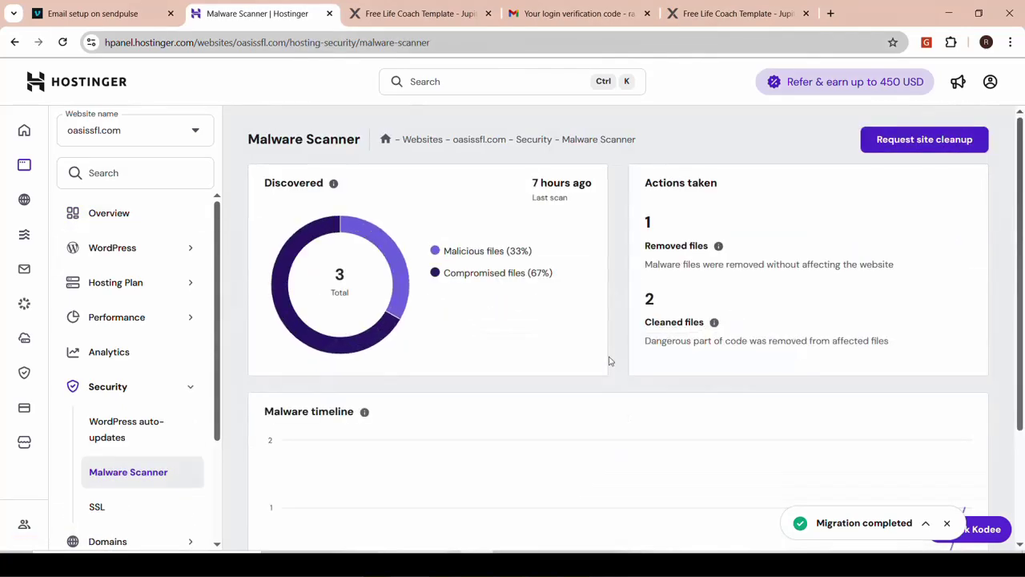
{"action": "scroll", "coordinate": [608, 360], "scroll_direction": "down", "scroll_amount": 2}
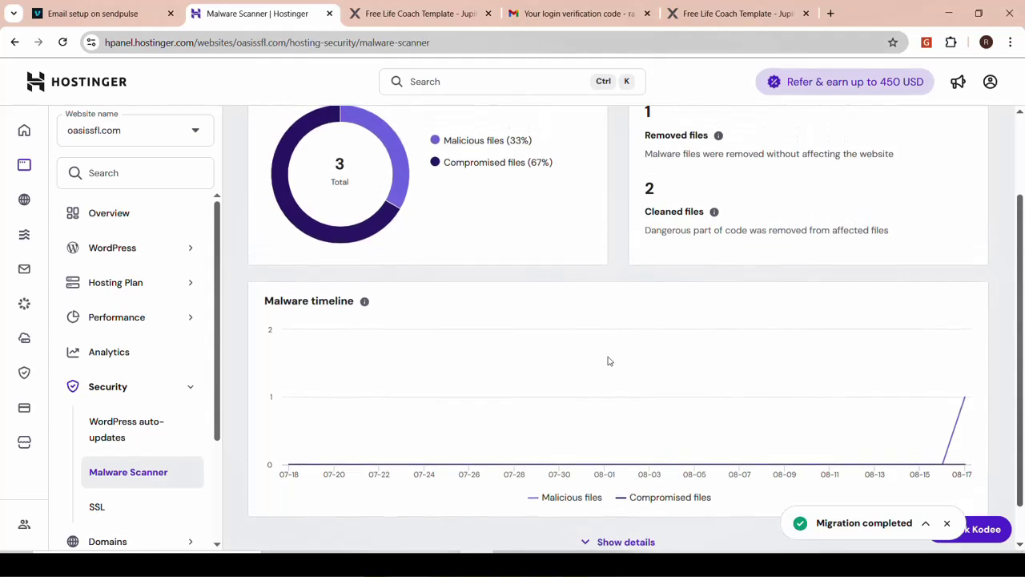
{"action": "left_click", "coordinate": [592, 498]}
{"action": "scroll", "coordinate": [593, 501], "scroll_direction": "down", "scroll_amount": 3}
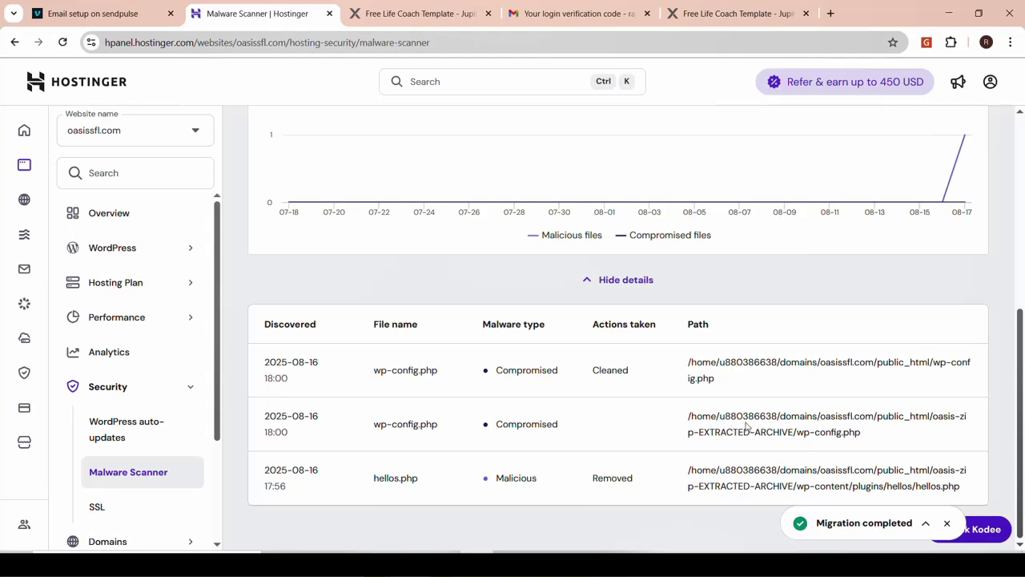
{"action": "scroll", "coordinate": [748, 427], "scroll_direction": "up", "scroll_amount": 1}
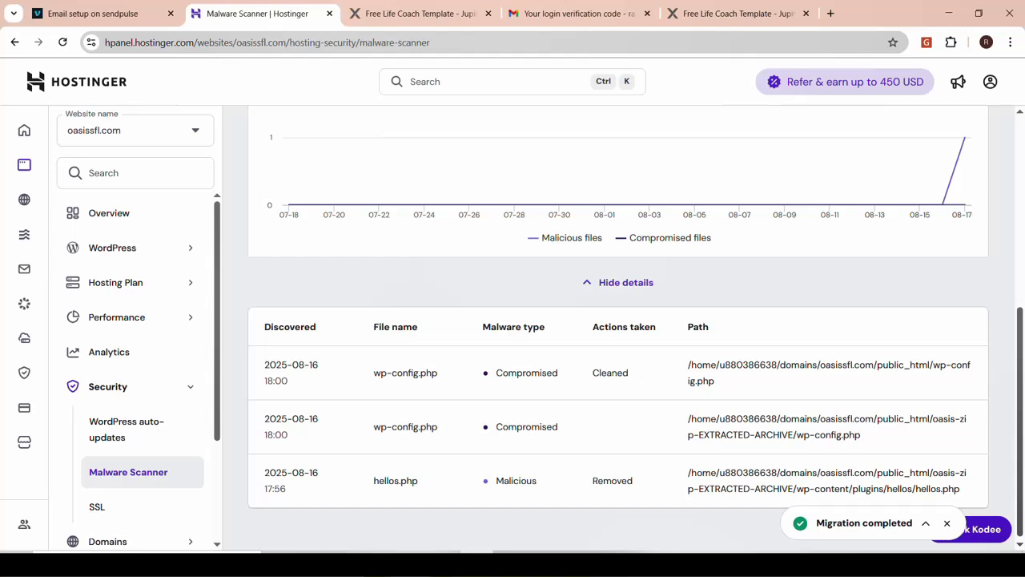
{"action": "scroll", "coordinate": [617, 320], "scroll_direction": "up", "scroll_amount": 5}
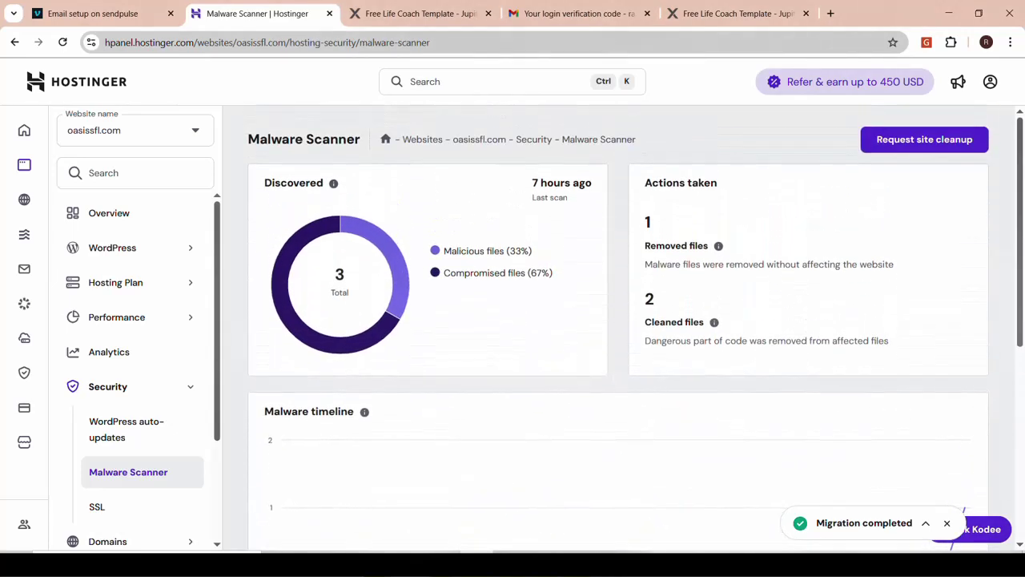